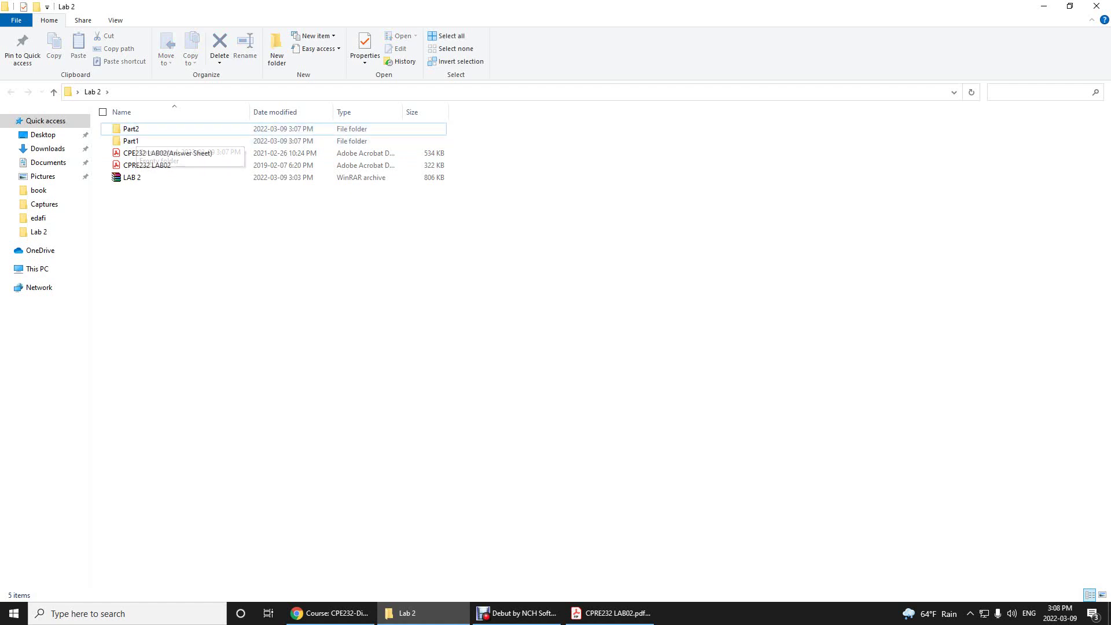
Switch to CPRE232 LAB02.pdf in Adobe Acrobat Reader and highlight the section heading "3.0 Circuit 1"
click(611, 612)
scroll(271, 480, down, 5)
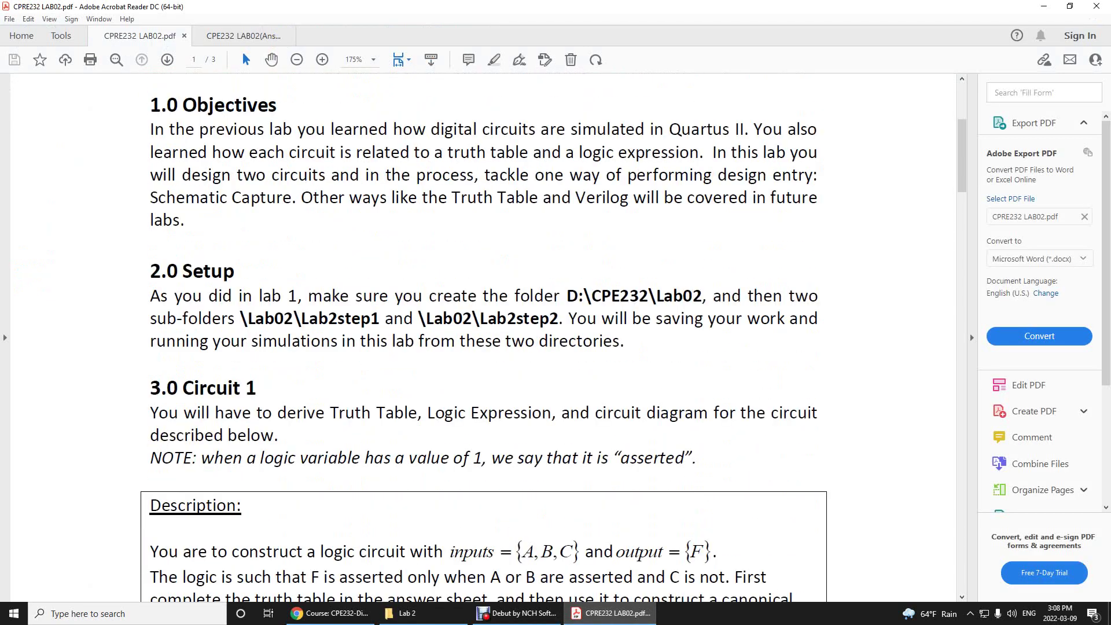
drag(256, 387, 150, 388)
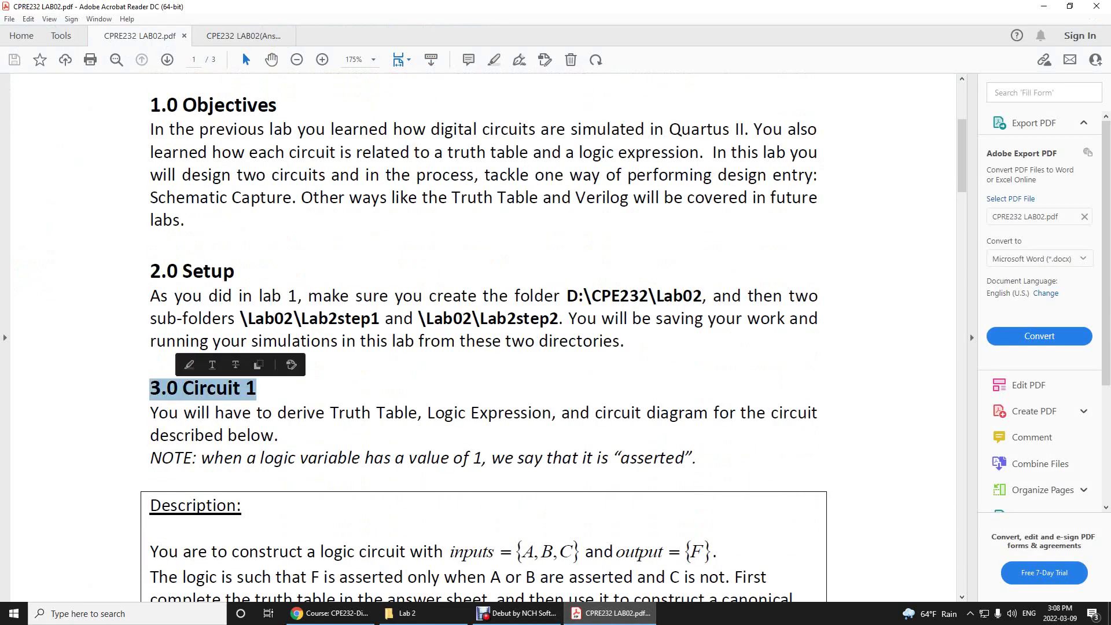
click(188, 364)
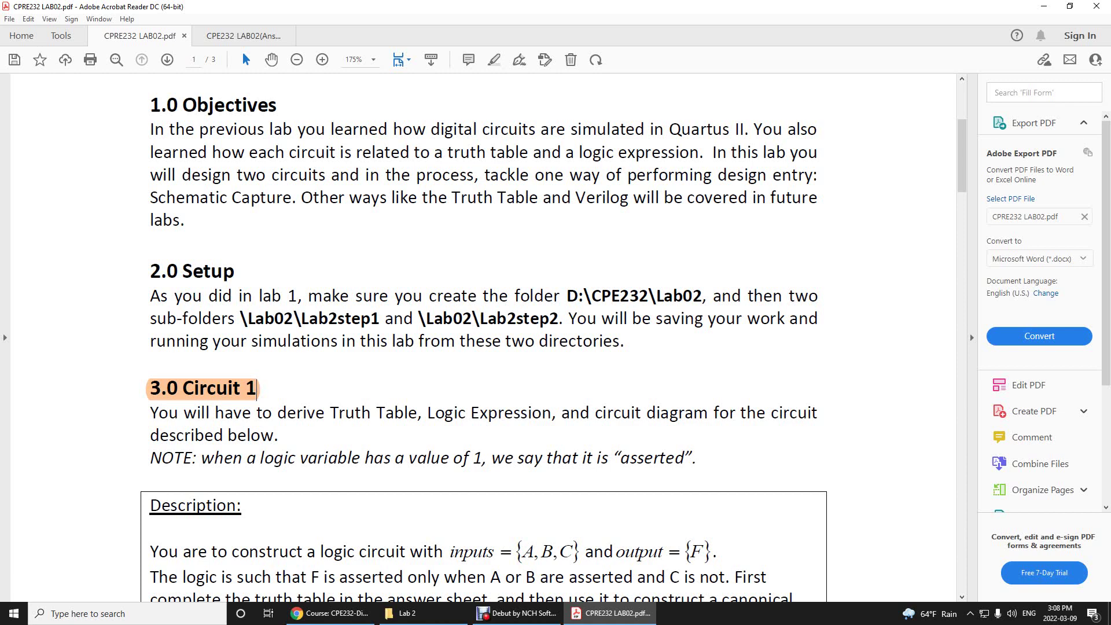
Read through the Circuit 1 task sentence and highlight the word "NOTE:" beneath it
drag(417, 413, 339, 414)
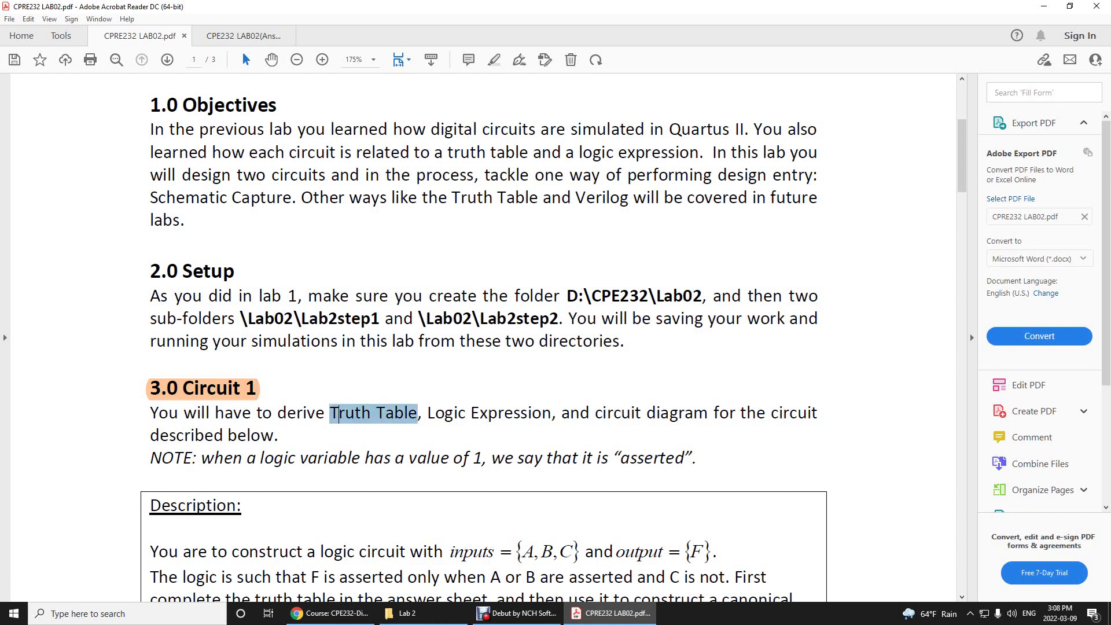
double_click(446, 413)
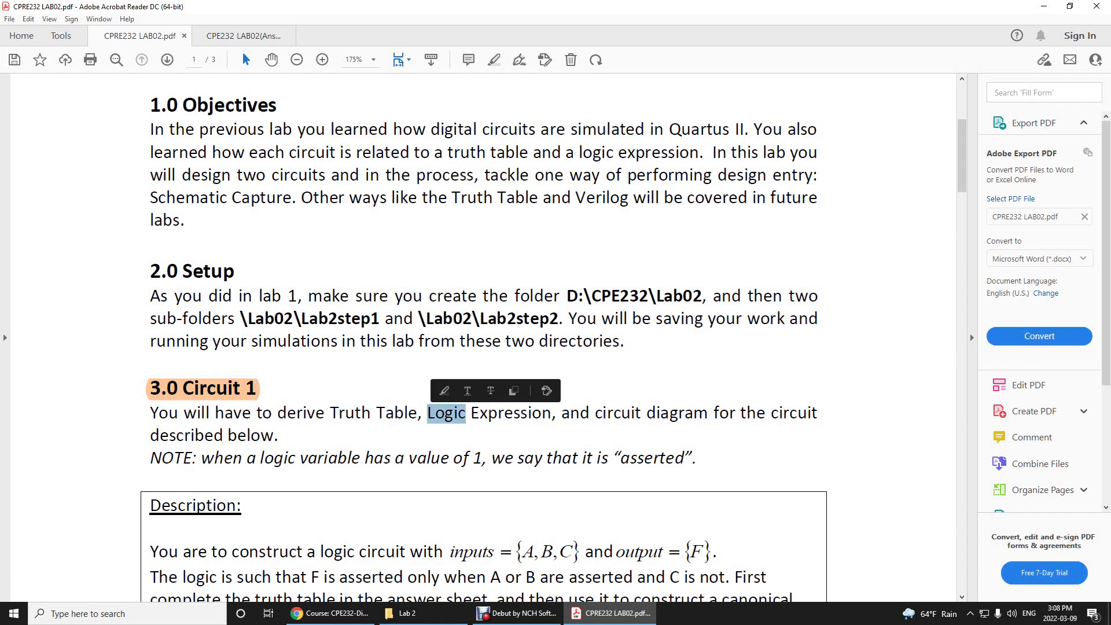
triple_click(673, 413)
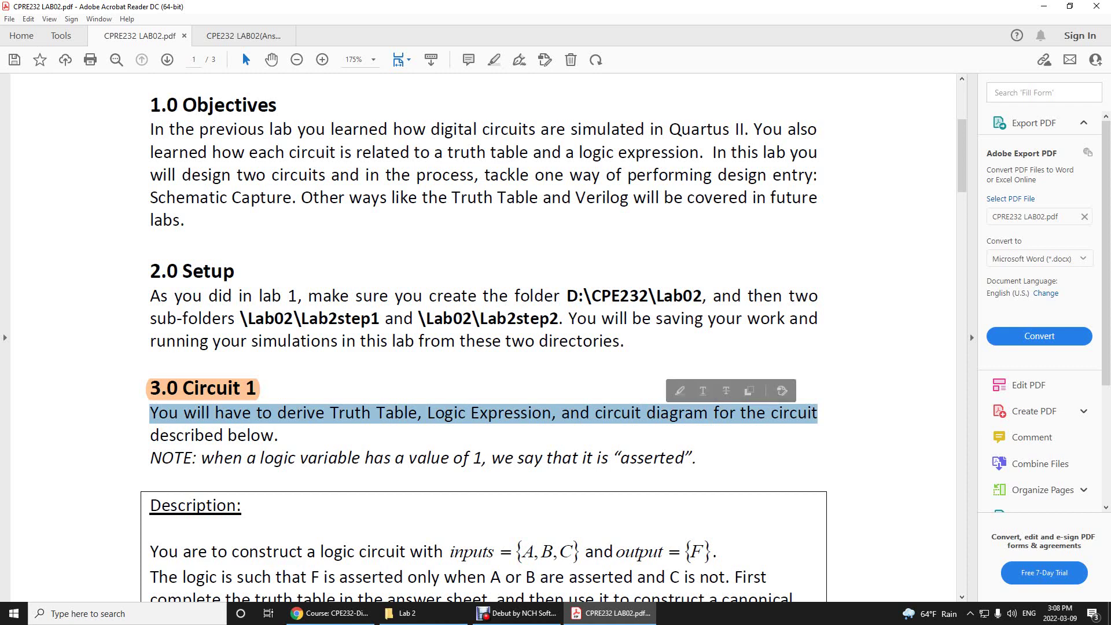
scroll(483, 338, down, 1)
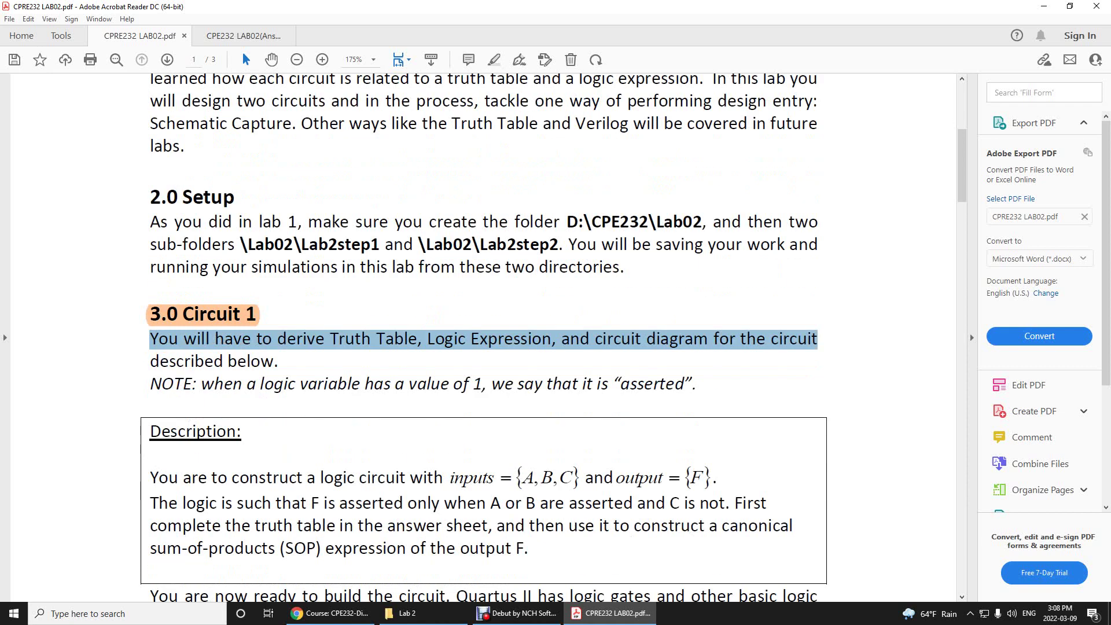
click(484, 370)
drag(149, 385, 202, 385)
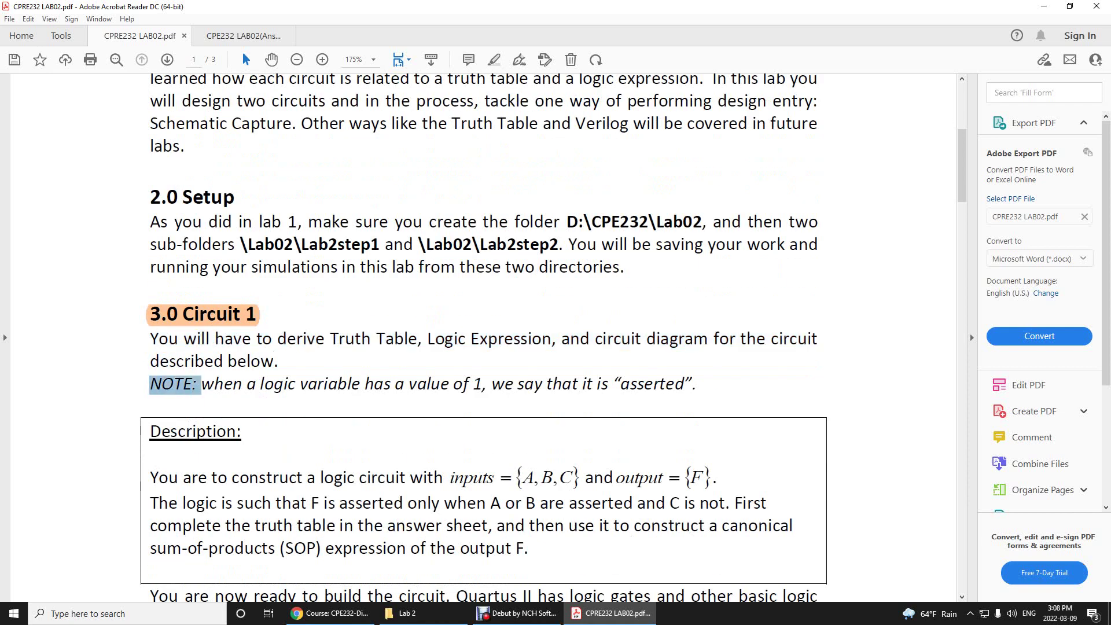
click(213, 362)
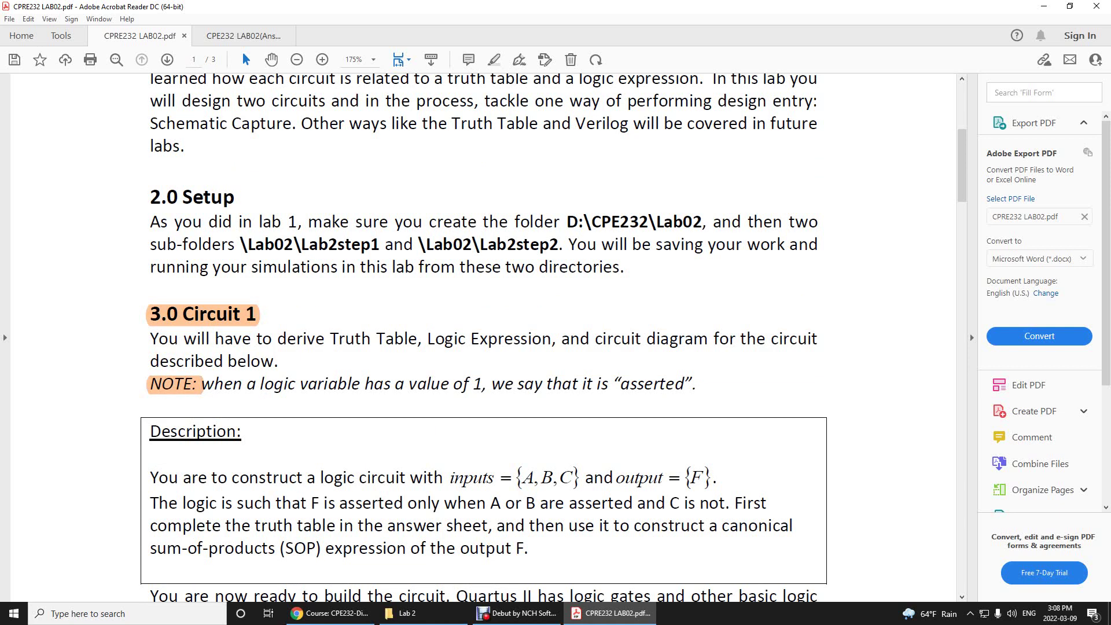
Highlight the phrase "a value of 1," in the note about asserted logic variables
drag(260, 385, 361, 385)
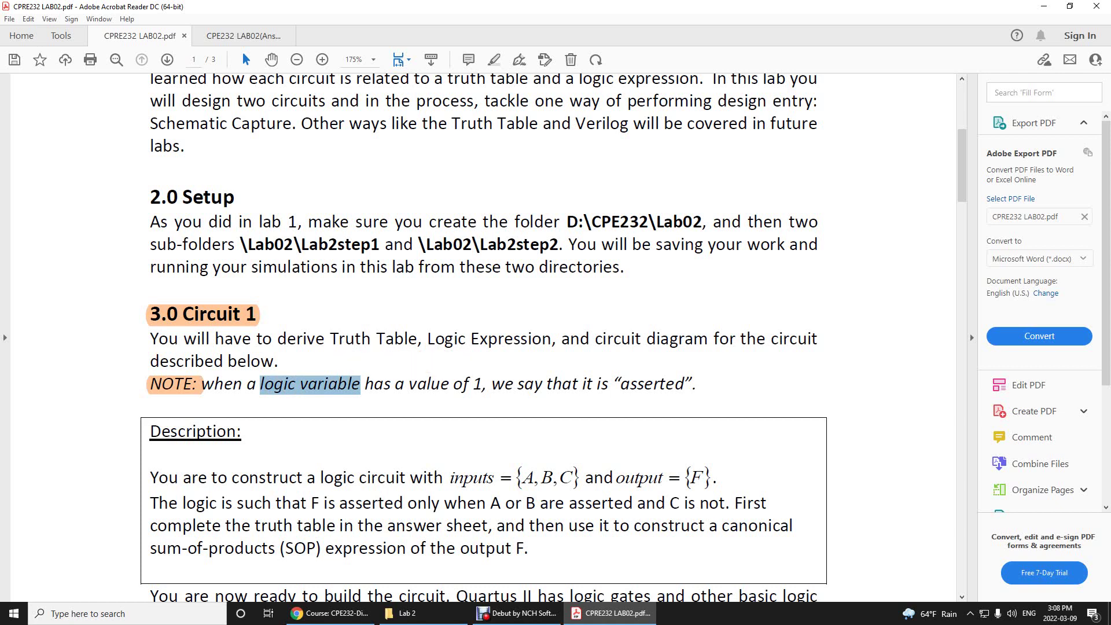
click(409, 384)
drag(364, 384, 482, 384)
click(482, 384)
double_click(657, 384)
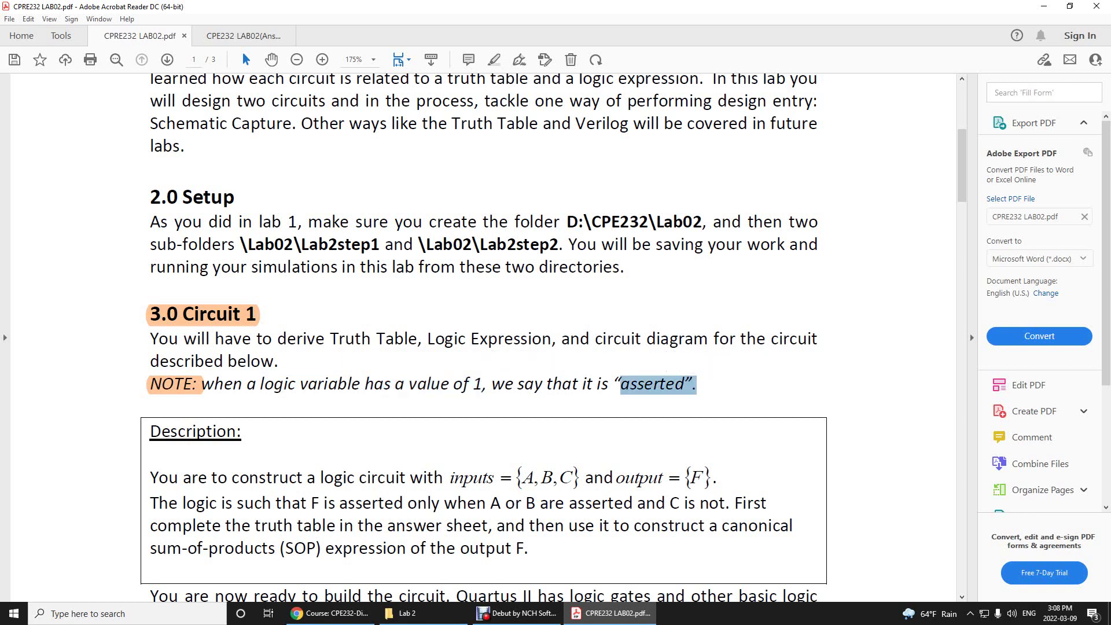
drag(484, 384, 397, 384)
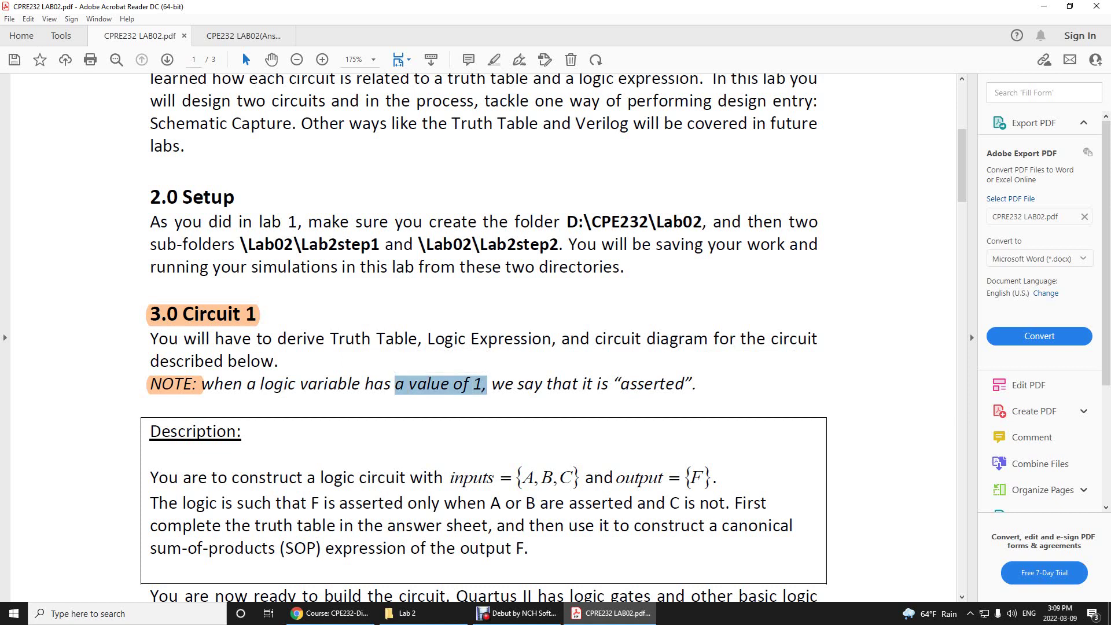
right_click(411, 391)
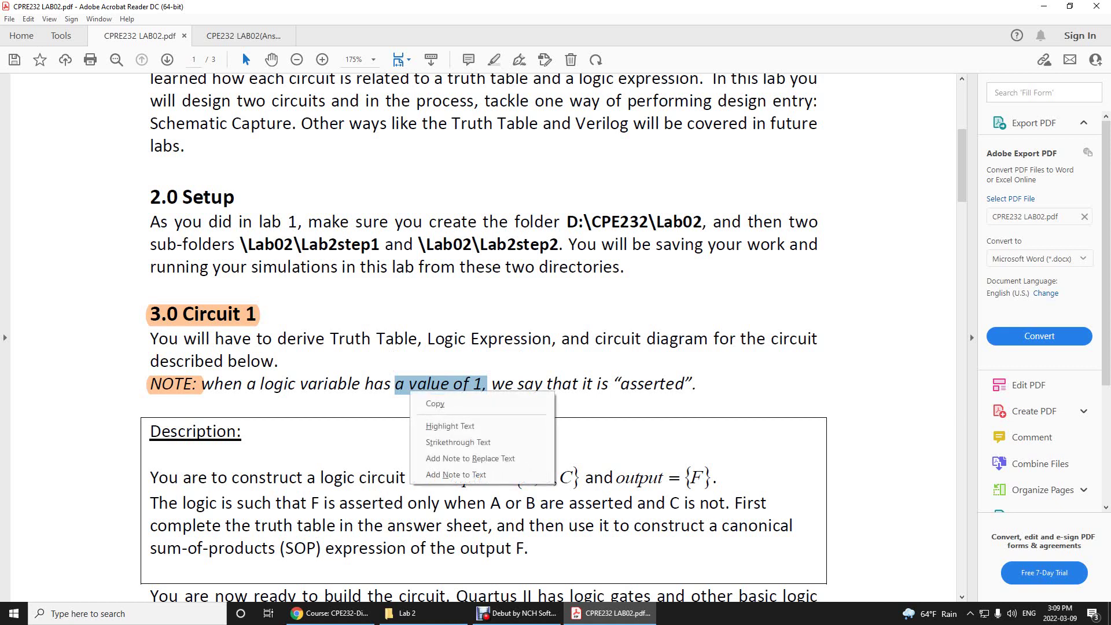
click(450, 426)
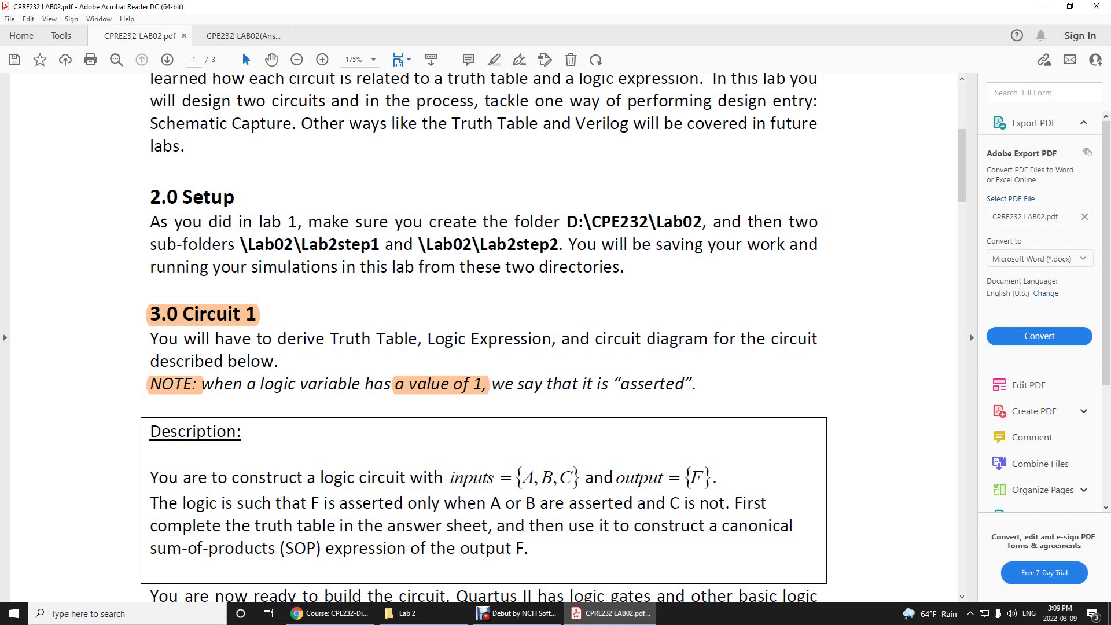
Examine the inputs A, B, C in the Circuit 1 description and compare them with the truth table columns in the answer sheet
drag(150, 431, 241, 431)
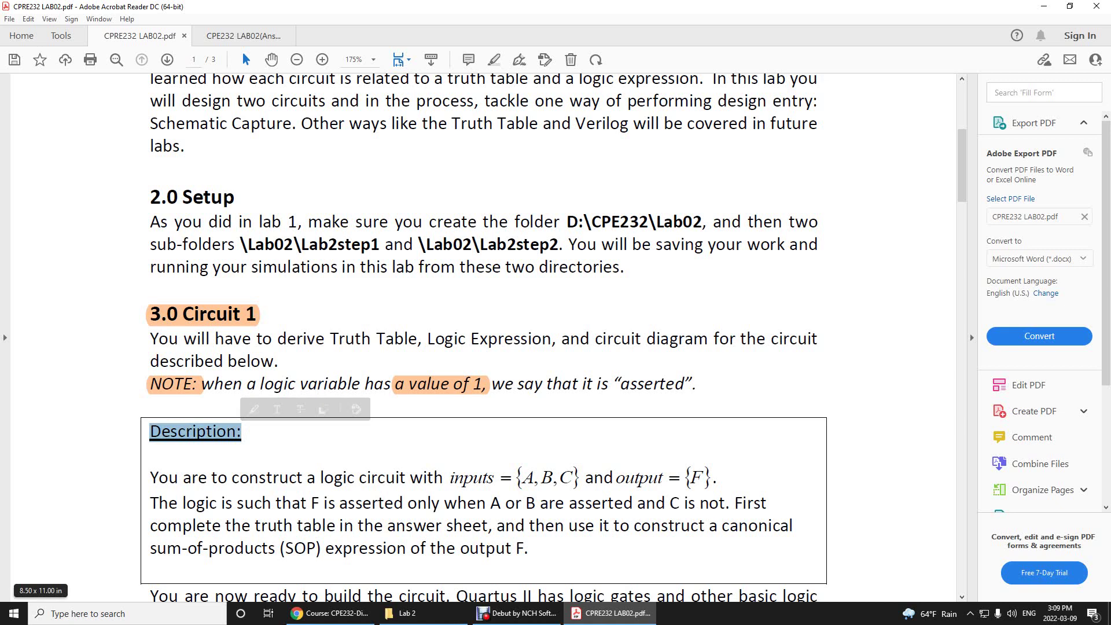
click(320, 478)
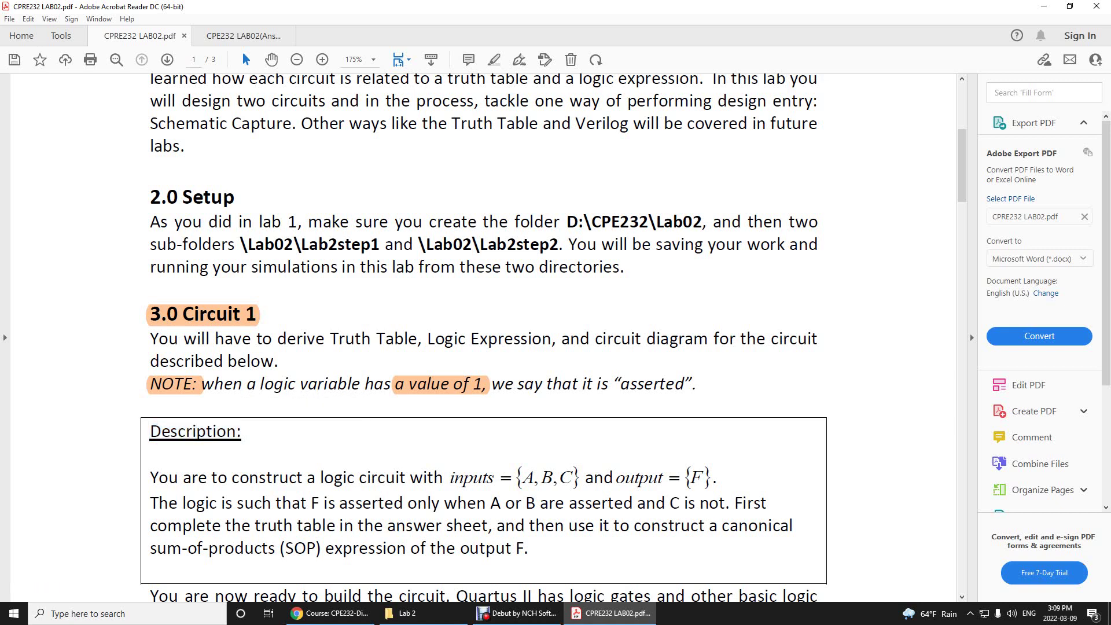
drag(320, 478, 580, 477)
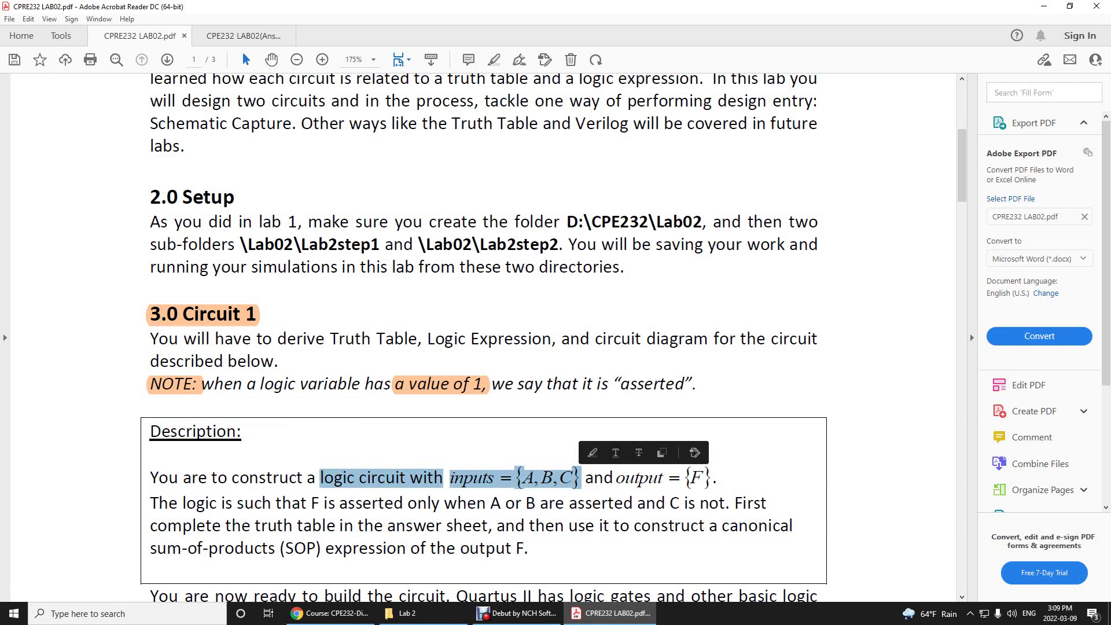
click(249, 36)
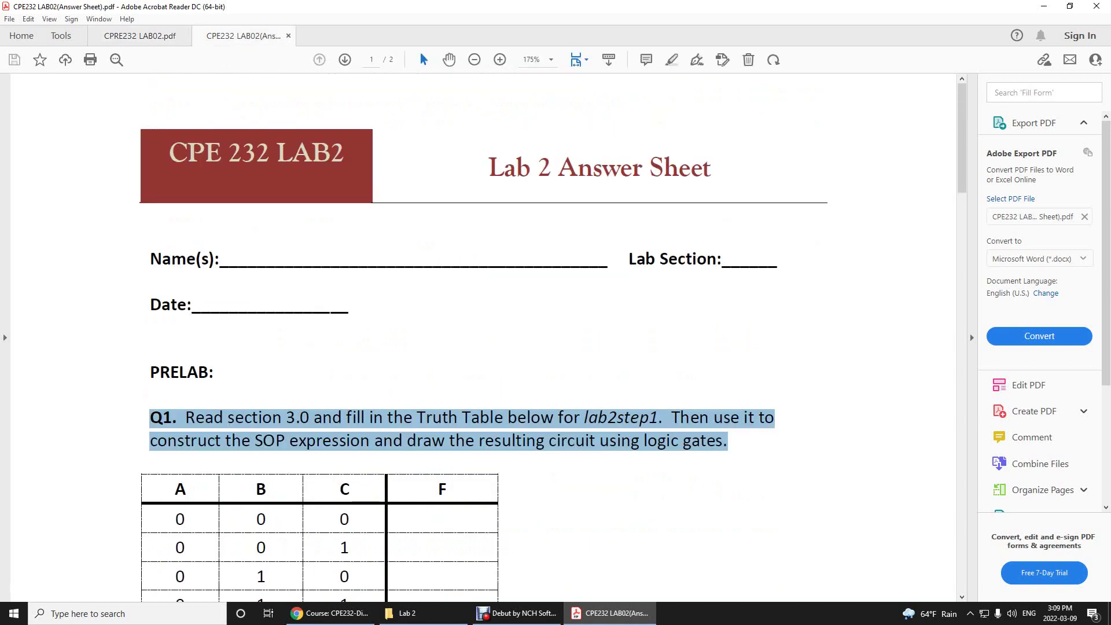
scroll(480, 335, down, 3)
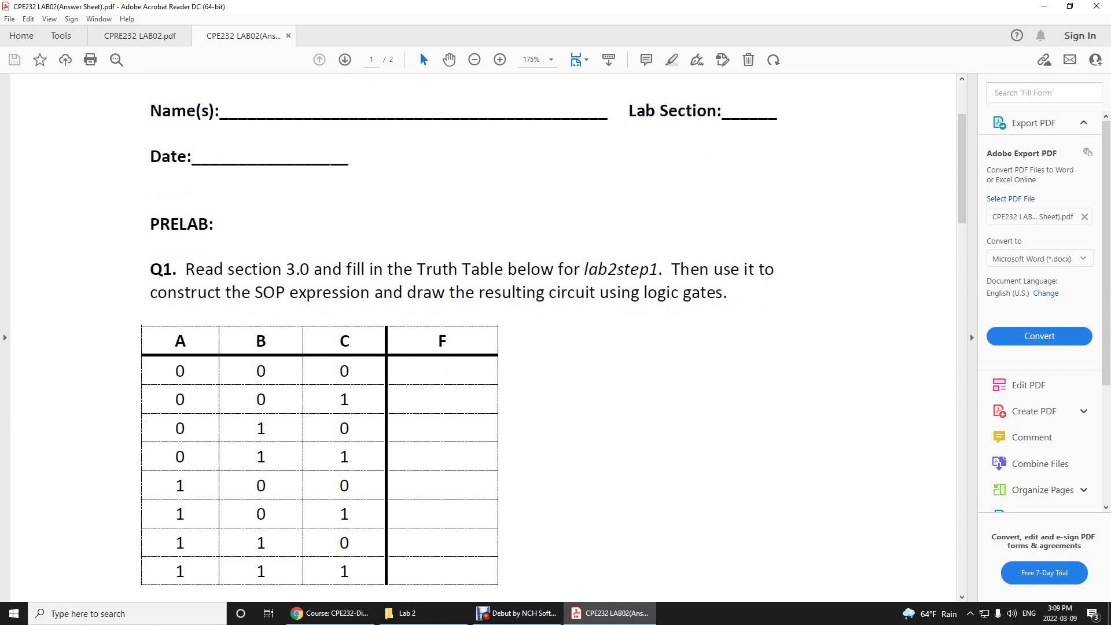
double_click(345, 341)
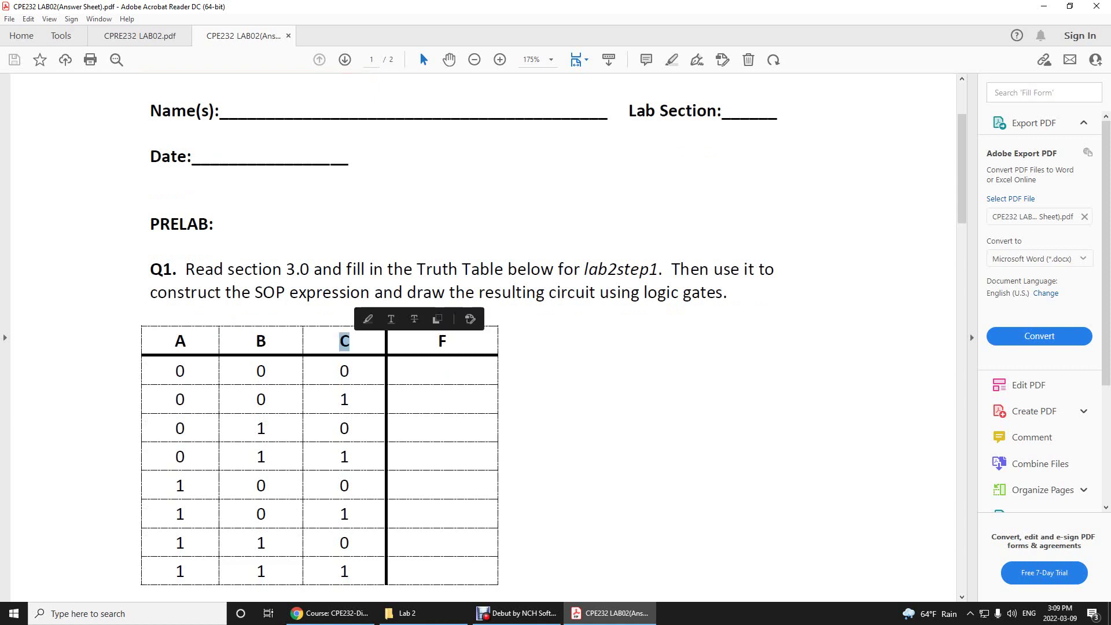
click(444, 341)
double_click(443, 342)
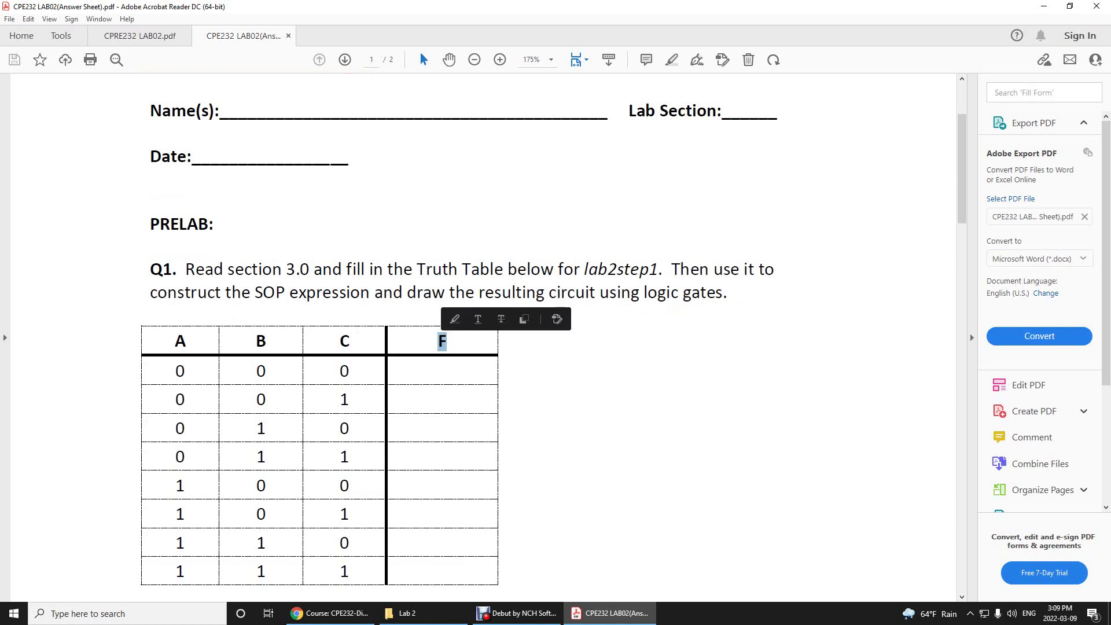
scroll(442, 342, down, 1)
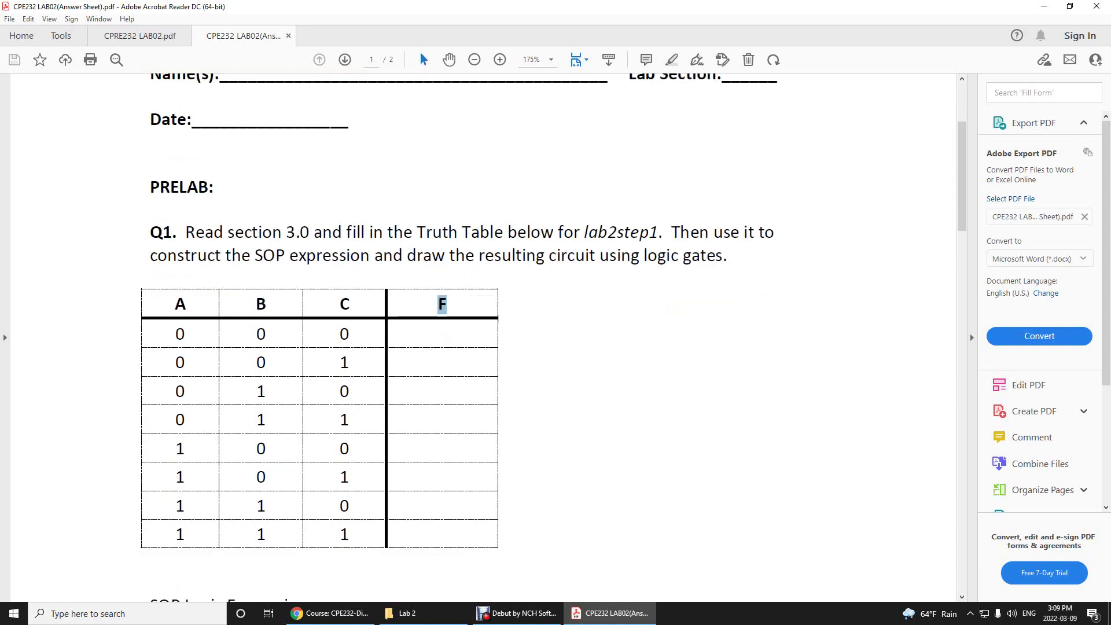
click(446, 306)
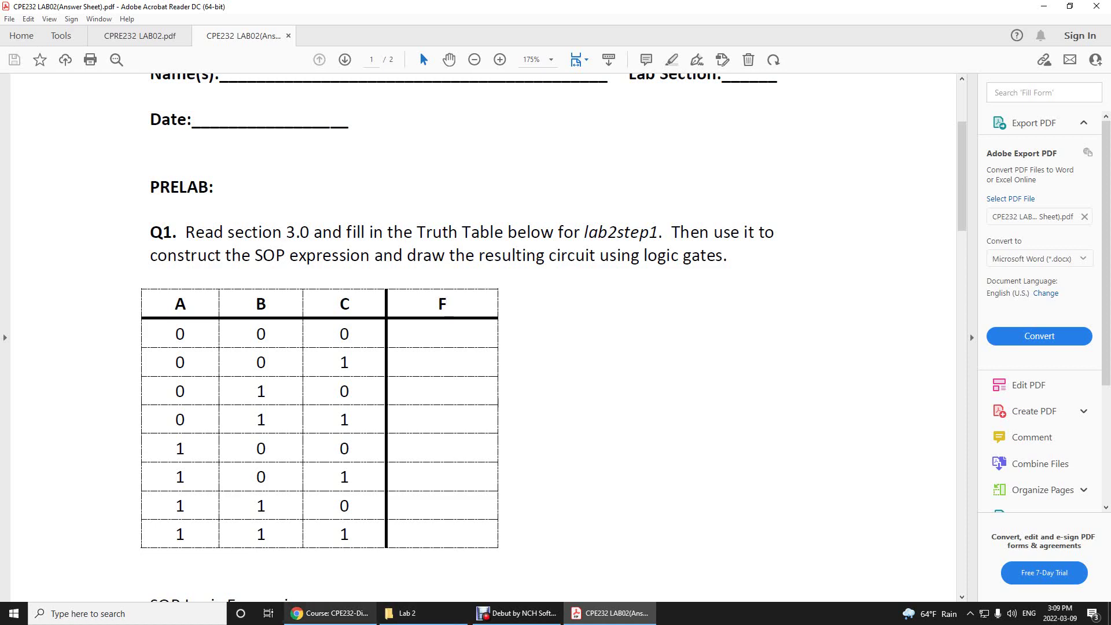
Return to the lab handout and examine the output definition and the statement on when F is asserted
click(140, 35)
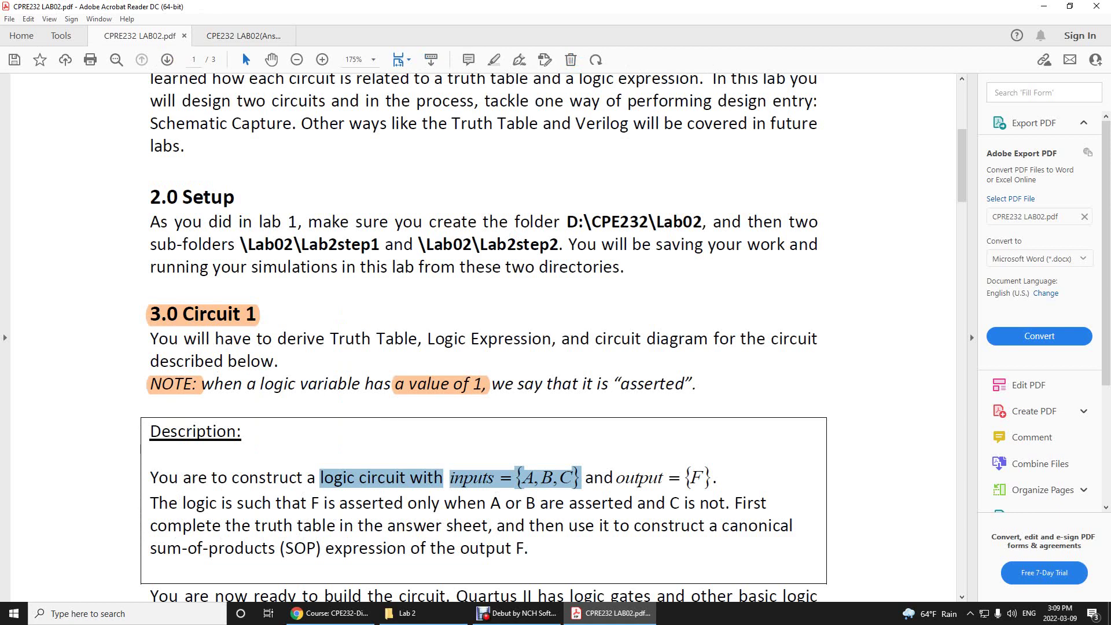
drag(617, 478, 712, 479)
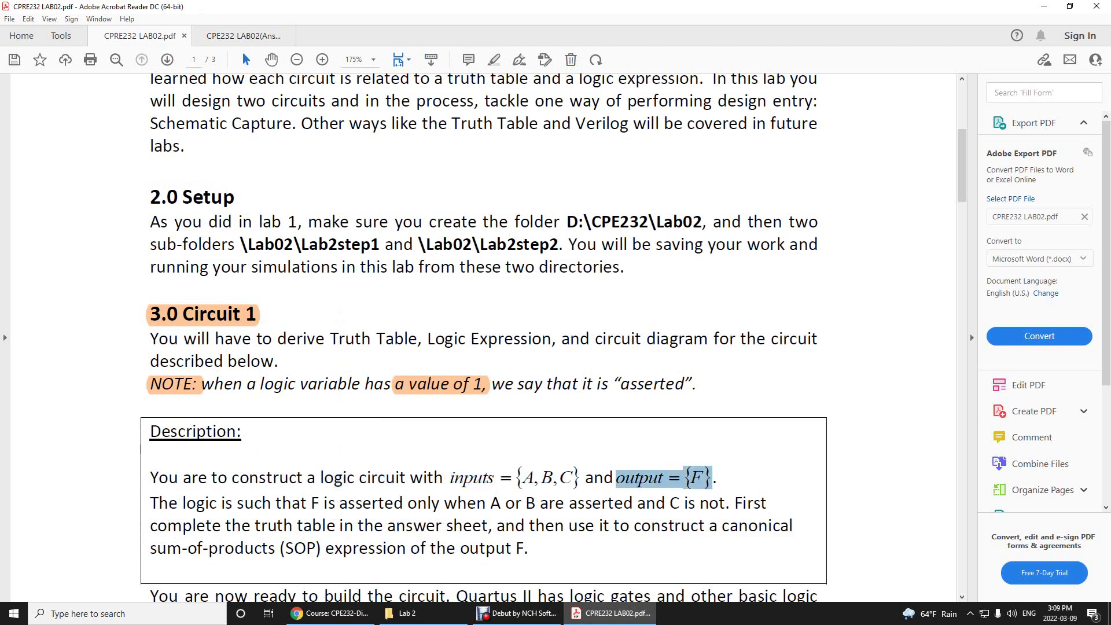
scroll(490, 337, down, 1)
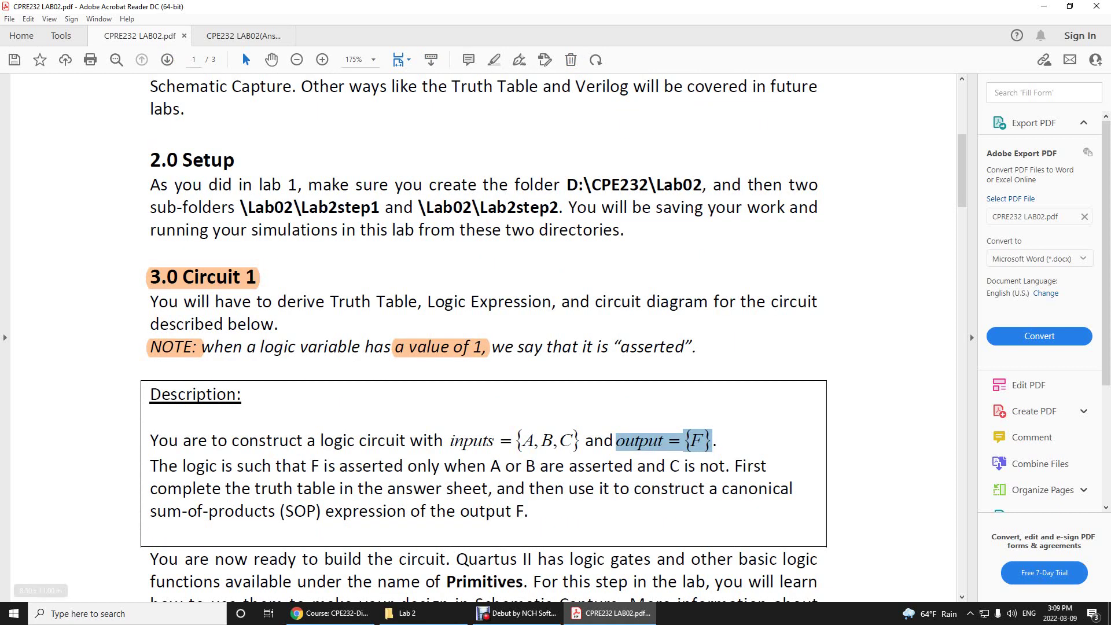
drag(312, 467, 403, 467)
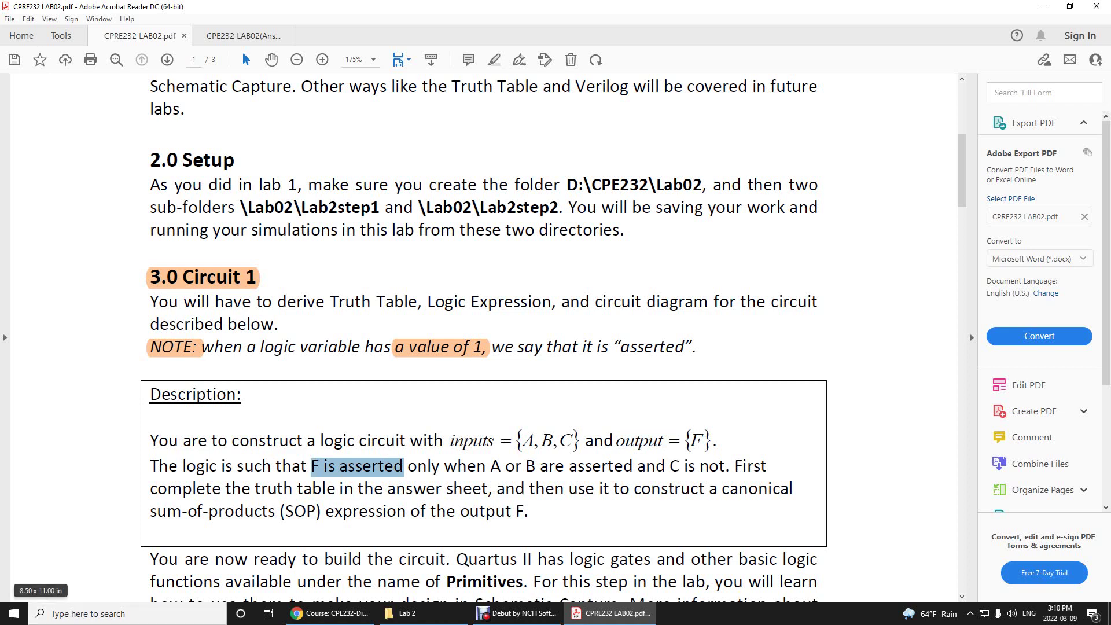
Search for Paint in Windows and launch it with a blank canvas
key(super)
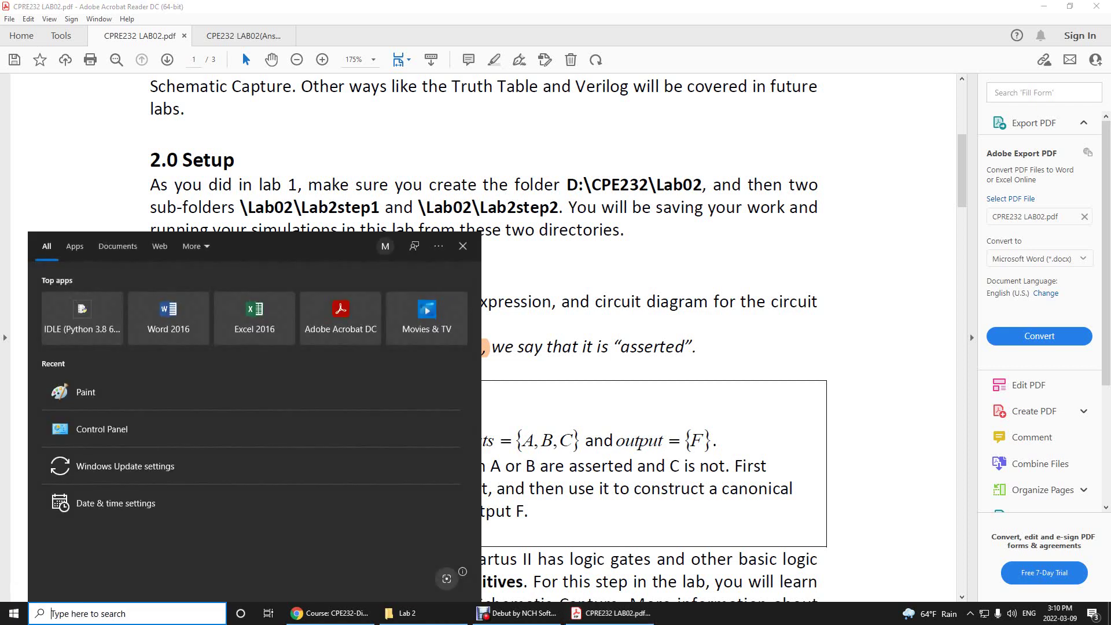
text(paint)
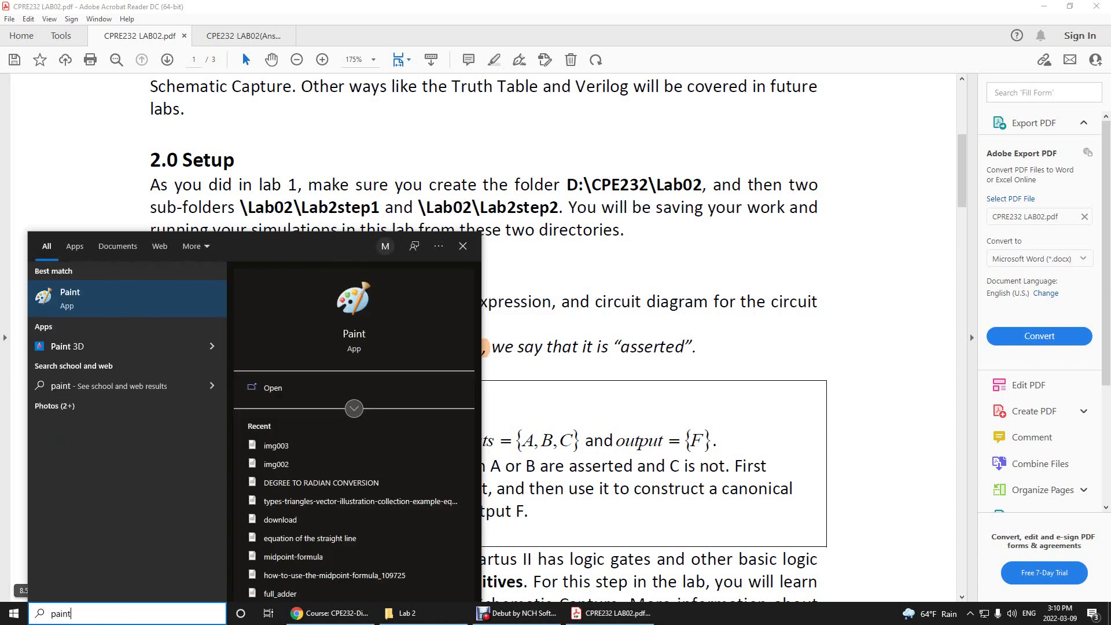
key(Return)
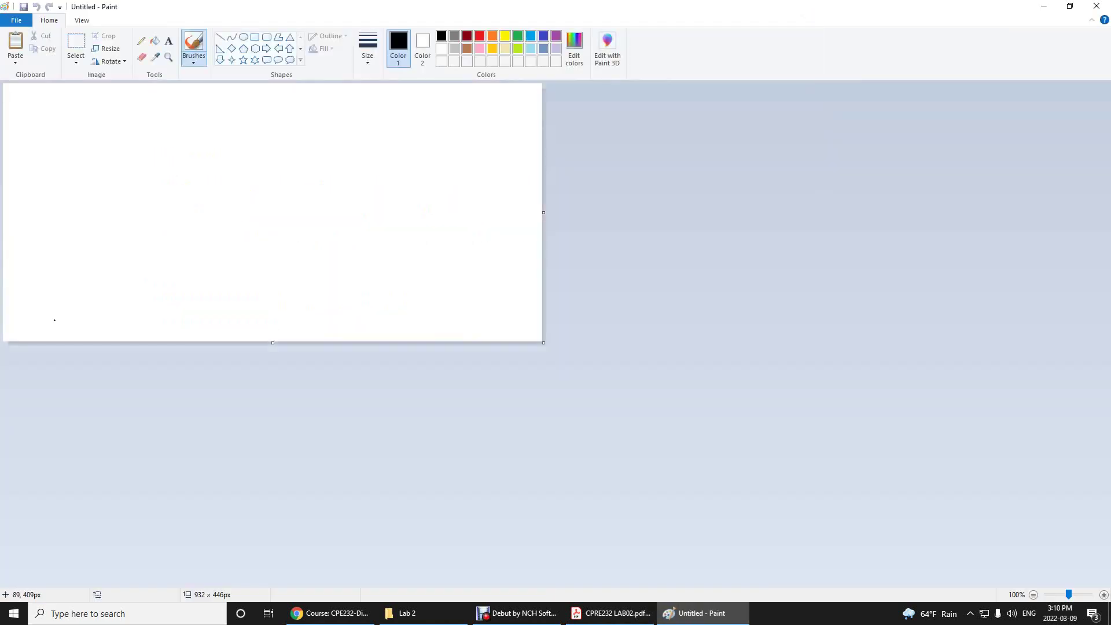
Capture the answer sheet's Q1 truth table page, paste the screenshot into Paint, and shift it up so the whole table shows
click(612, 613)
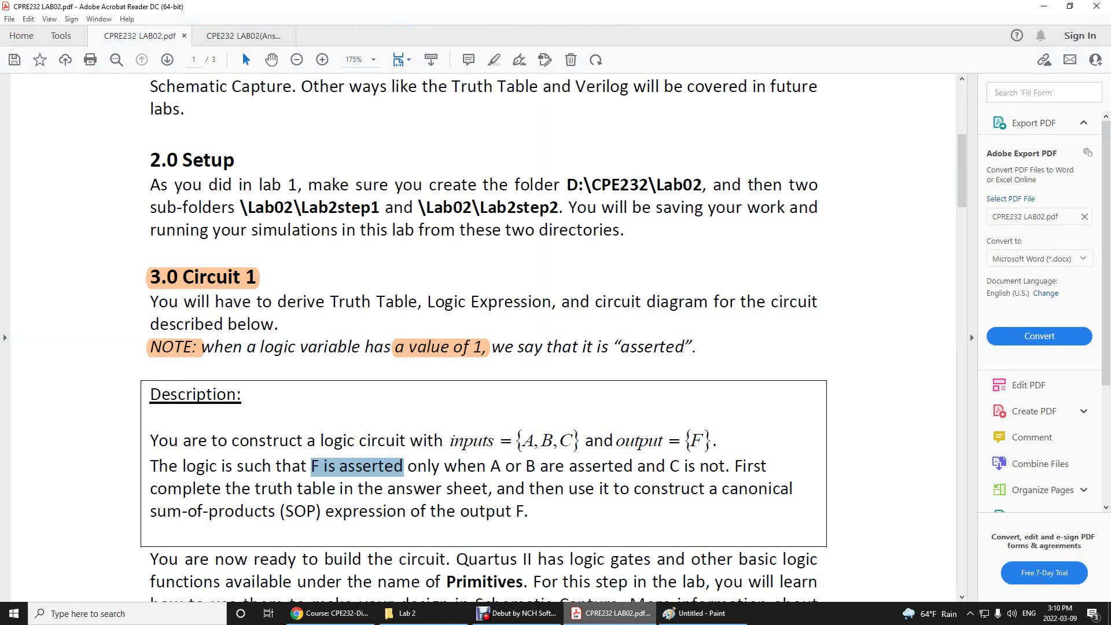
click(241, 36)
scroll(481, 336, down, 1)
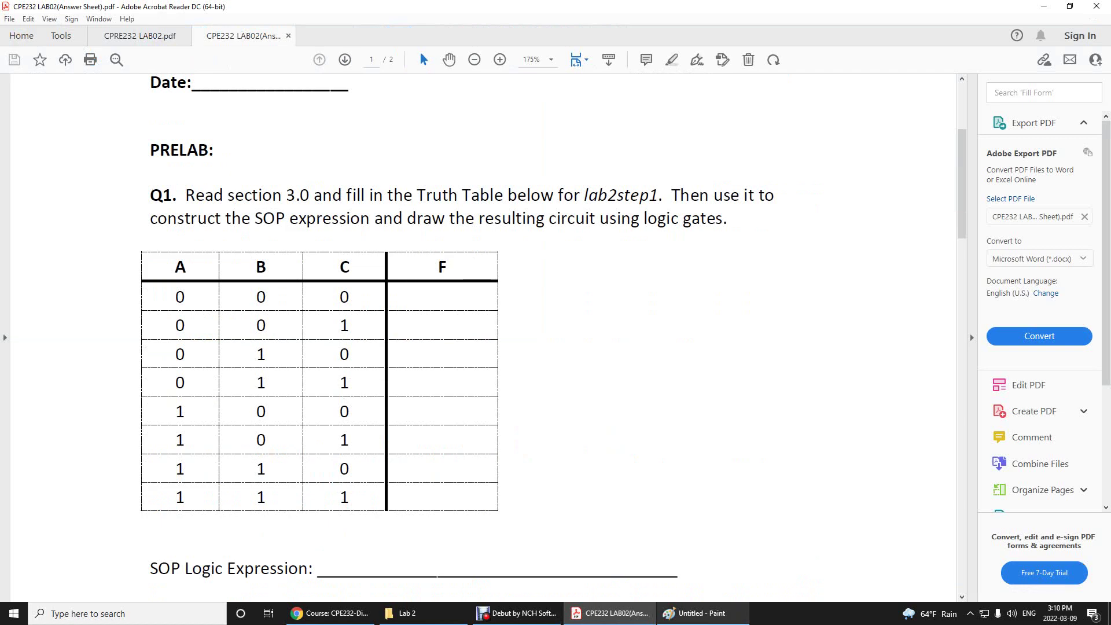
click(702, 613)
click(15, 42)
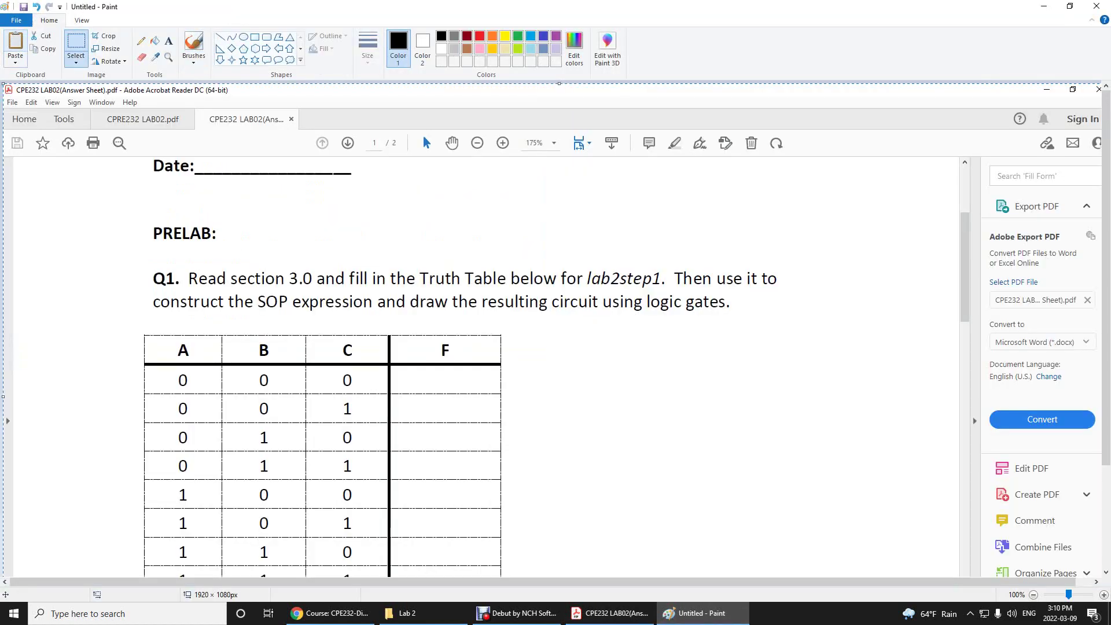
mouse_move(422, 136)
mouse_down()
mouse_move(414, 36)
mouse_move(397, 32)
mouse_up()
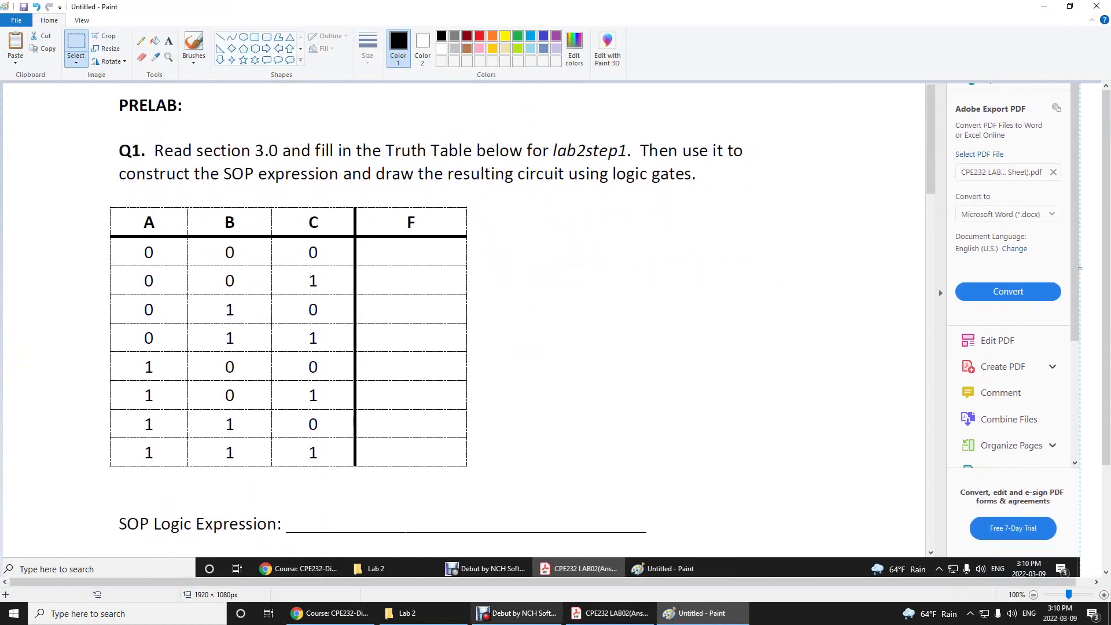
Recheck in the CPRE232 LAB02 handout when F is asserted, and return to the truth table in Paint
click(611, 613)
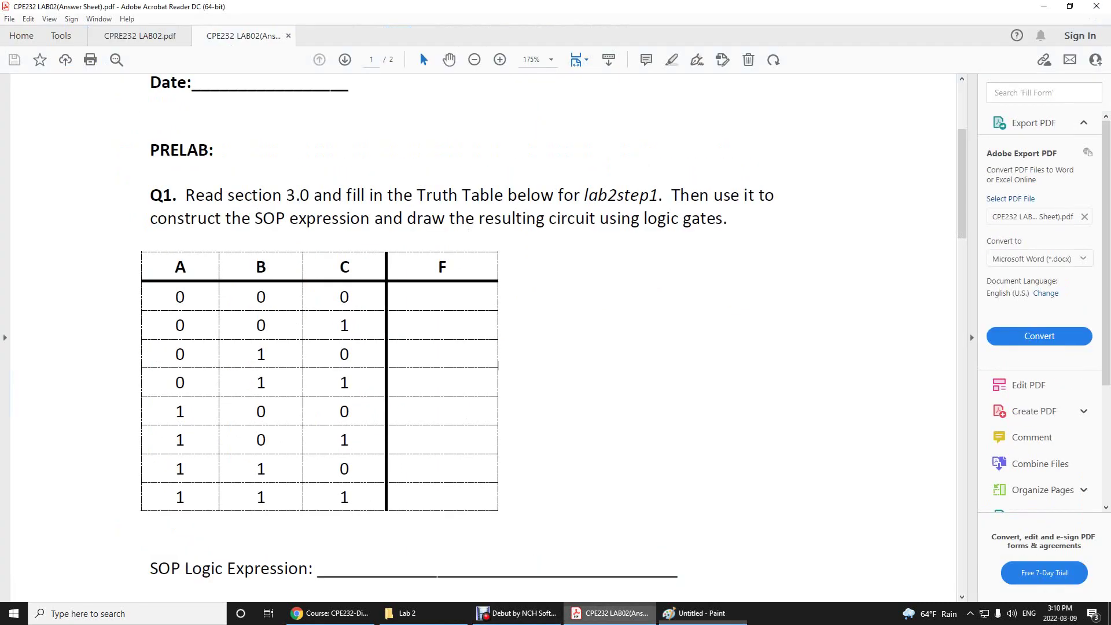
click(140, 36)
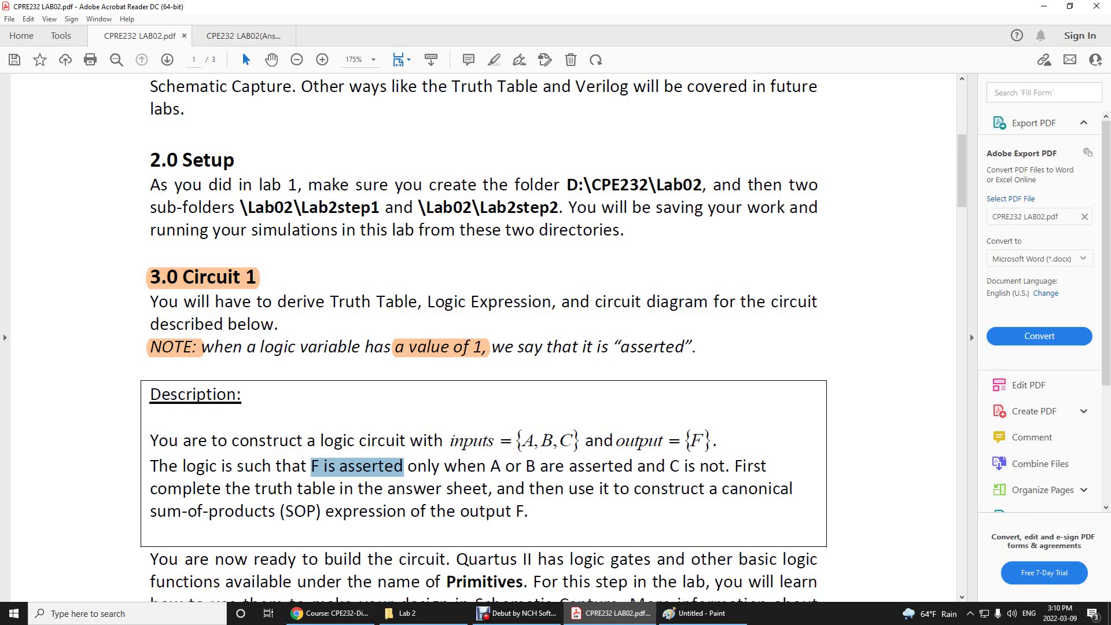
key(alt+Tab)
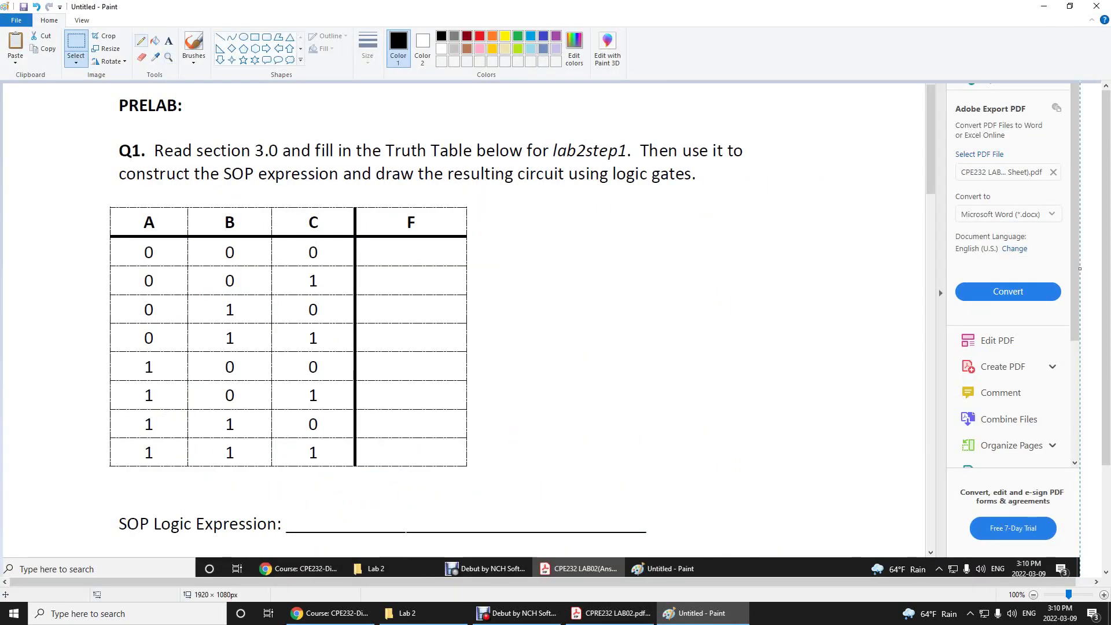
Handwrite "A or B=1 and" in black with the Pencil beside the truth table, underlining the =1 part
click(140, 40)
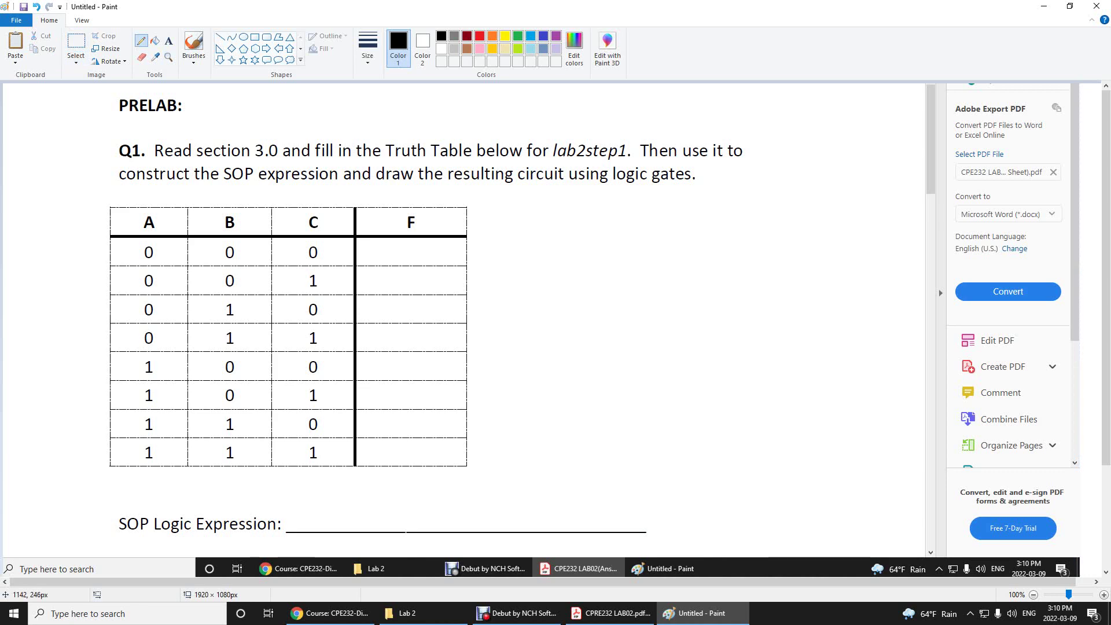
drag(589, 275, 663, 278)
click(647, 268)
mouse_move(540, 266)
mouse_down()
mouse_move(543, 251)
mouse_move(547, 266)
mouse_up()
drag(539, 259, 612, 252)
Complete the handwritten condition in red with an underlined "C=0", box it with the label "F=1", and circle "and"
click(479, 36)
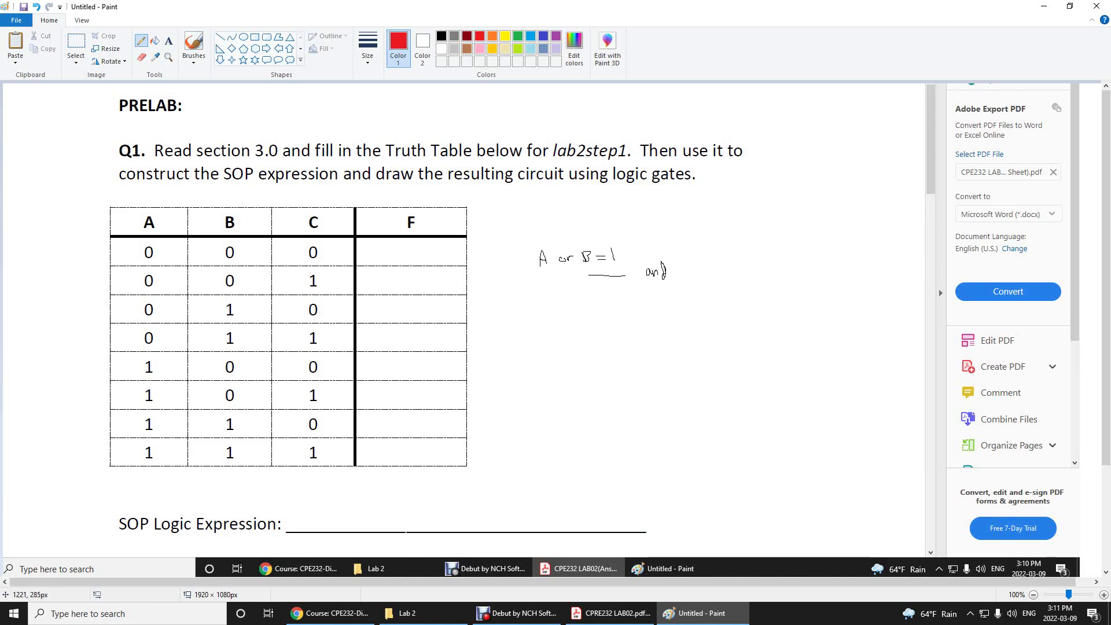
mouse_move(716, 247)
mouse_down()
mouse_move(730, 249)
mouse_move(737, 270)
mouse_up()
mouse_move(769, 227)
mouse_down()
mouse_move(514, 228)
mouse_move(567, 294)
mouse_move(763, 271)
mouse_move(762, 239)
mouse_up()
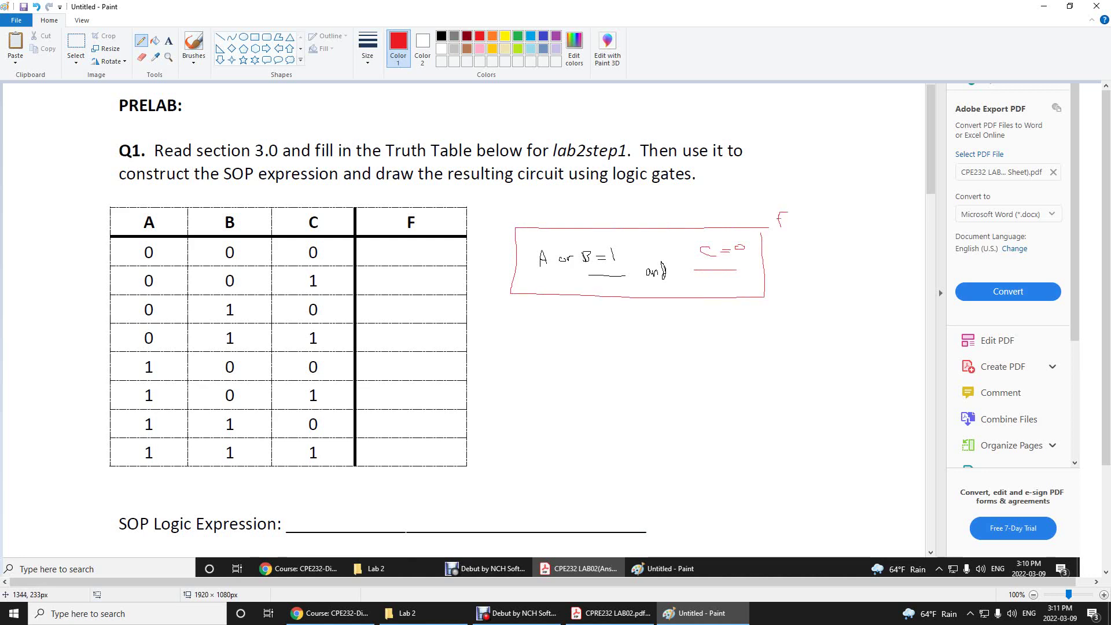
drag(784, 219, 818, 223)
mouse_move(658, 226)
mouse_down()
mouse_move(639, 243)
mouse_move(649, 298)
mouse_move(670, 238)
mouse_up()
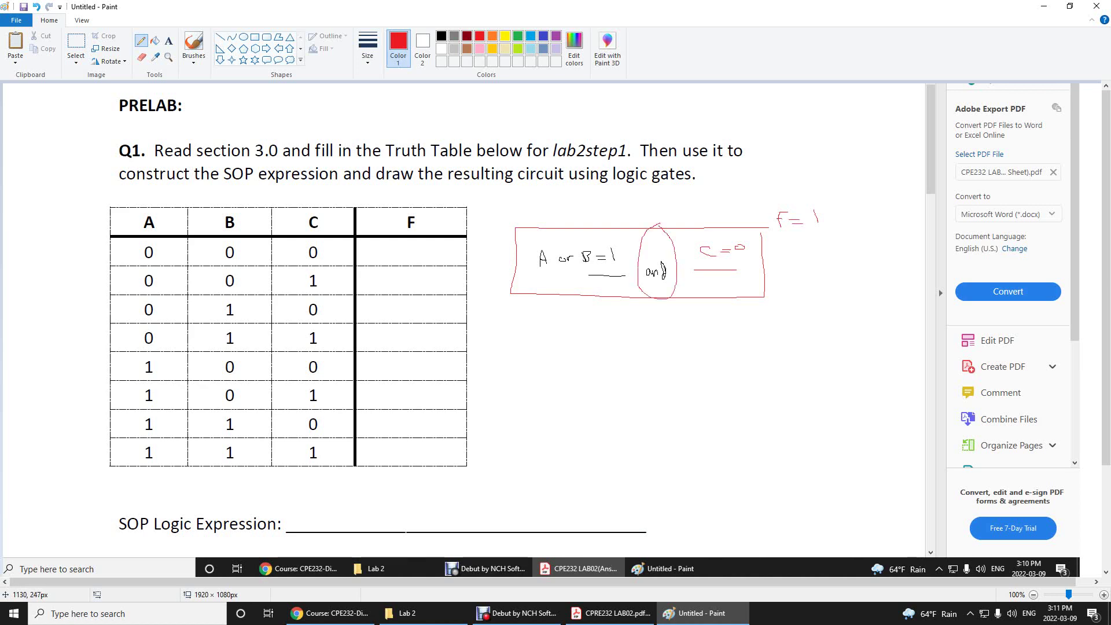
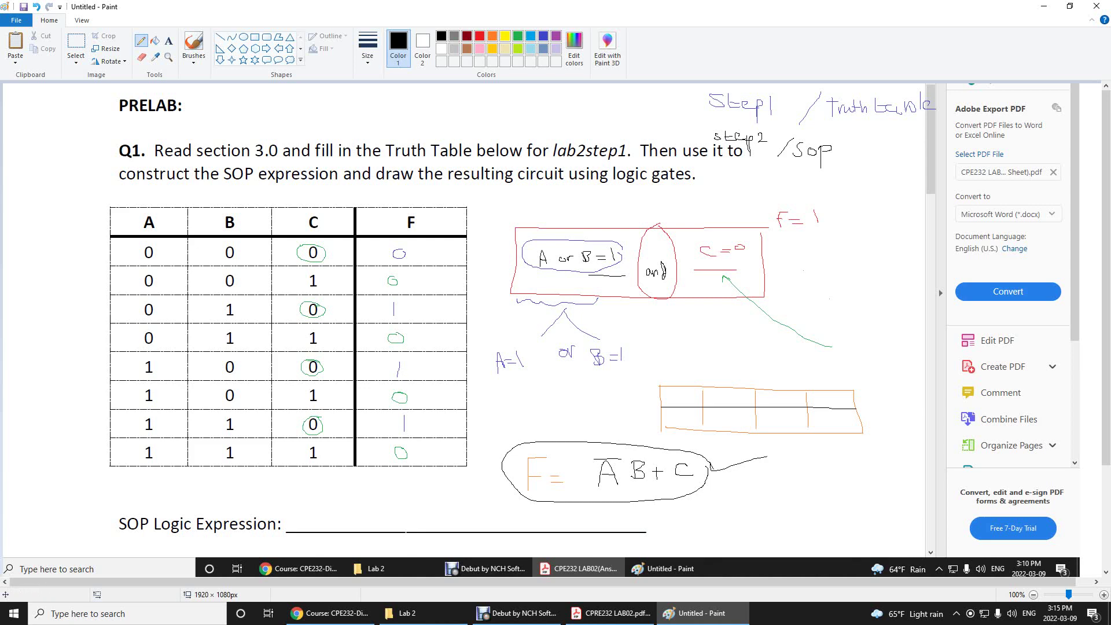
Erase the orange and black table sketch above the F expression and the long tail of the green arrow
click(141, 57)
mouse_move(675, 386)
mouse_down()
mouse_move(813, 389)
mouse_move(760, 392)
mouse_up()
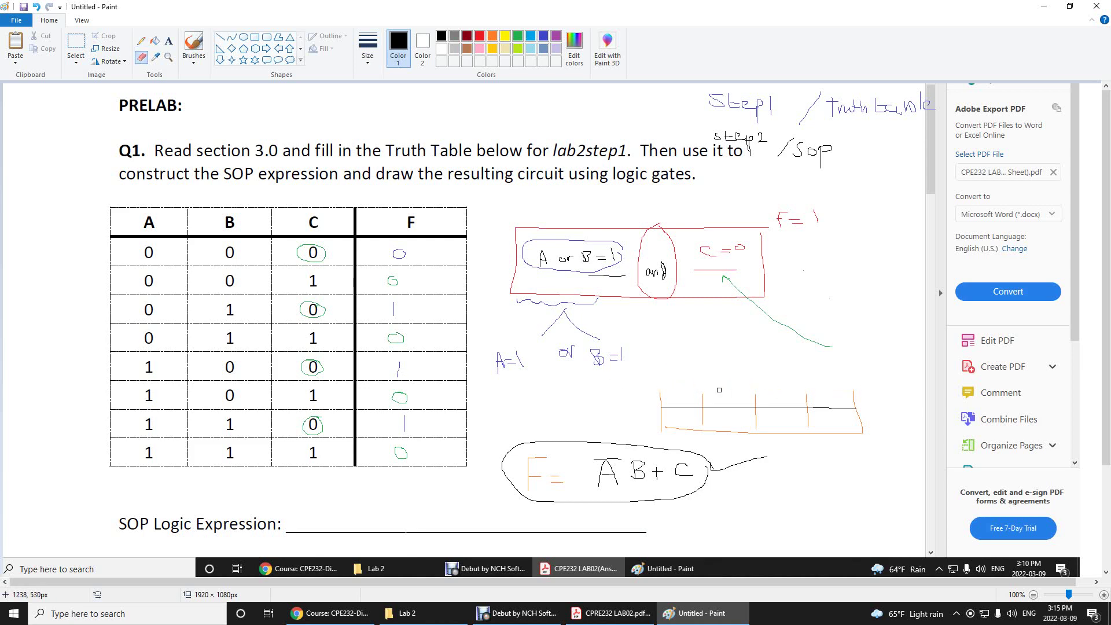
mouse_move(811, 341)
mouse_down()
mouse_move(788, 320)
mouse_move(825, 347)
mouse_up()
mouse_move(859, 405)
mouse_down()
mouse_move(662, 408)
mouse_move(775, 432)
mouse_move(862, 431)
mouse_up()
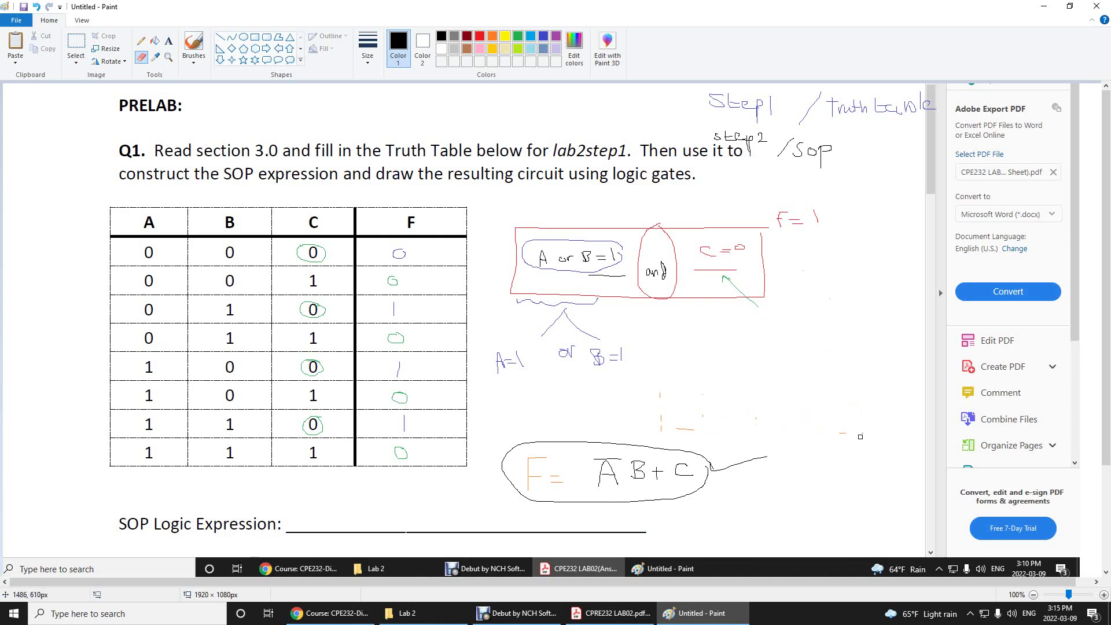
drag(660, 422, 659, 390)
Sketch with the Pencil in black an input A through an inverter and an input B, both feeding an AND gate
click(141, 41)
mouse_move(694, 355)
mouse_down()
mouse_move(699, 340)
mouse_move(694, 349)
mouse_up()
drag(700, 391, 700, 401)
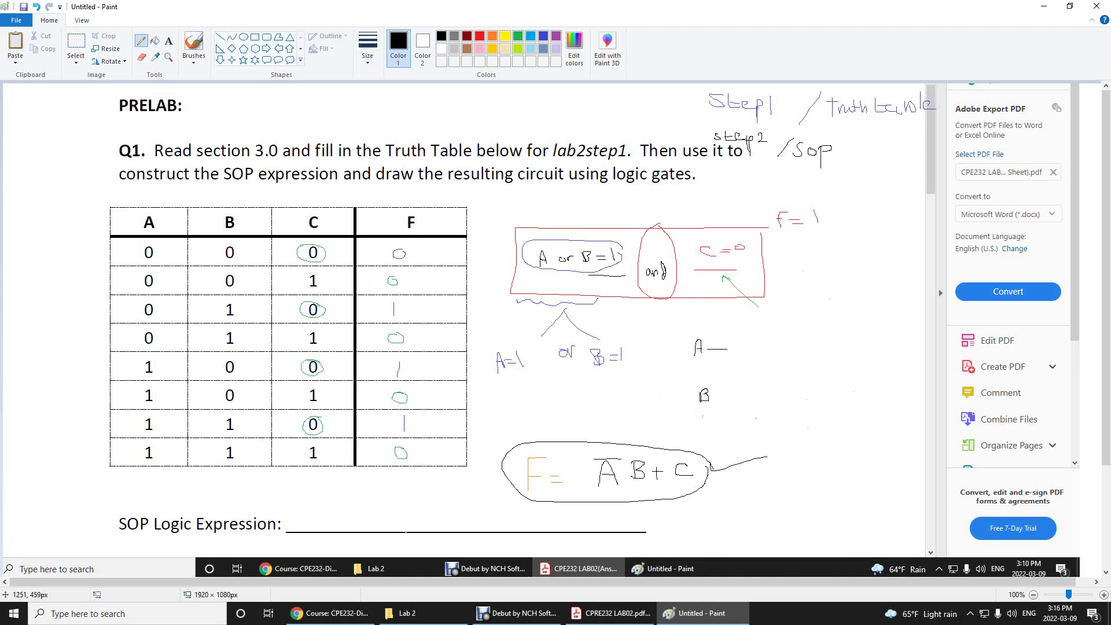
mouse_move(726, 343)
mouse_down()
mouse_move(728, 358)
mouse_move(783, 354)
mouse_up()
mouse_move(715, 396)
mouse_down()
mouse_move(820, 373)
mouse_move(810, 355)
mouse_move(813, 388)
mouse_up()
mouse_move(812, 346)
mouse_down()
mouse_move(830, 353)
mouse_move(810, 386)
mouse_up()
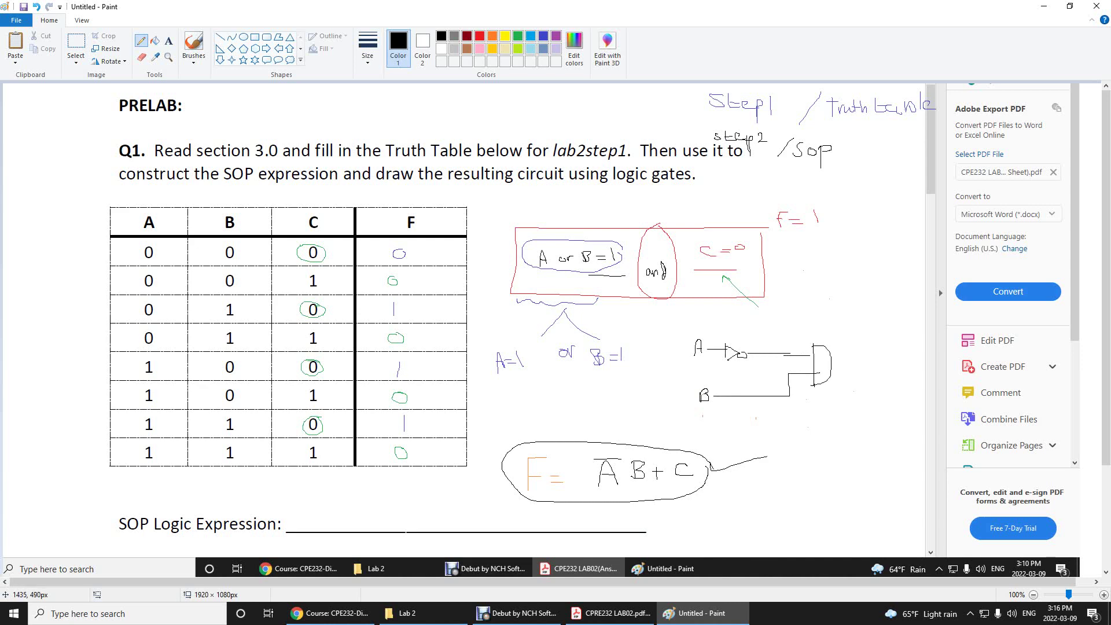
Complete the circuit with the AND output and input C feeding an OR gate to output F, and handwrite "Step3 / Schematic" under the step notes
drag(833, 368, 861, 367)
mouse_move(742, 440)
mouse_down()
mouse_move(849, 426)
mouse_move(848, 392)
mouse_move(897, 368)
mouse_move(866, 392)
mouse_up()
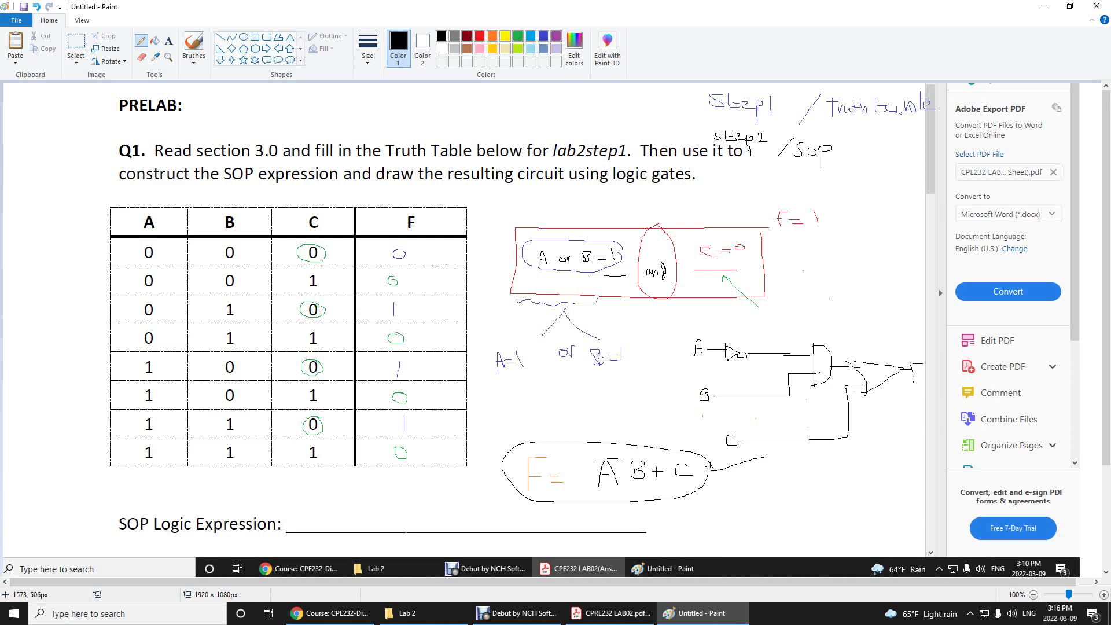
drag(729, 185, 718, 194)
mouse_move(736, 184)
mouse_down()
mouse_move(738, 194)
mouse_move(786, 203)
mouse_move(884, 194)
mouse_up()
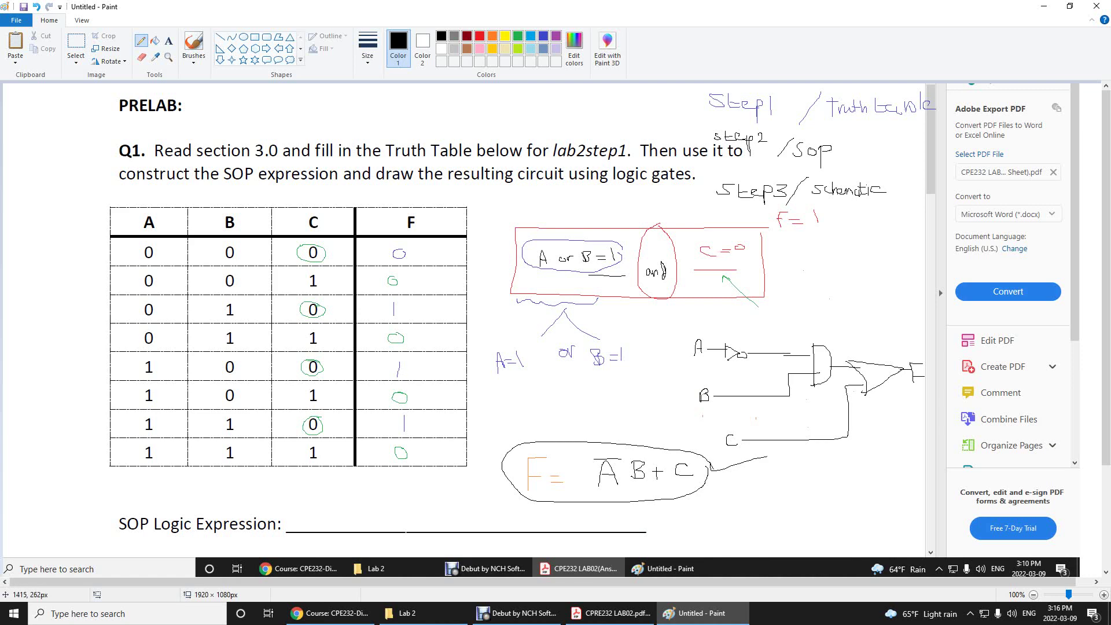
click(516, 612)
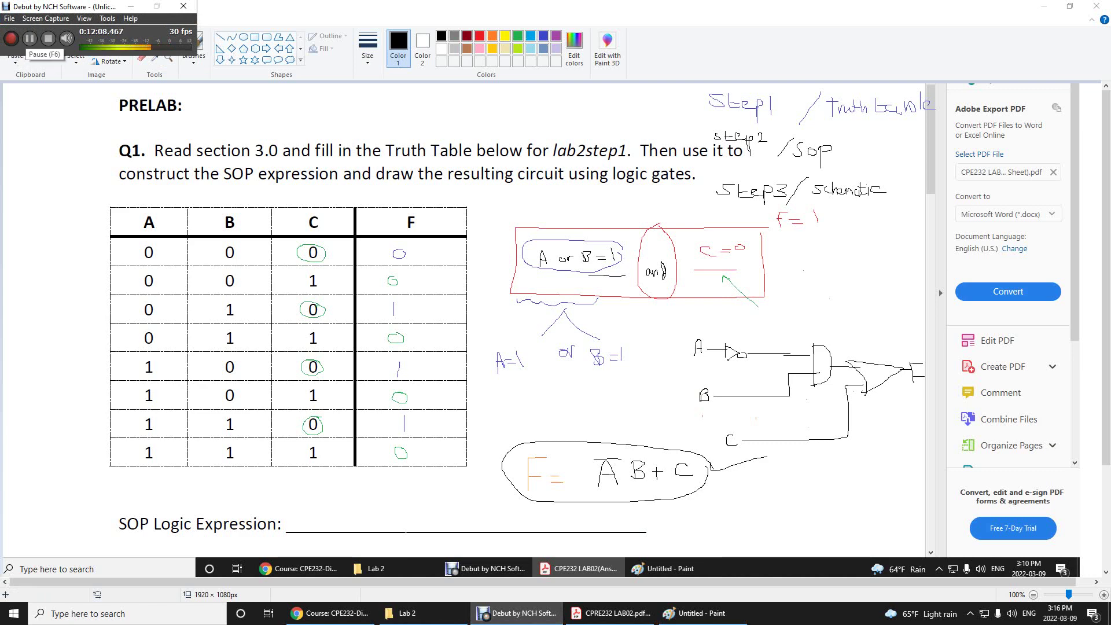
click(29, 39)
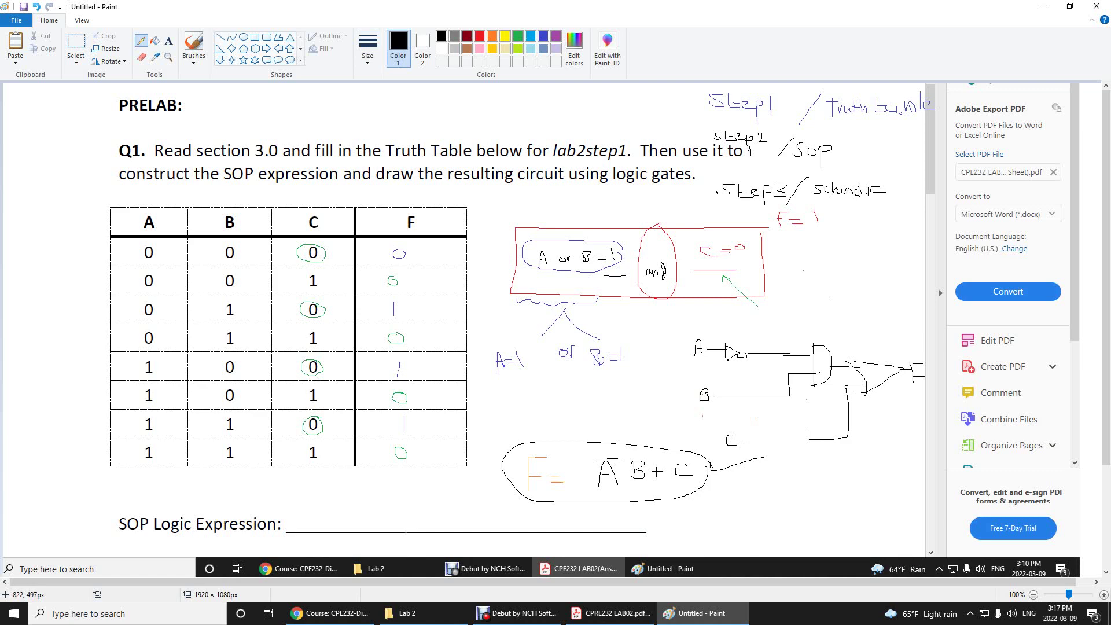
click(517, 612)
click(516, 612)
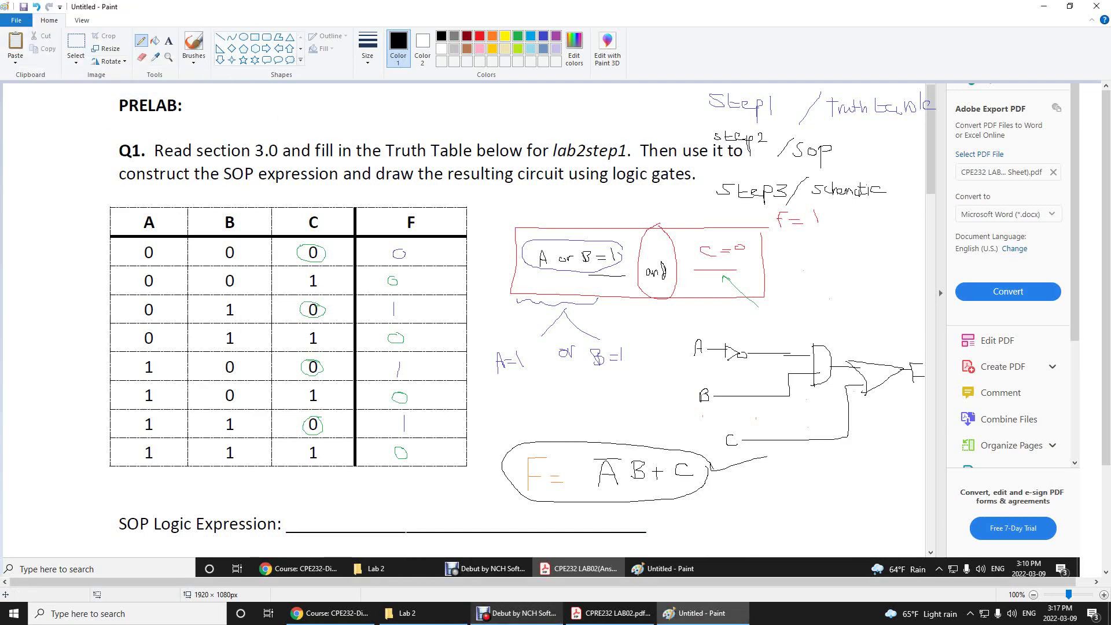
Launch Quartus II from the desktop and dismiss its Getting Started window and update notice
key(super+d)
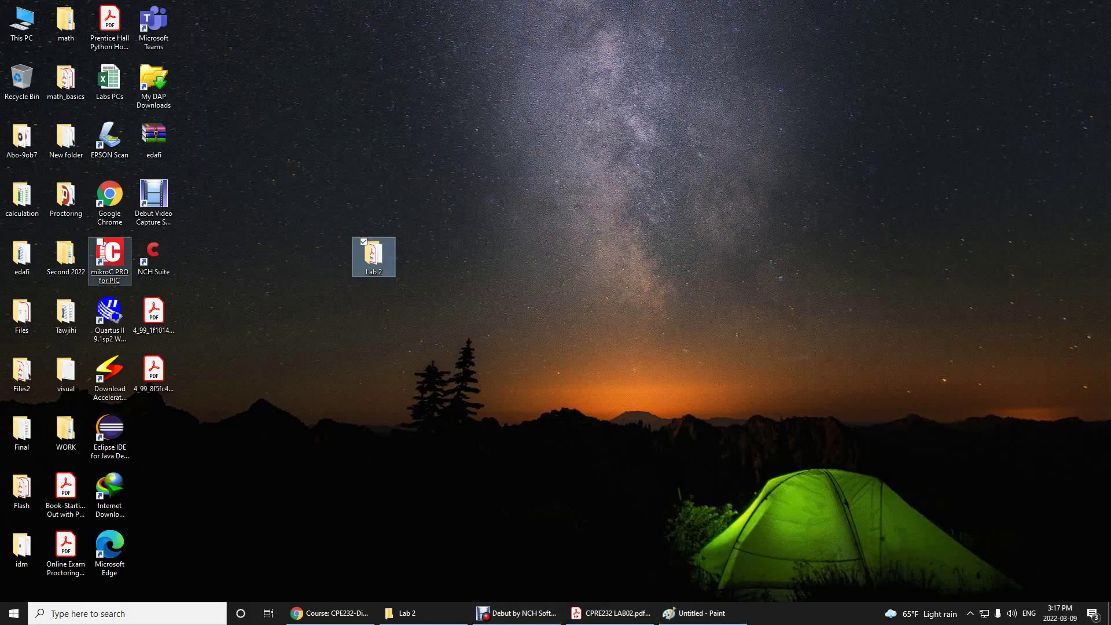
double_click(109, 313)
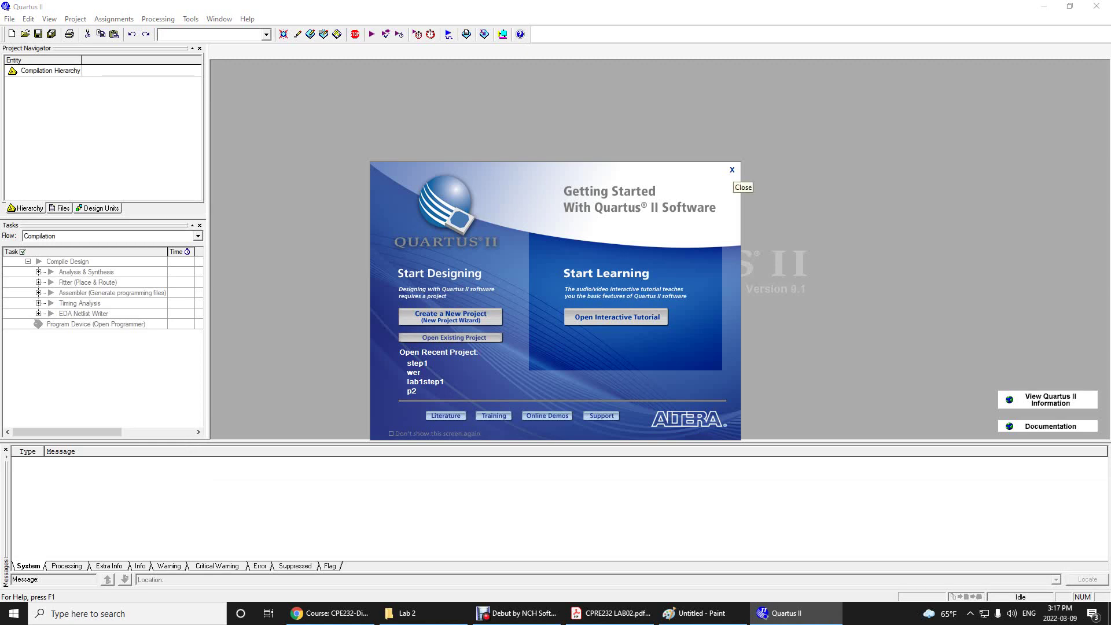
click(732, 169)
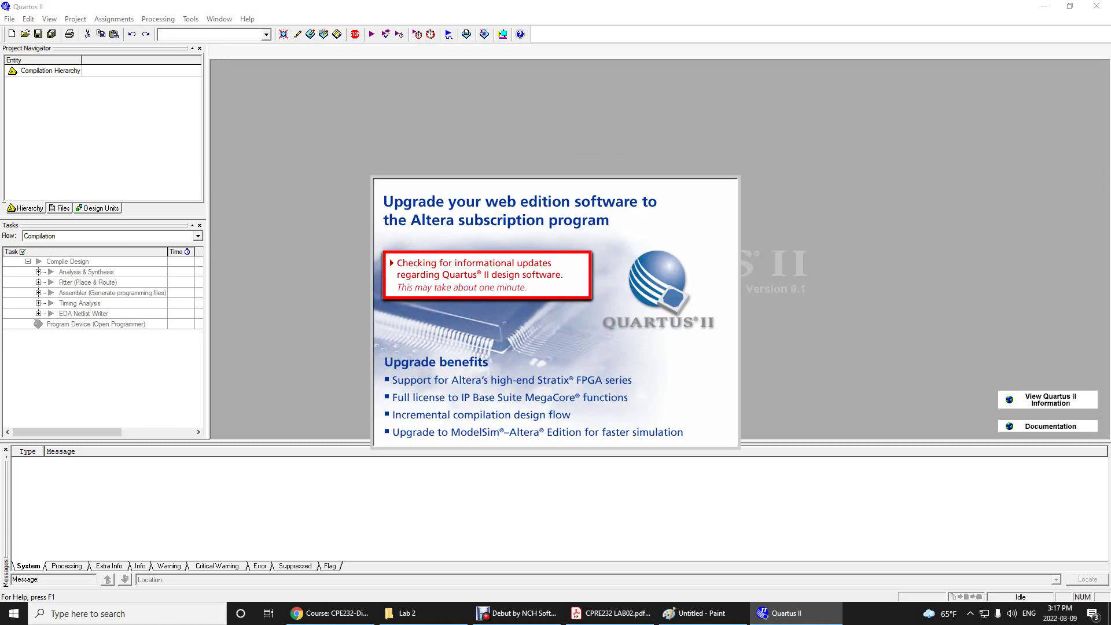
key(Return)
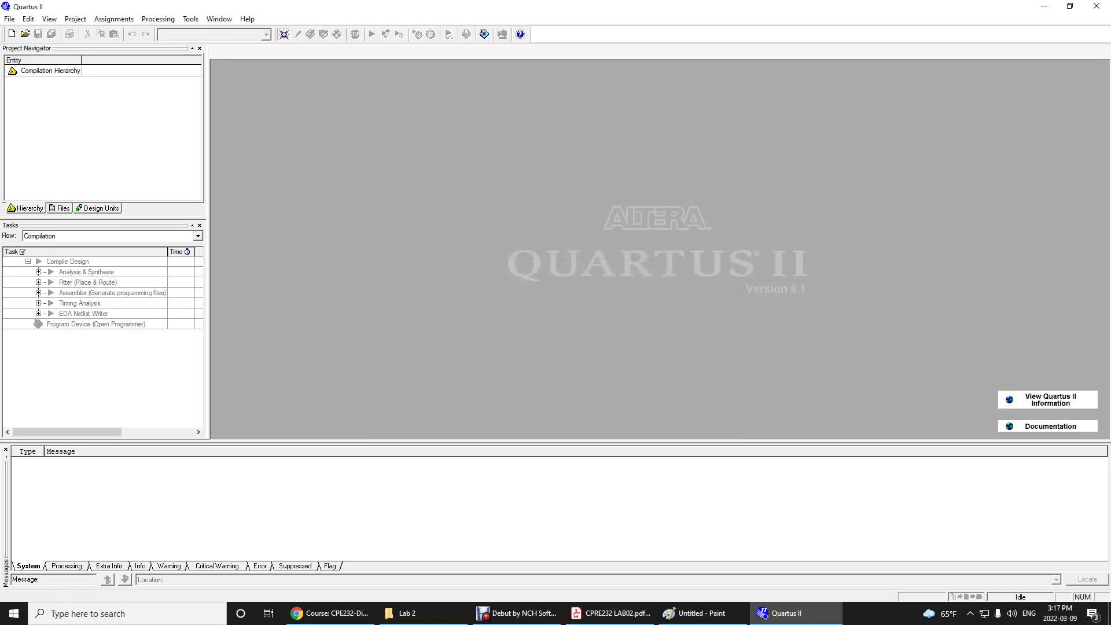
Start the New Project Wizard and go past its introduction to the directory and name page
click(9, 19)
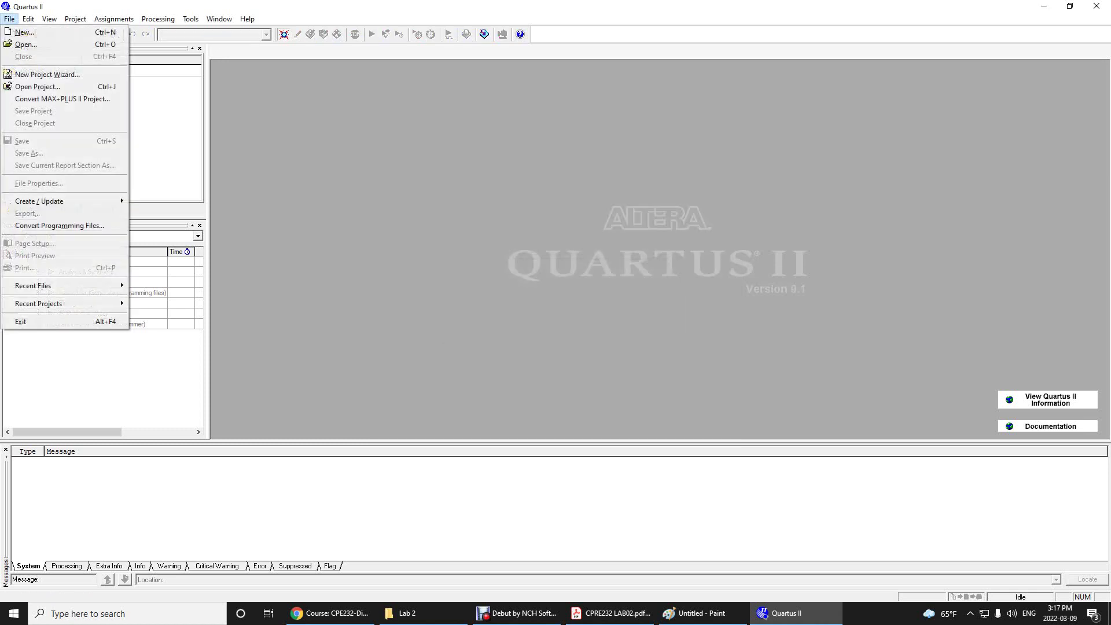
key(Down)
key(Down)
key(Down)
key(Down)
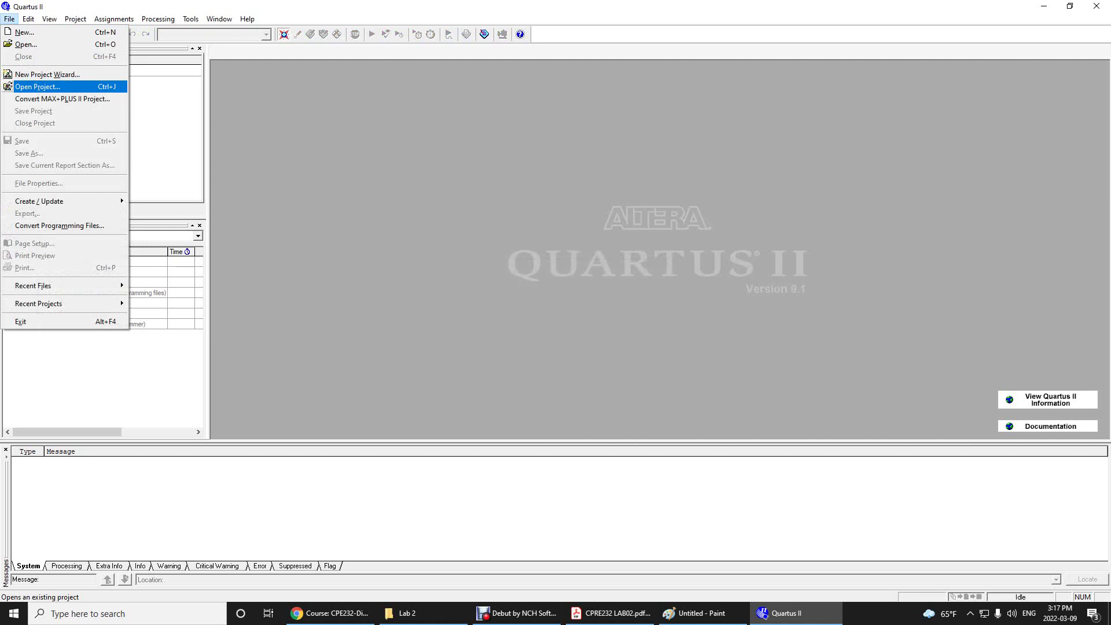
key(Down)
key(Up)
key(Down)
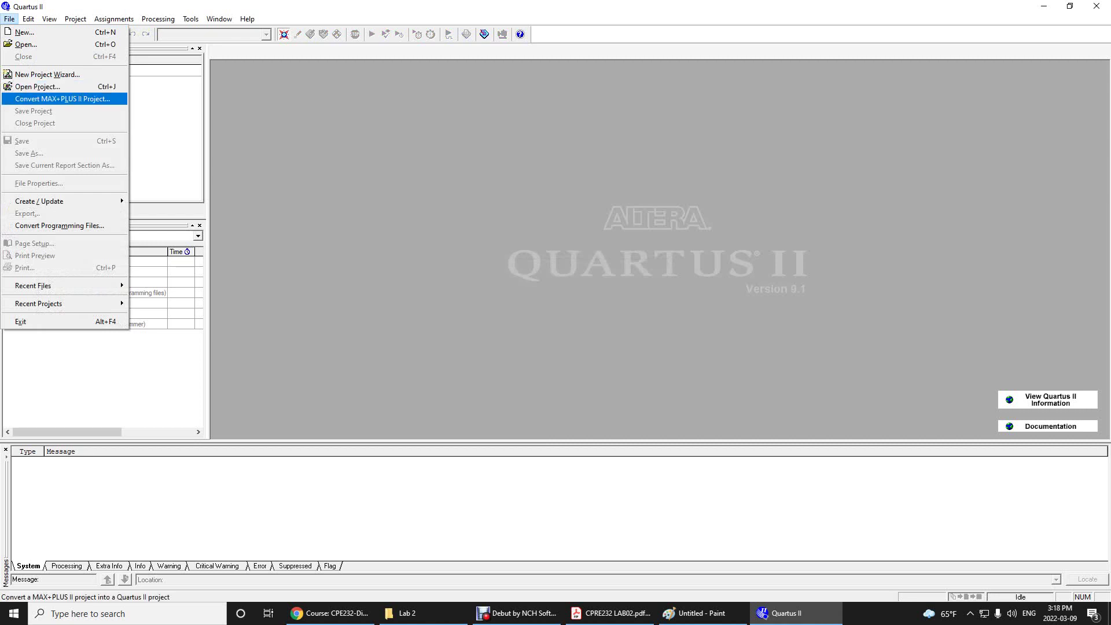
key(Up)
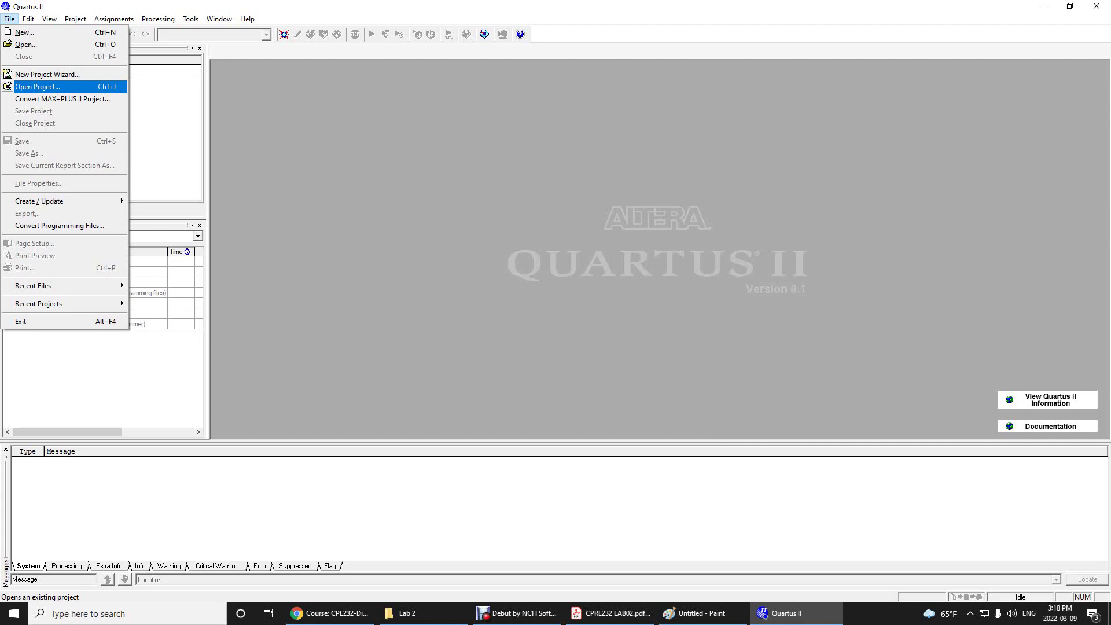
key(Up)
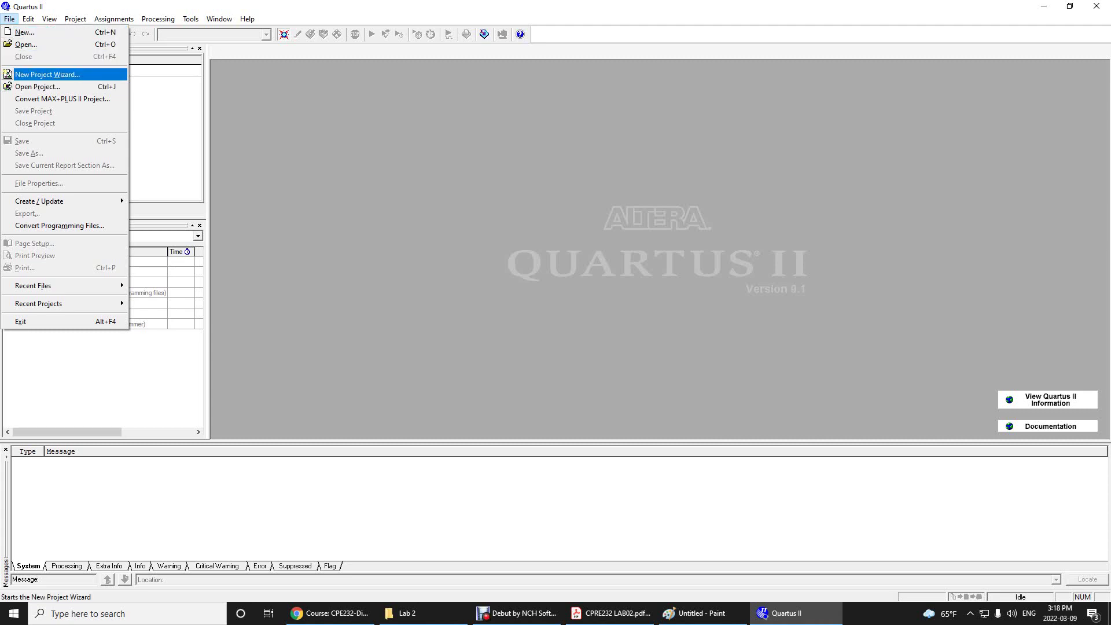
click(47, 74)
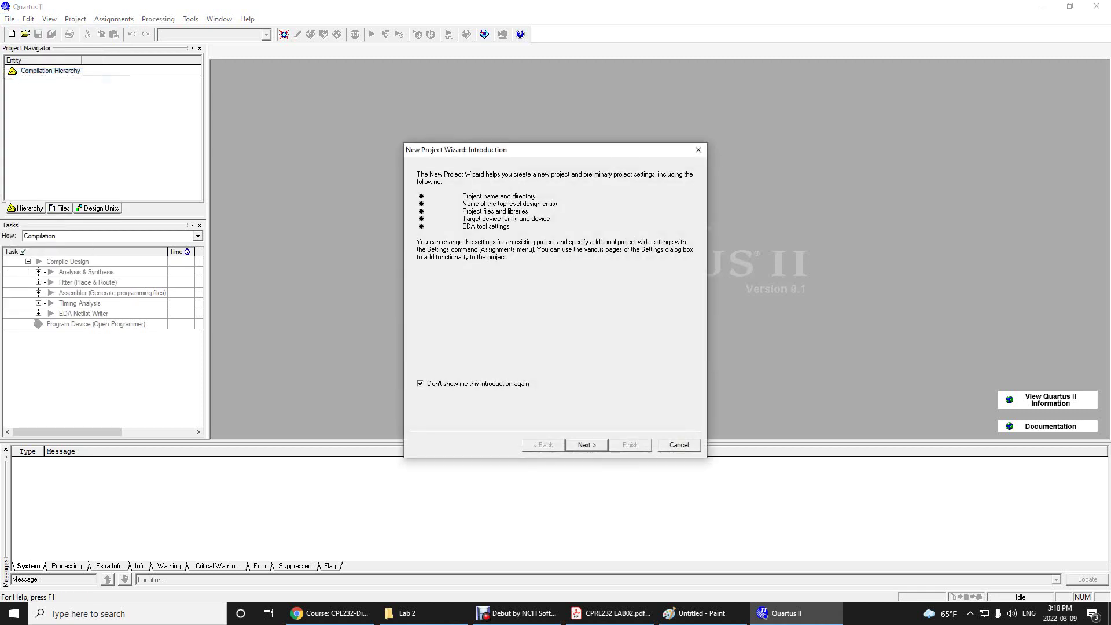
key(Return)
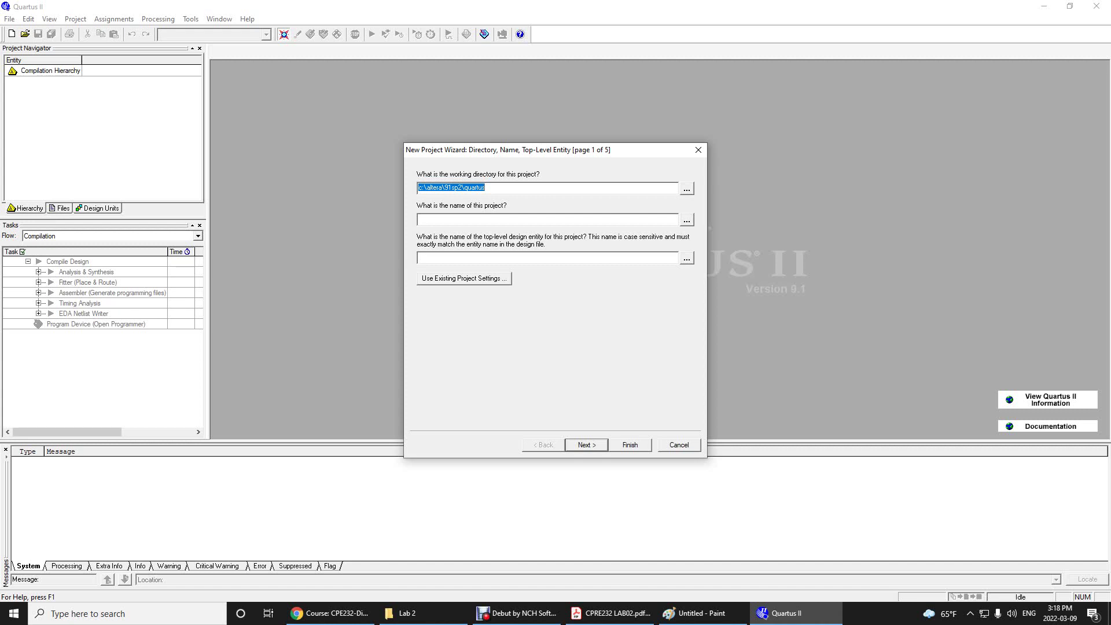
Set the project's working directory to the Part1 folder inside Lab 2 on the Desktop
click(486, 188)
drag(485, 188, 418, 188)
click(686, 188)
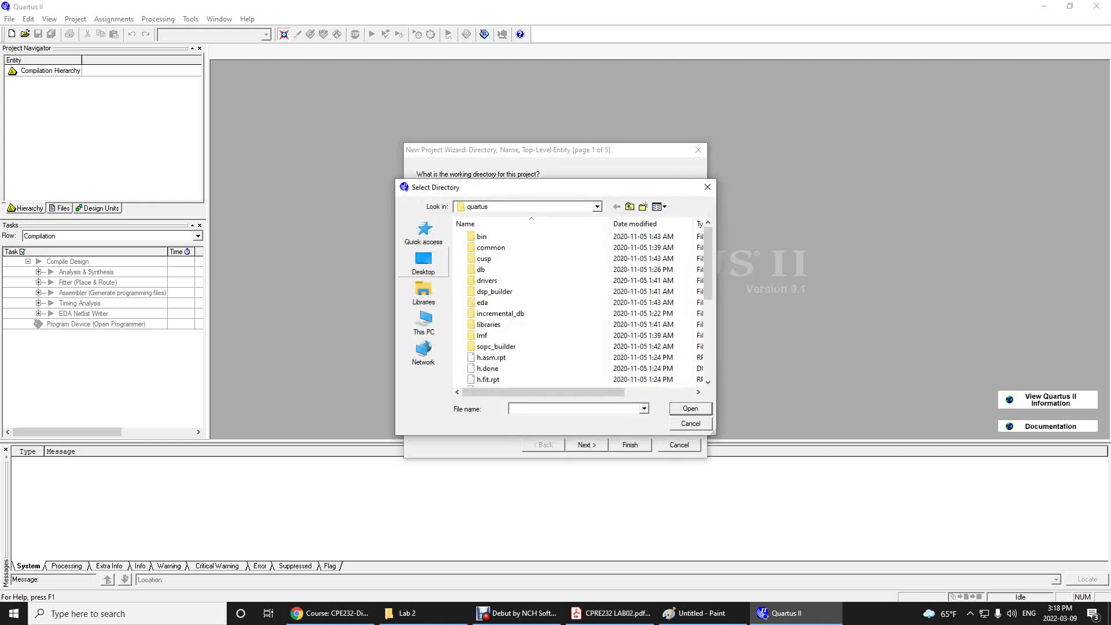
scroll(575, 306, down, 3)
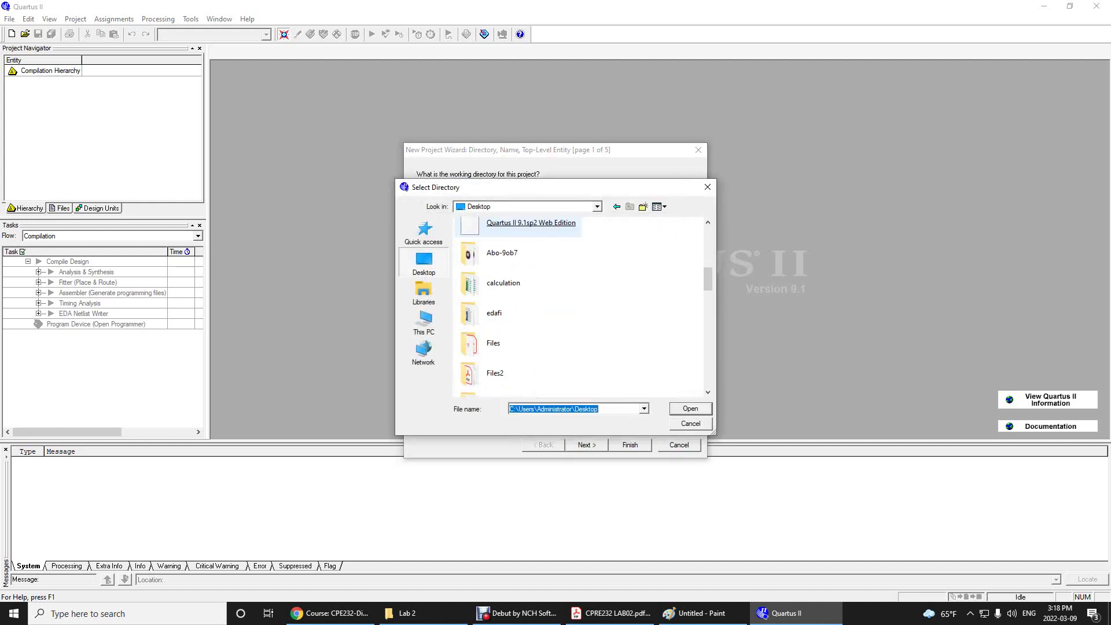
scroll(576, 307, down, 3)
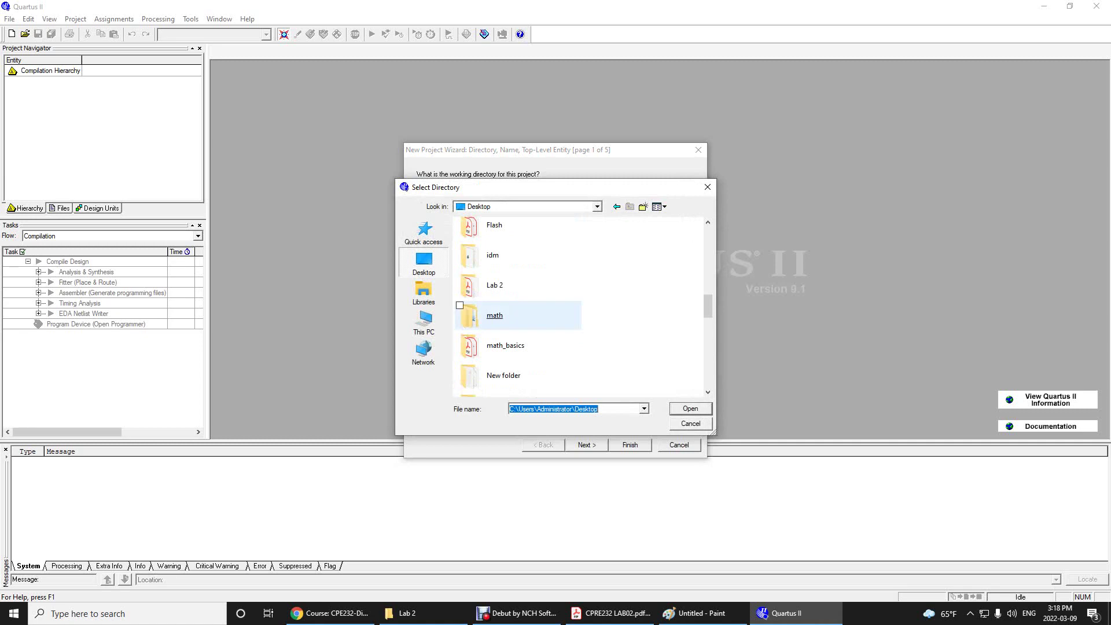
click(498, 286)
double_click(494, 285)
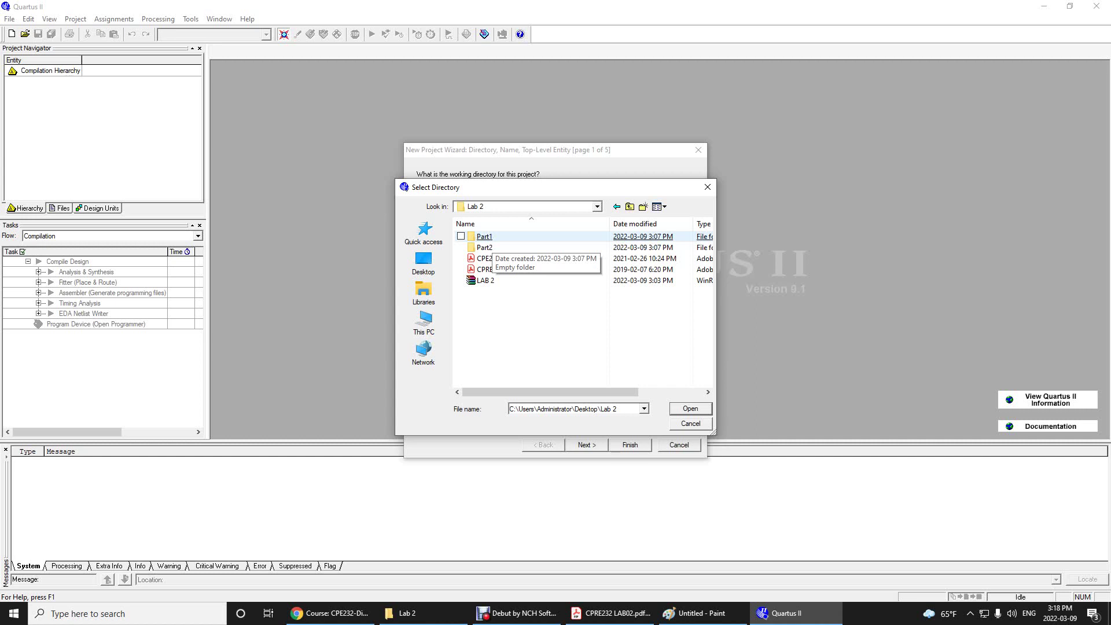
double_click(484, 237)
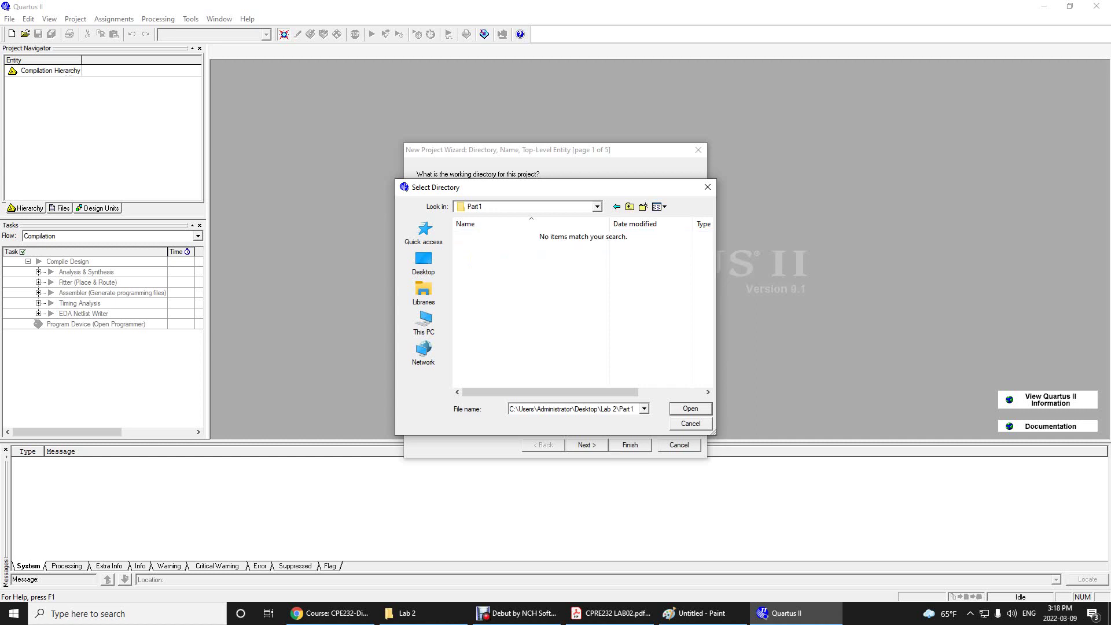
key(Return)
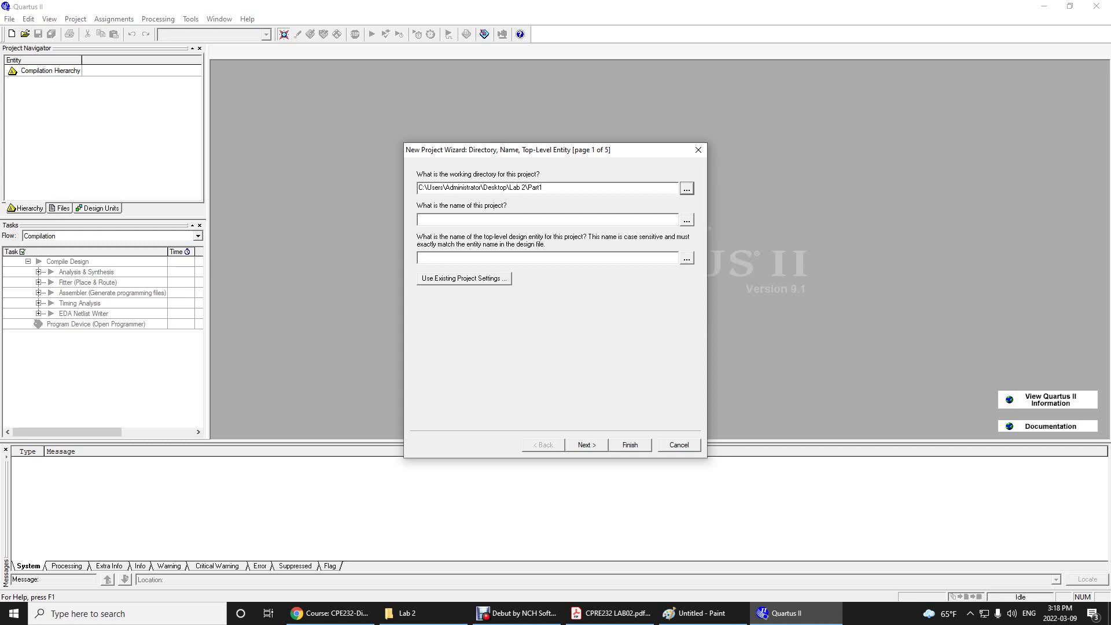
Name the project and its top-level design entity "step1" and finish the wizard
click(497, 220)
text(step1)
key(Tab)
double_click(432, 257)
click(435, 257)
double_click(427, 219)
key(Tab)
key(Tab)
key(shift+Tab)
key(shift+Tab)
click(630, 445)
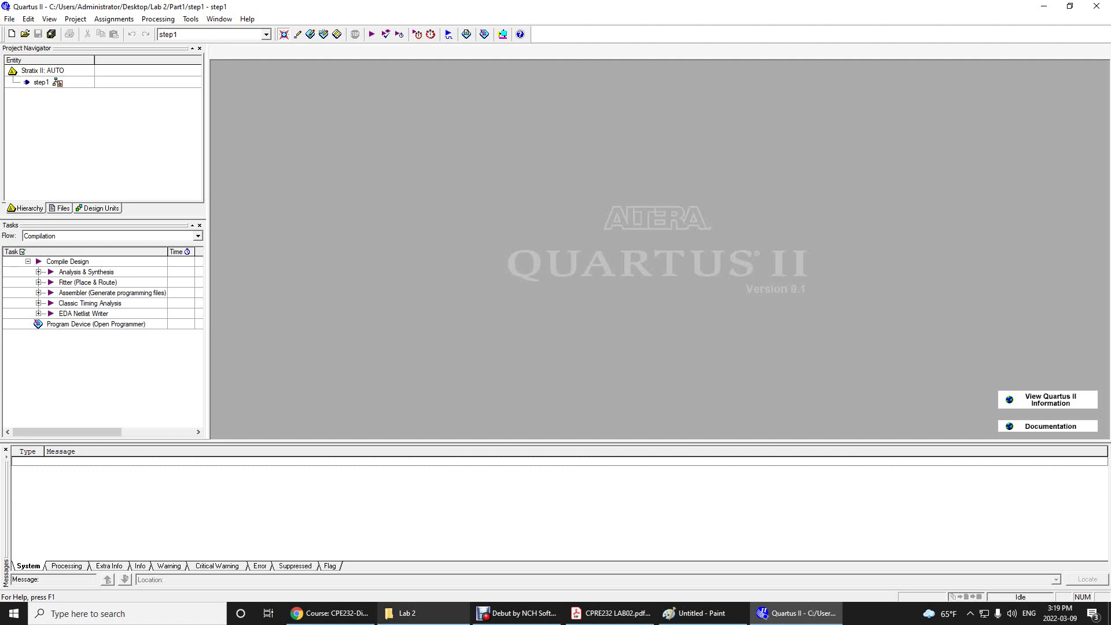
Check the step1 project file in the Part1 folder in File Explorer by opening it in a second Quartus II window and closing that window
click(405, 612)
double_click(130, 141)
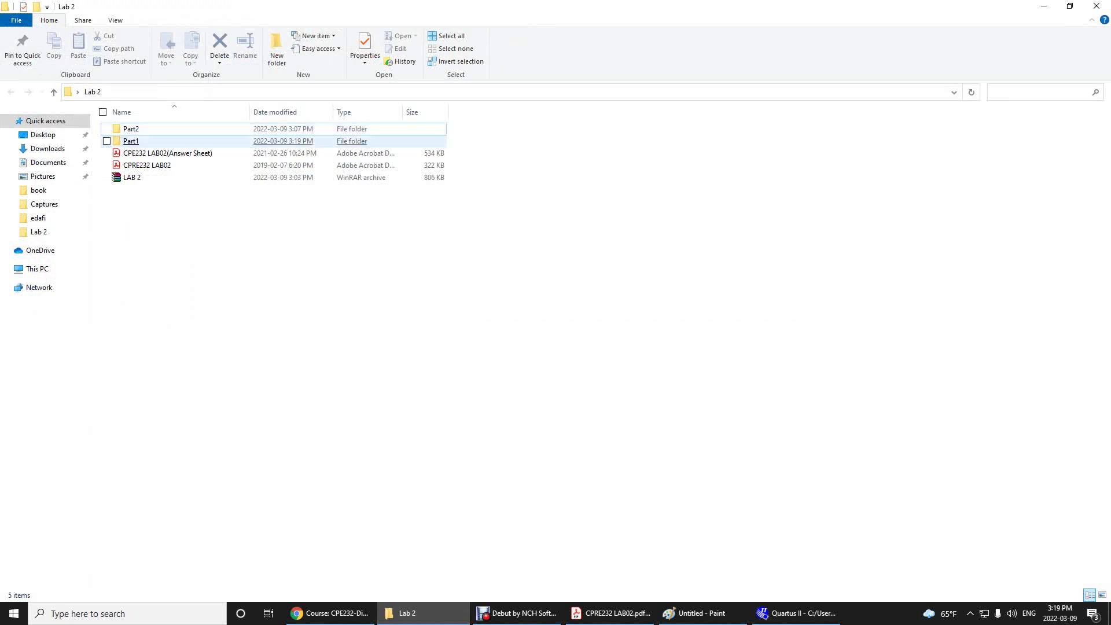
double_click(132, 141)
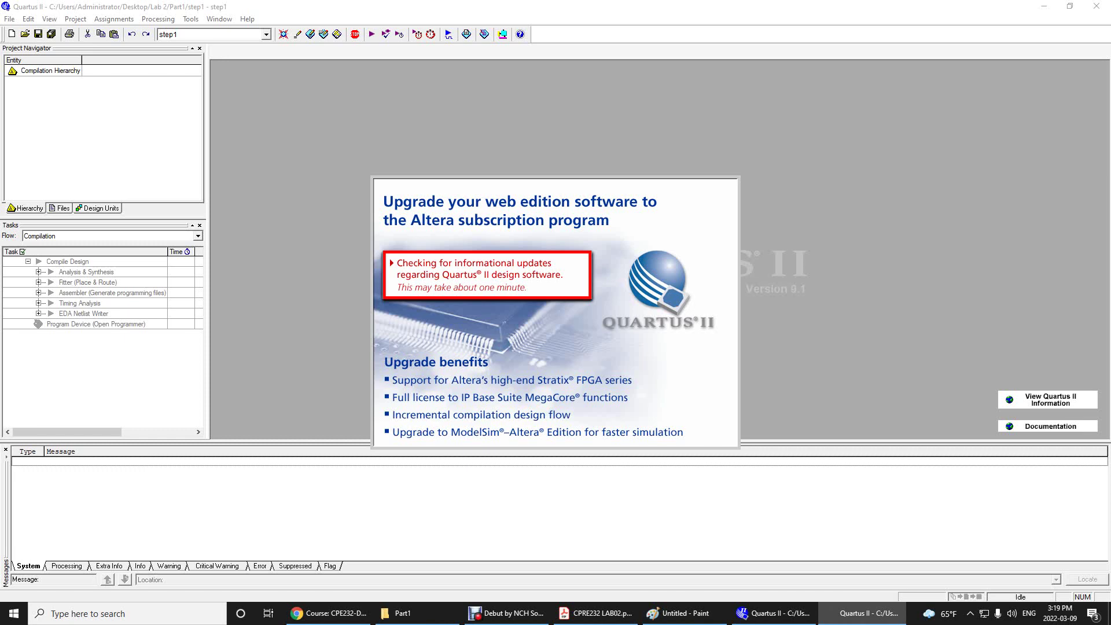
key(Return)
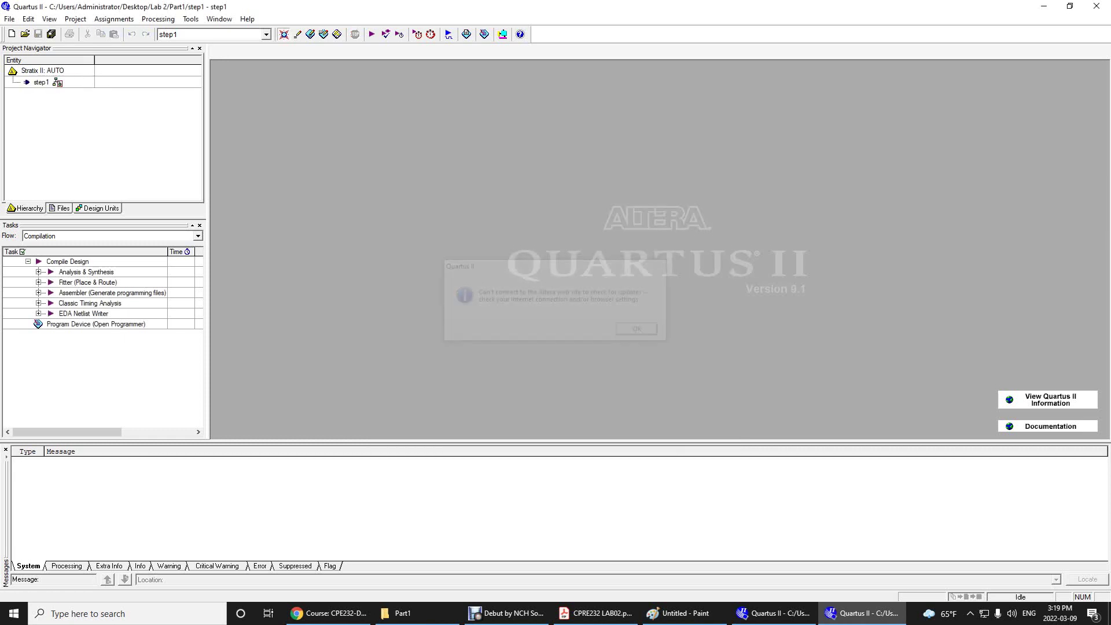
click(1095, 5)
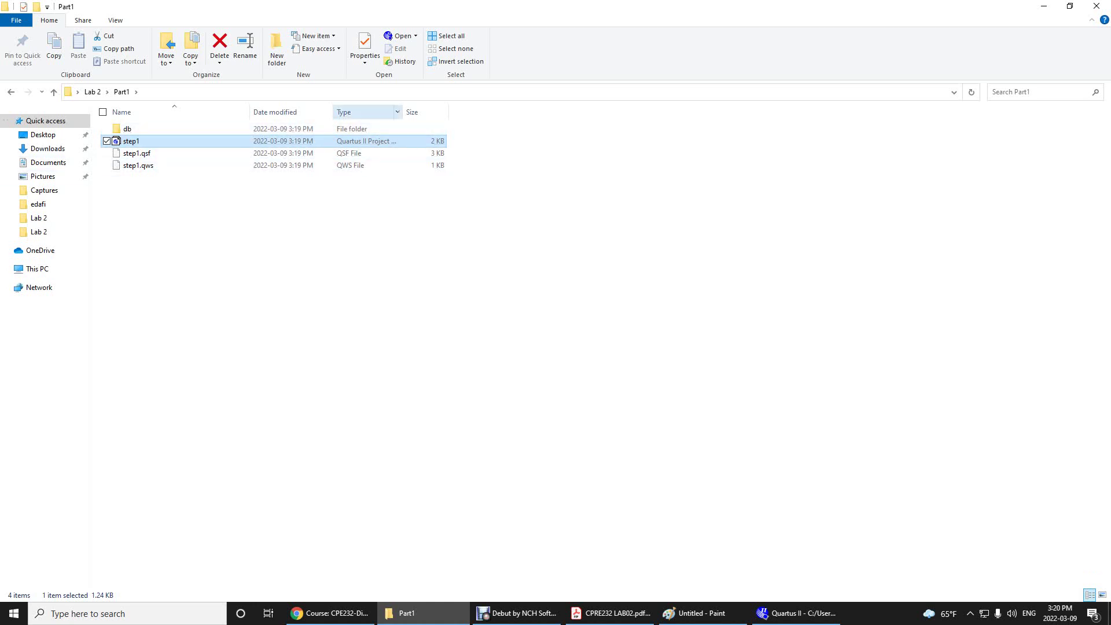
drag(402, 111, 578, 112)
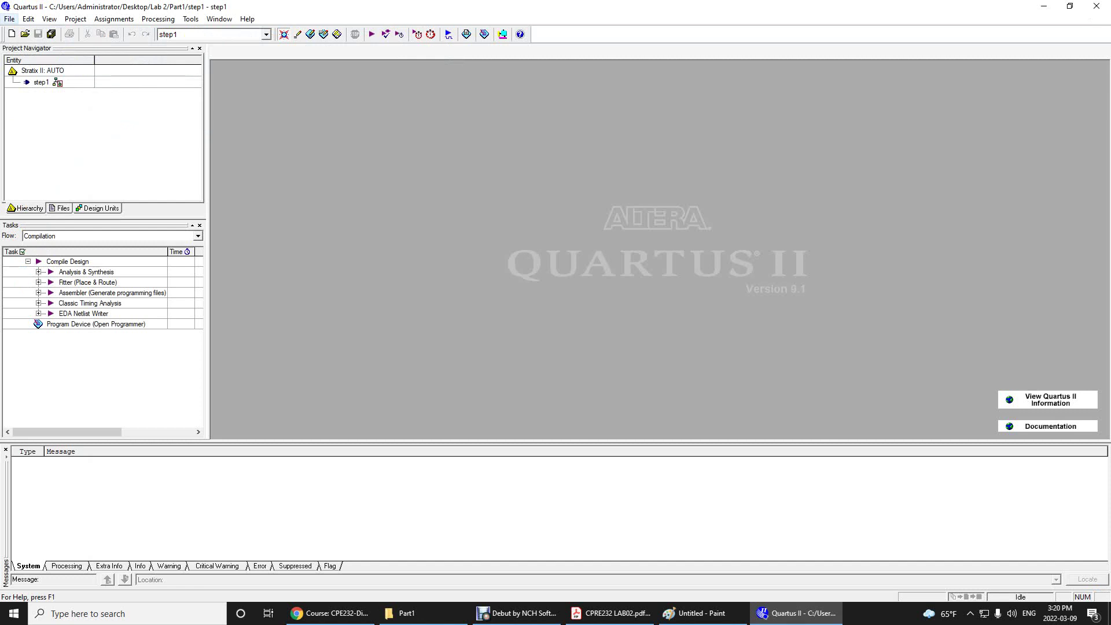
Create a new Block Diagram/Schematic File in the step1 project
click(9, 19)
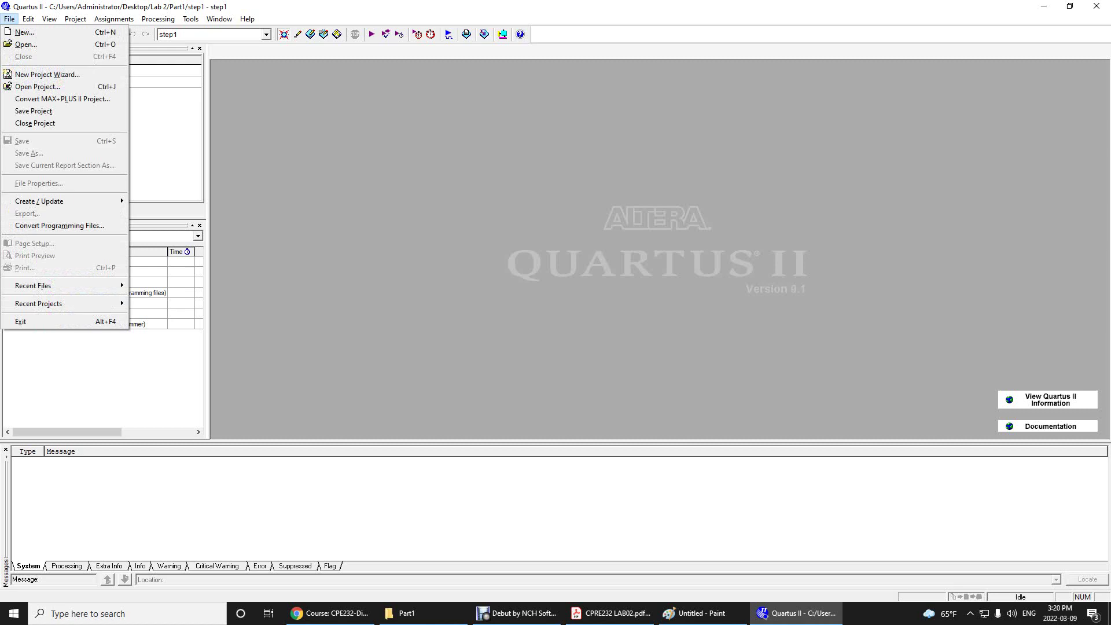
key(Down)
key(Down)
key(Down)
key(Down)
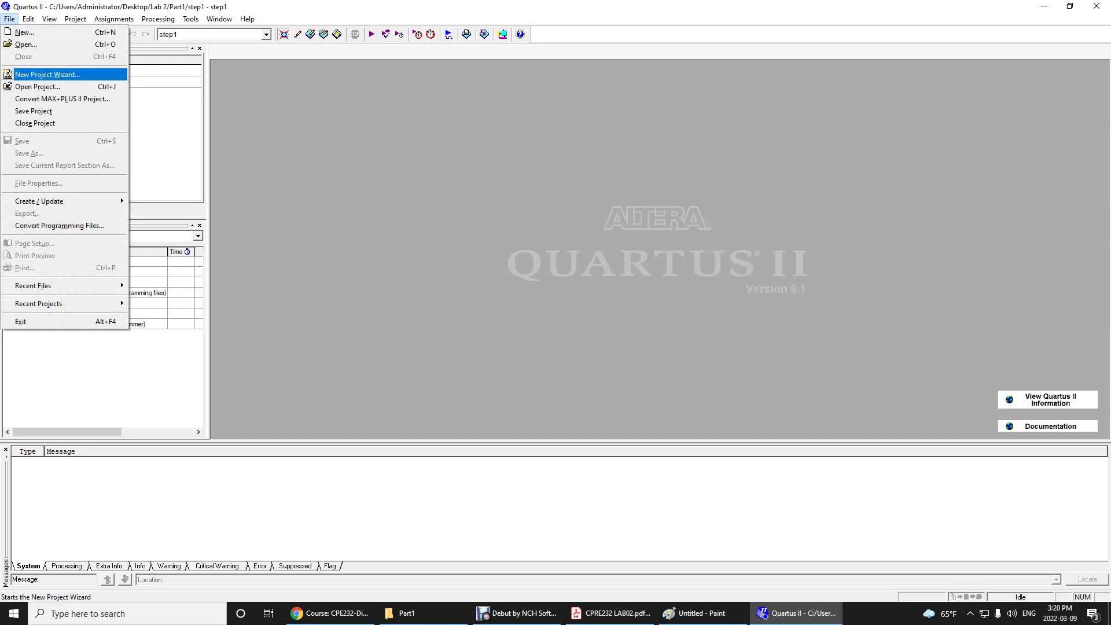
key(Up)
key(Up)
key(Up)
key(Return)
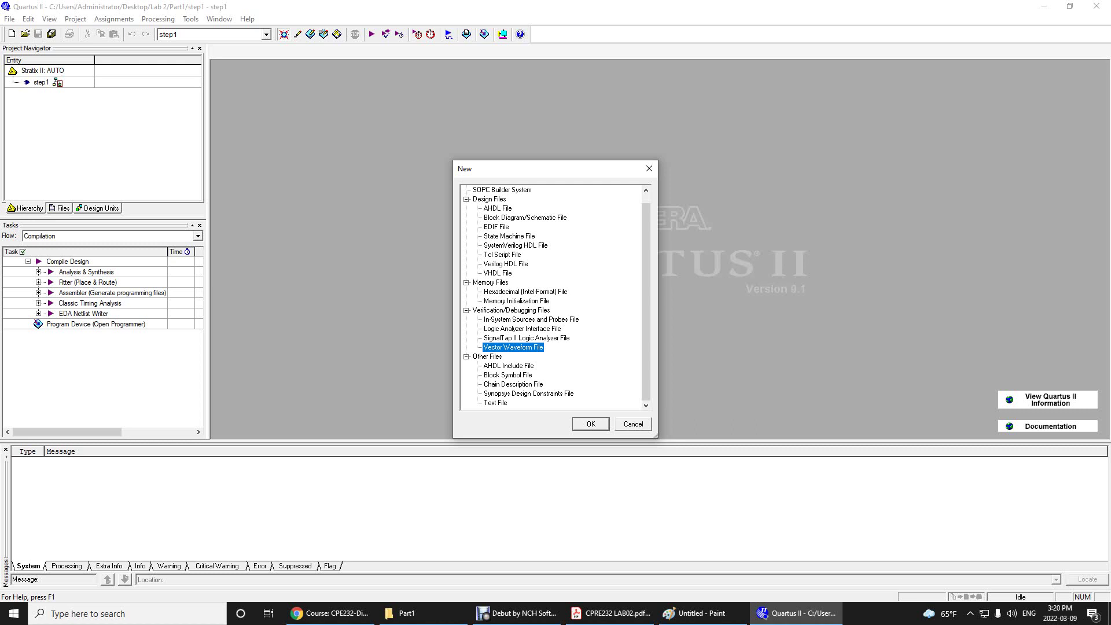
click(525, 217)
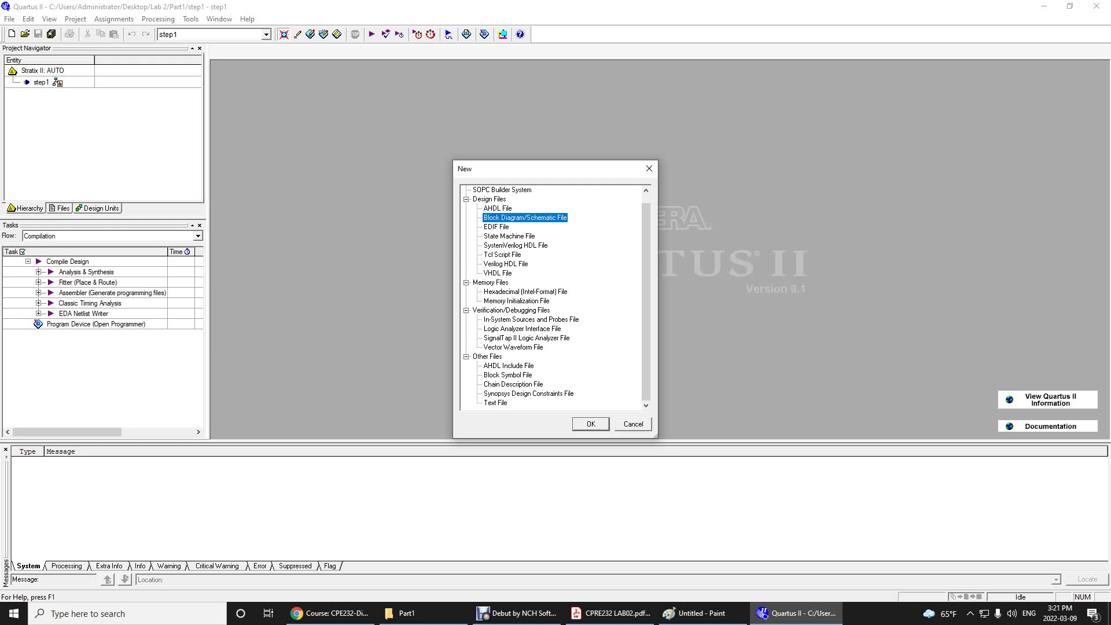
click(516, 613)
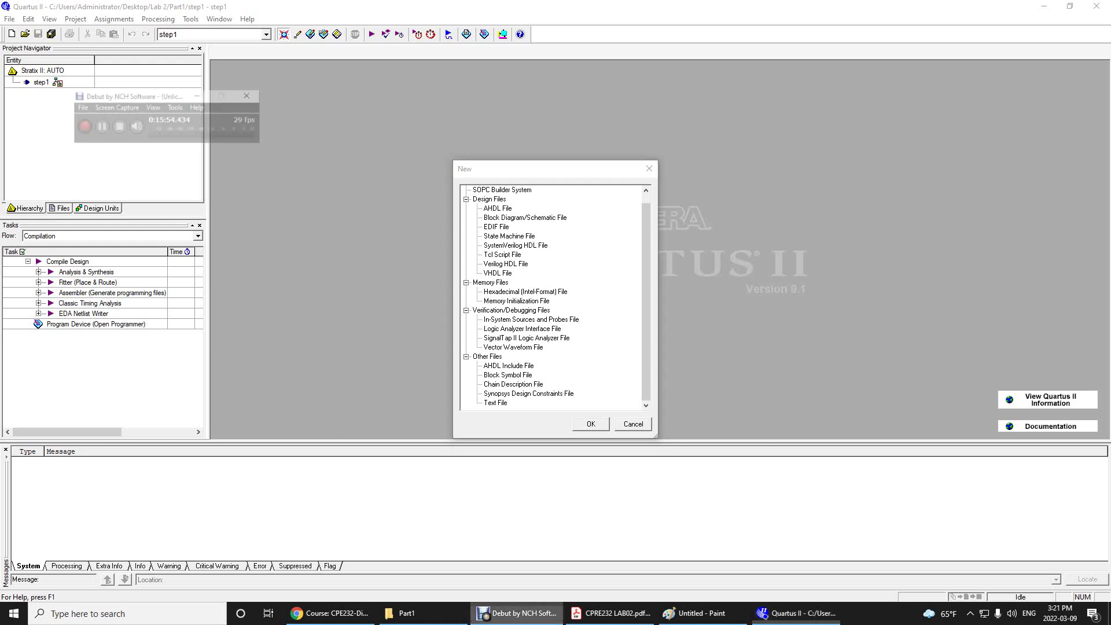
click(29, 38)
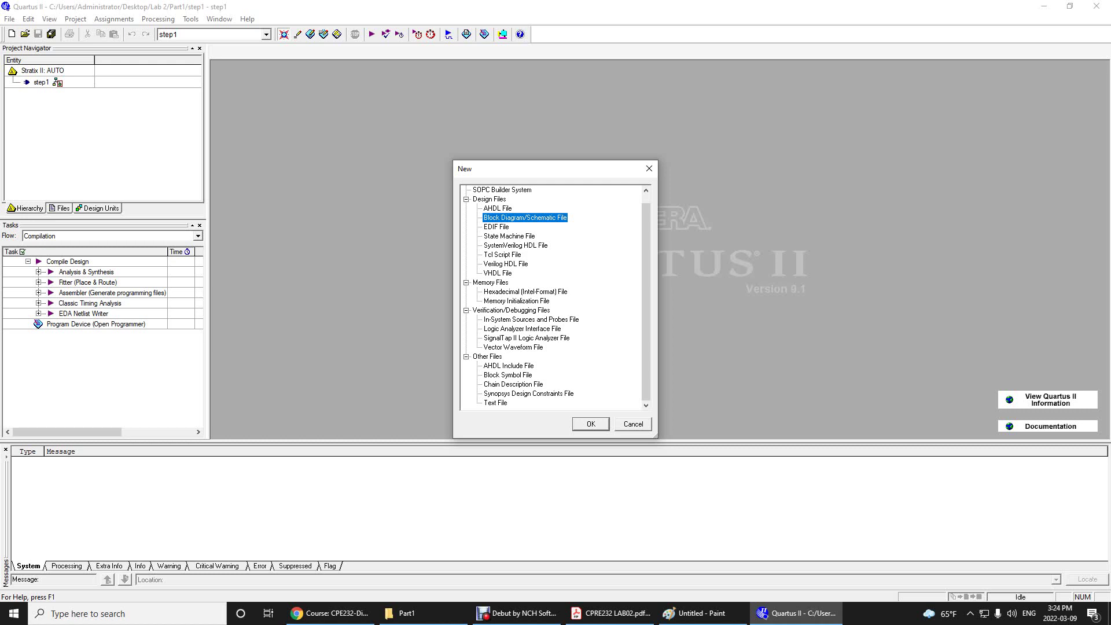
click(591, 424)
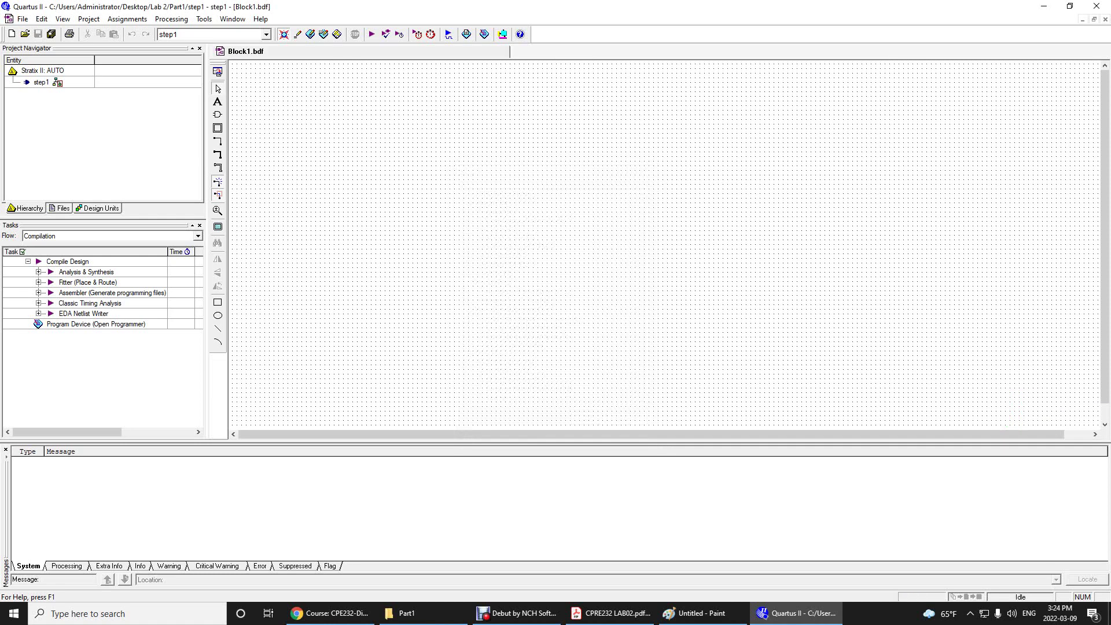
click(60, 209)
click(41, 82)
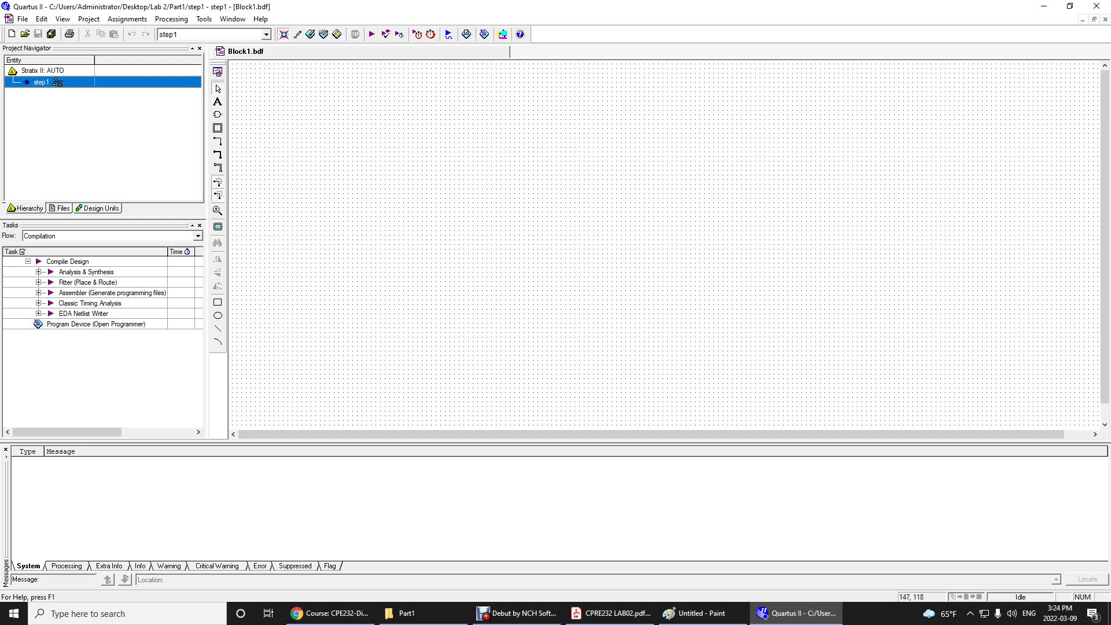
drag(319, 137, 451, 233)
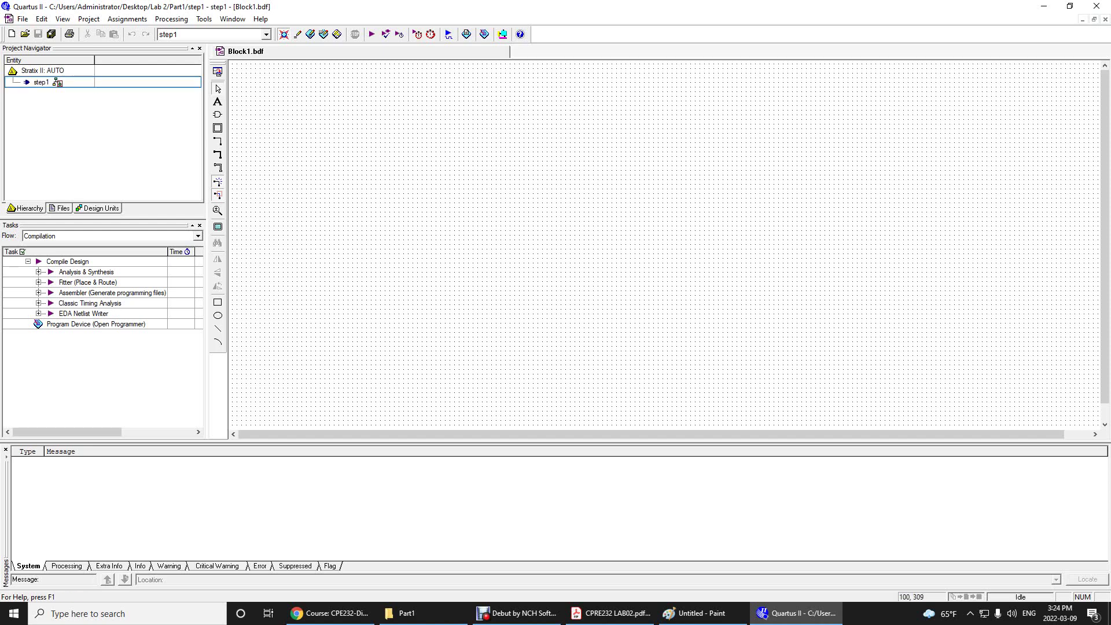
In Paint, circle the sketched AND and OR gates and mark inputs A, B, C in yellow, and box output F in dark red
click(694, 613)
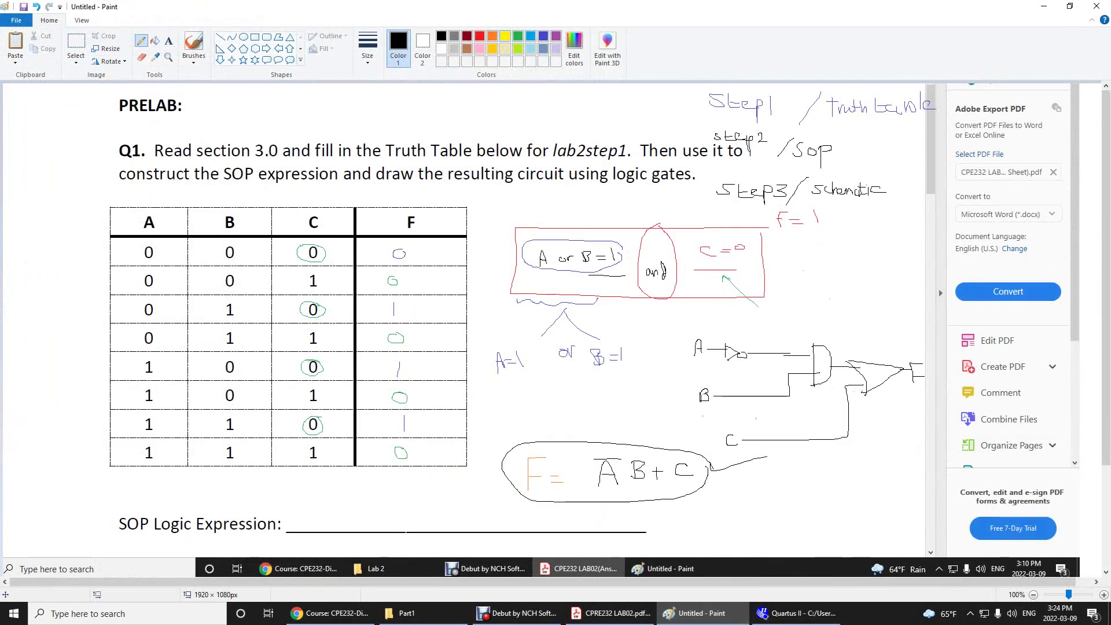
click(505, 36)
drag(836, 338, 829, 382)
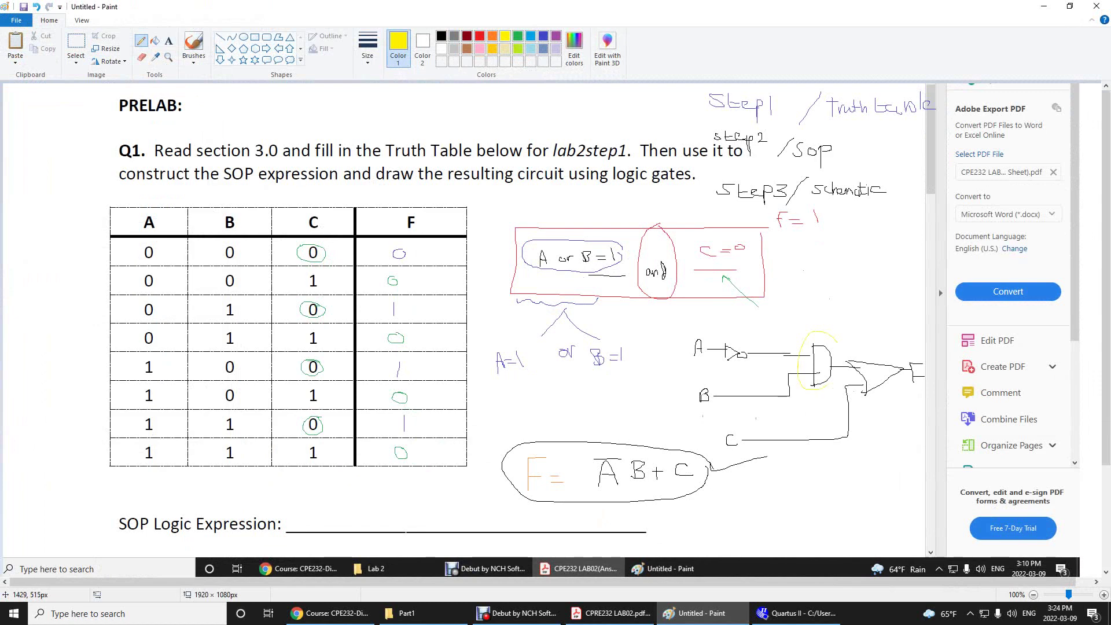
mouse_move(868, 347)
mouse_down()
mouse_move(849, 400)
mouse_move(885, 357)
mouse_up()
drag(659, 351, 695, 348)
mouse_move(669, 383)
mouse_down()
mouse_move(676, 398)
mouse_move(708, 387)
mouse_up()
drag(693, 429, 757, 428)
click(467, 36)
drag(920, 346, 899, 396)
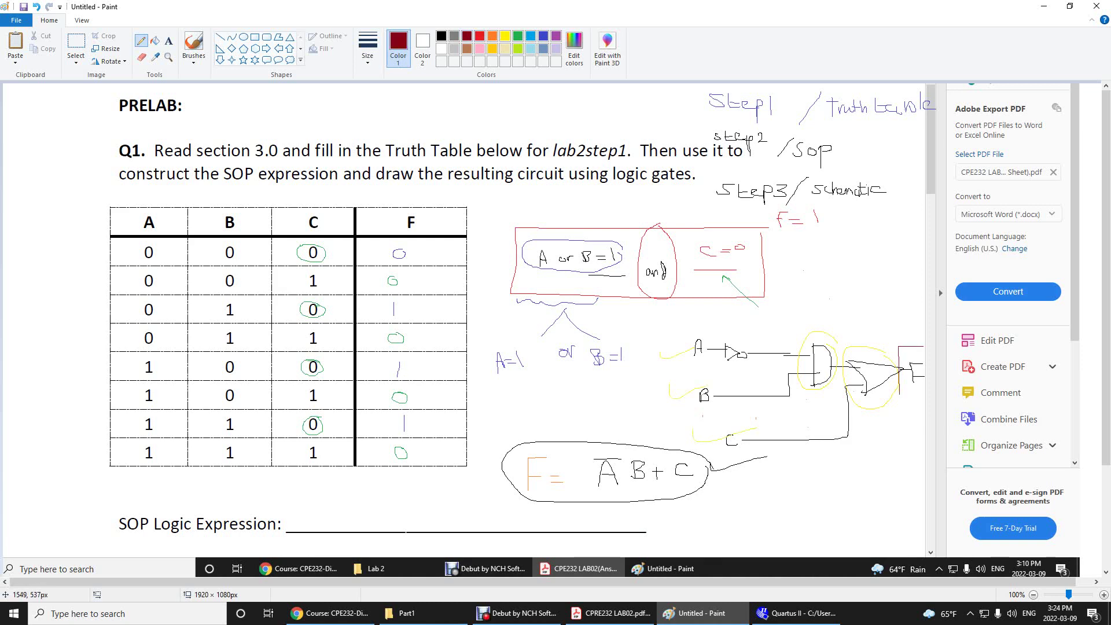
Switch back to Quartus II and place a two-input AND gate (and2) in the upper part of the schematic
click(798, 613)
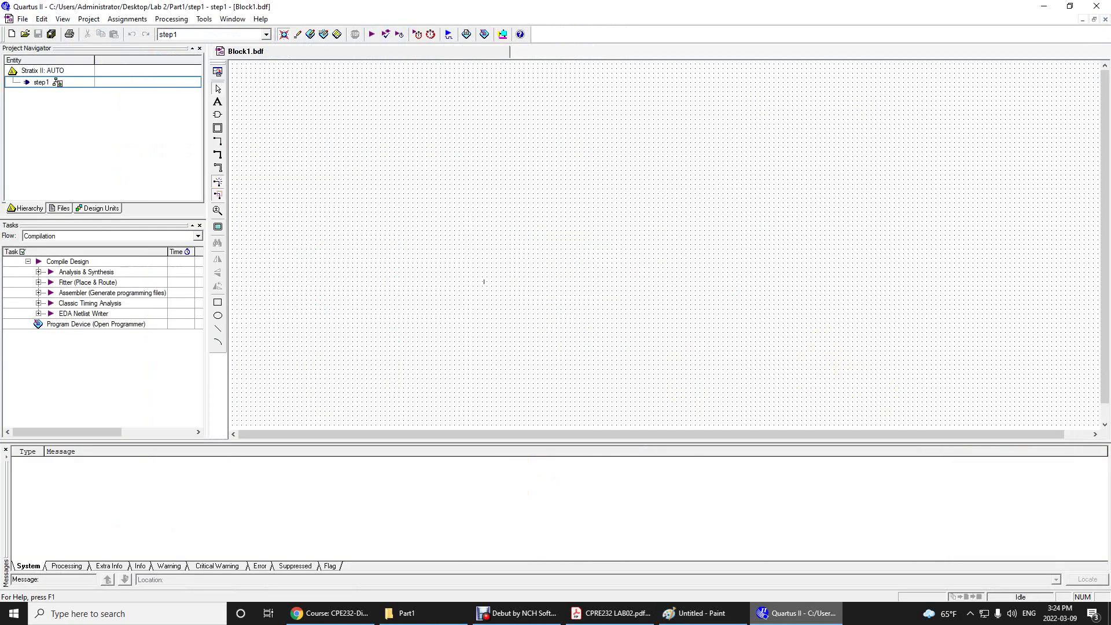
key(alt+Tab)
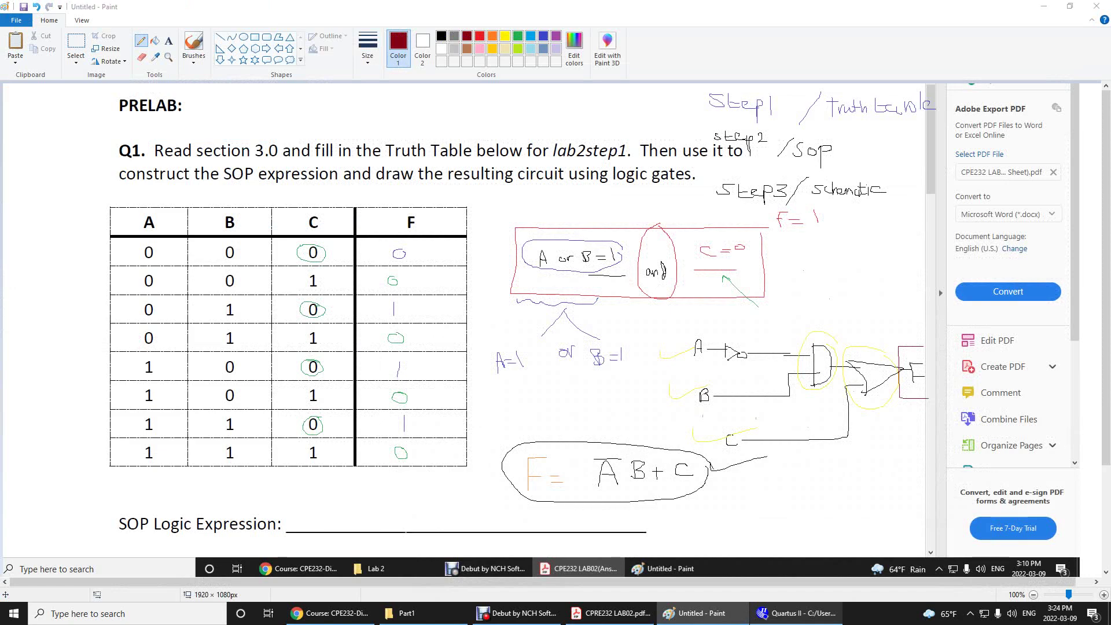
key(alt+Tab)
double_click(403, 145)
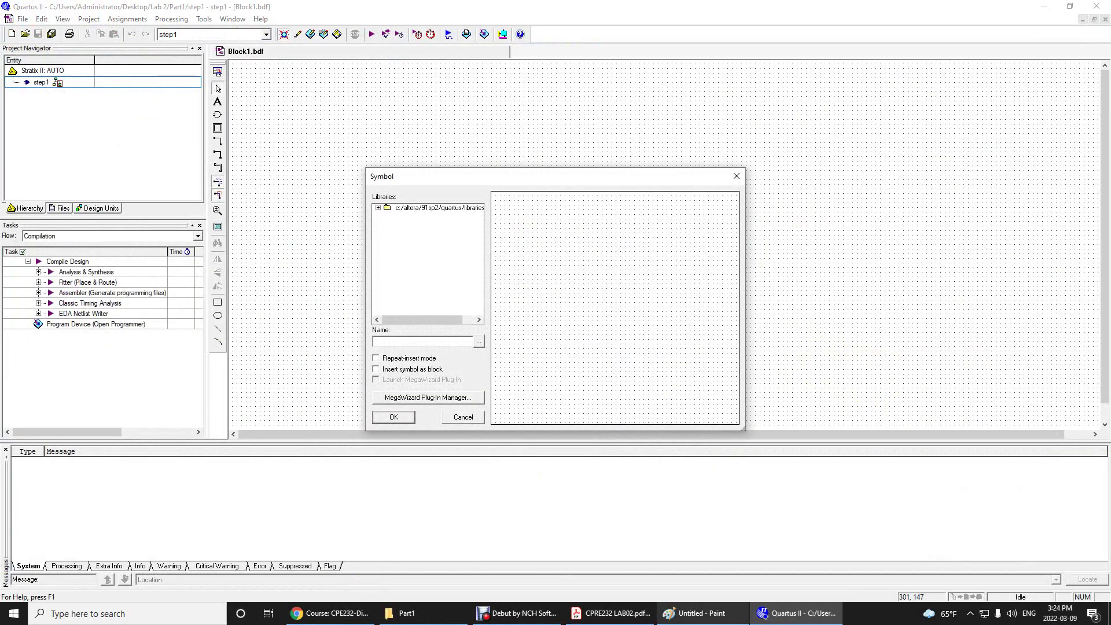
key(alt+Tab)
key(alt+Tab)
text(an)
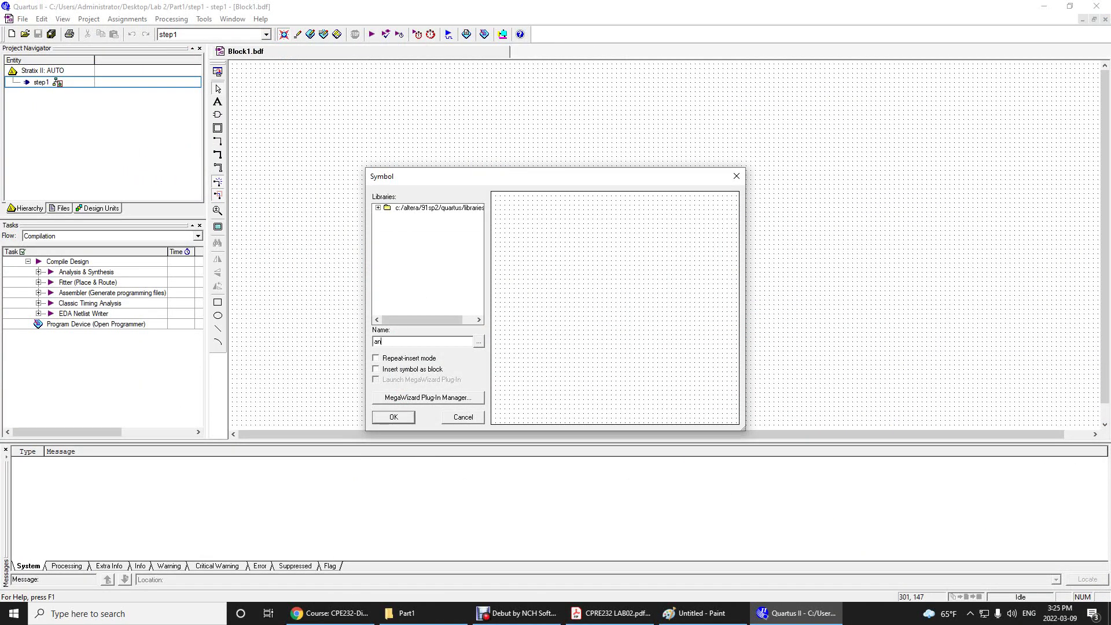
text(d2)
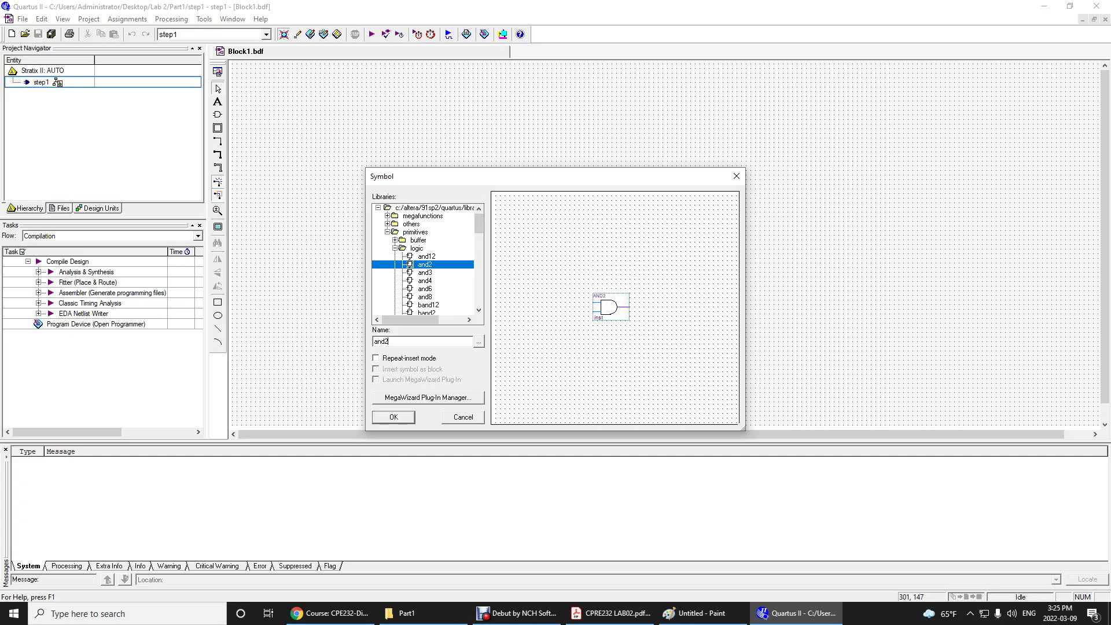
key(Return)
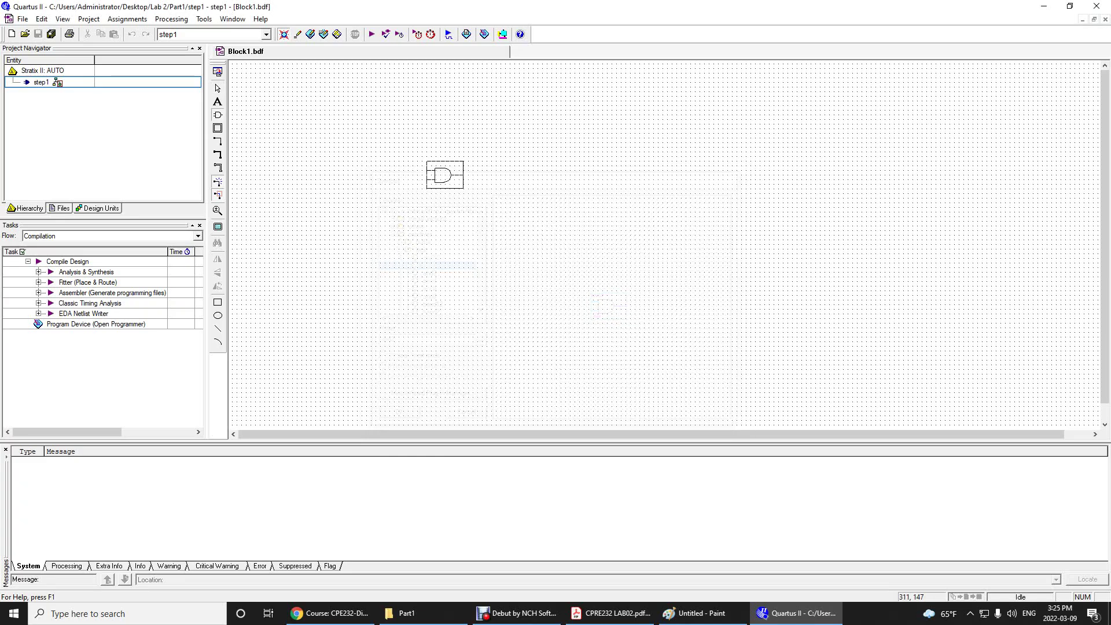
click(505, 175)
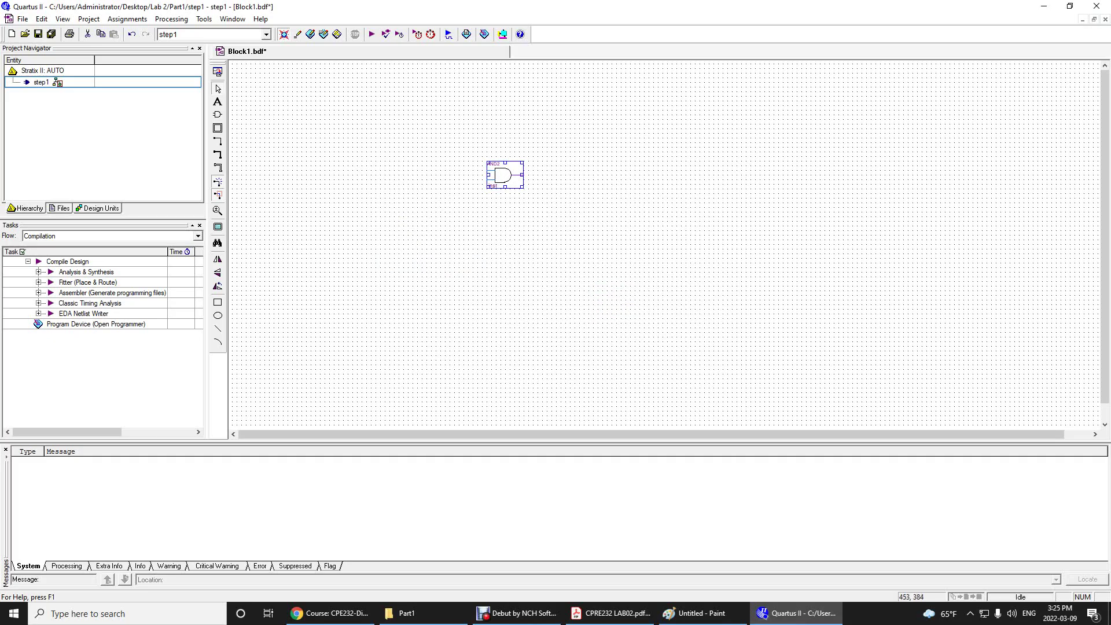
Consult the circuit sketch in Paint and place a NOT gate (not) to the left of the AND gate in the Quartus II schematic
click(701, 614)
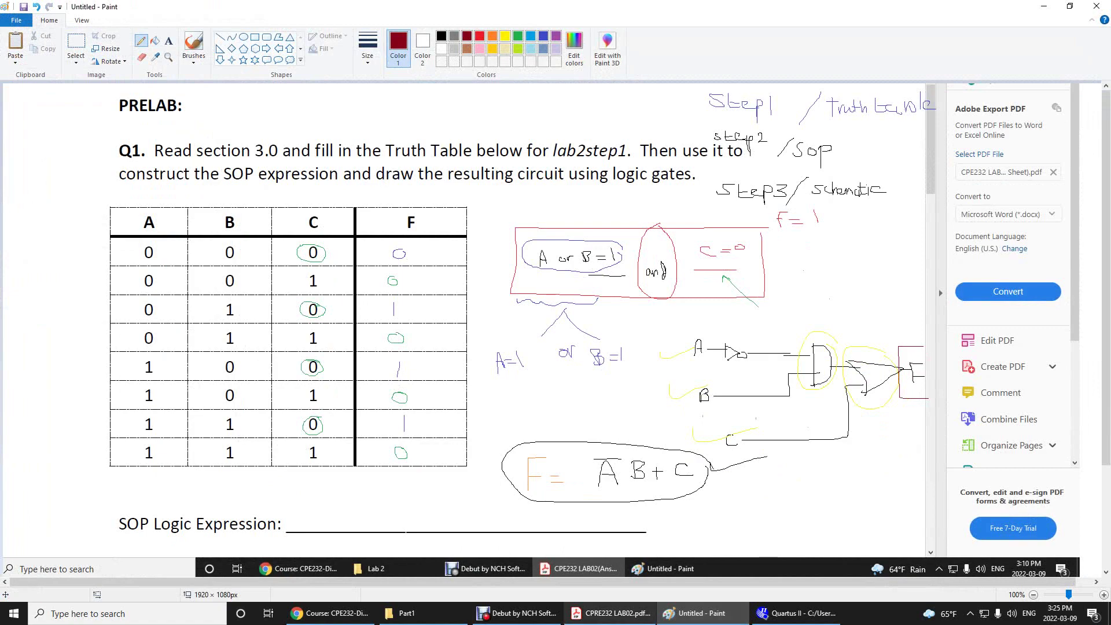
key(alt+Tab)
double_click(384, 145)
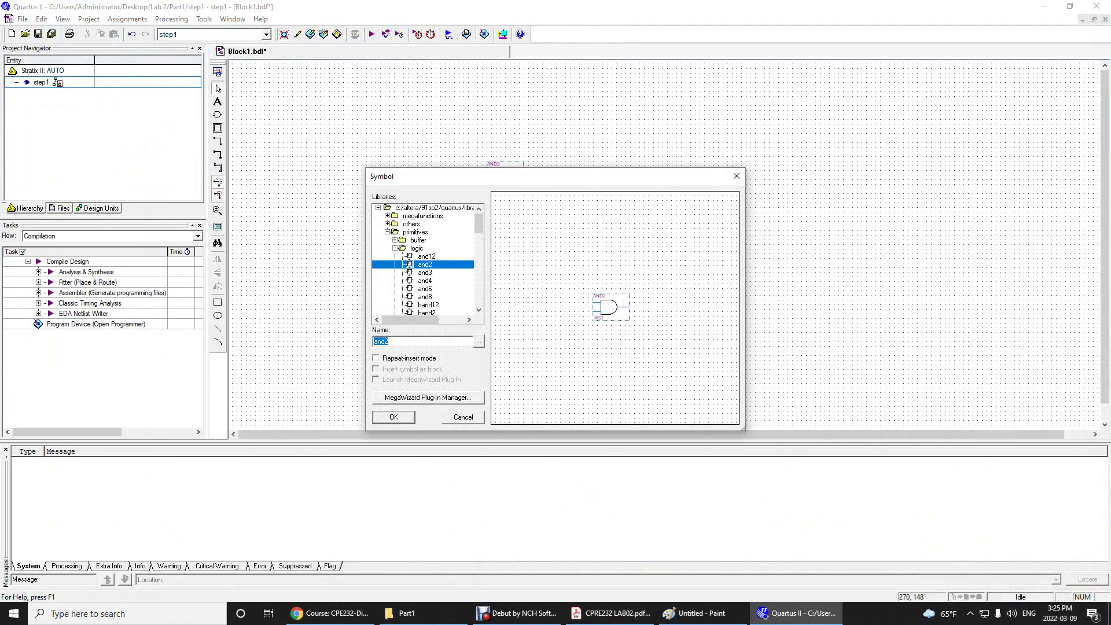
text(not)
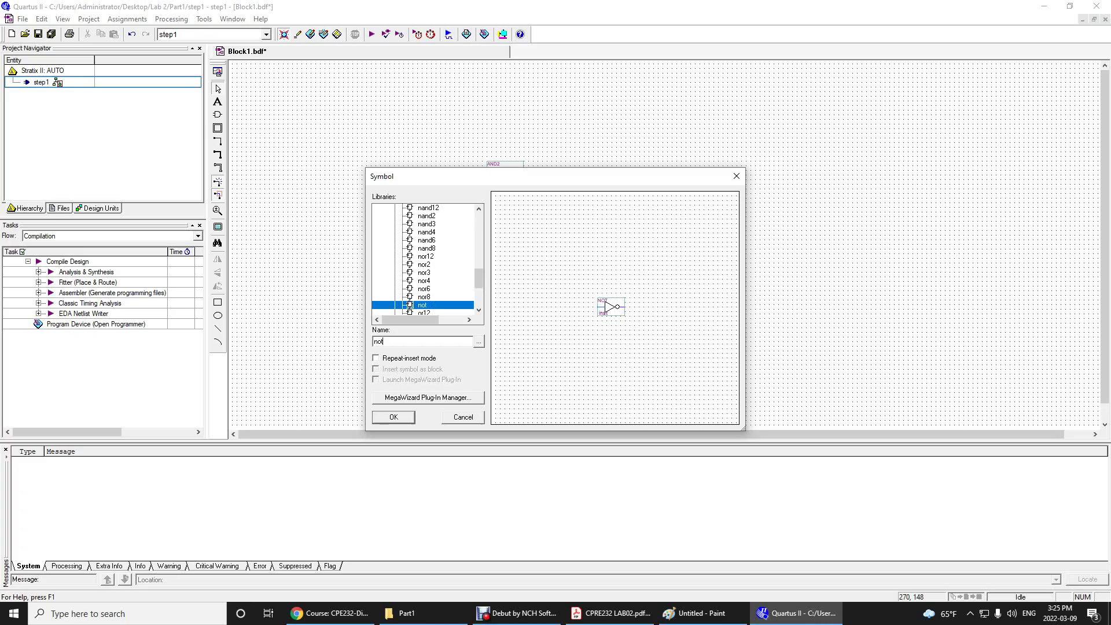
click(394, 417)
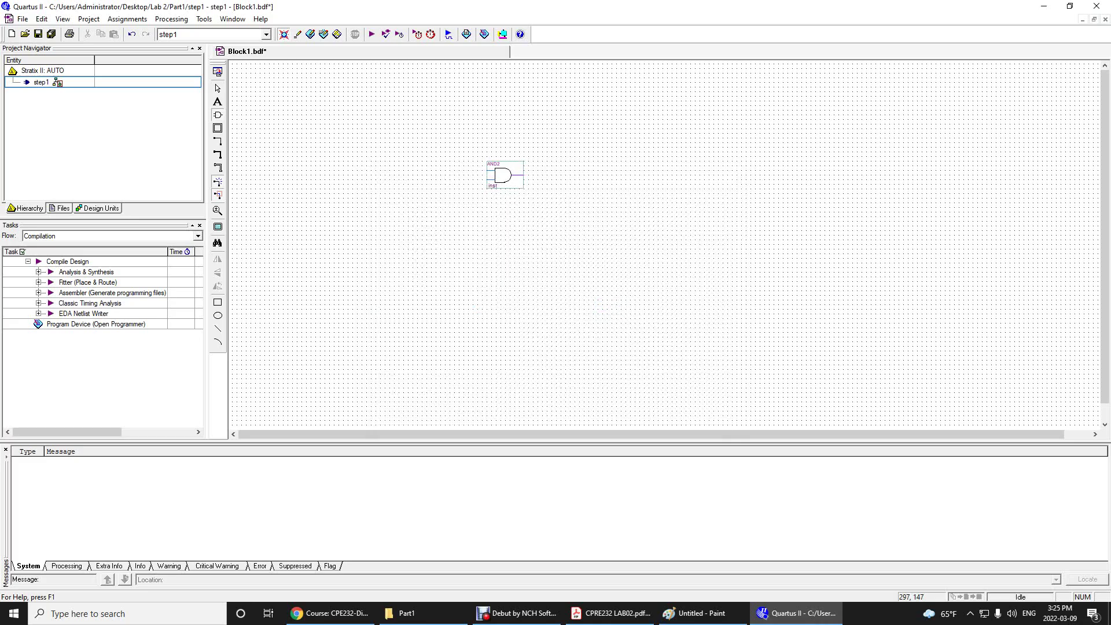
click(431, 170)
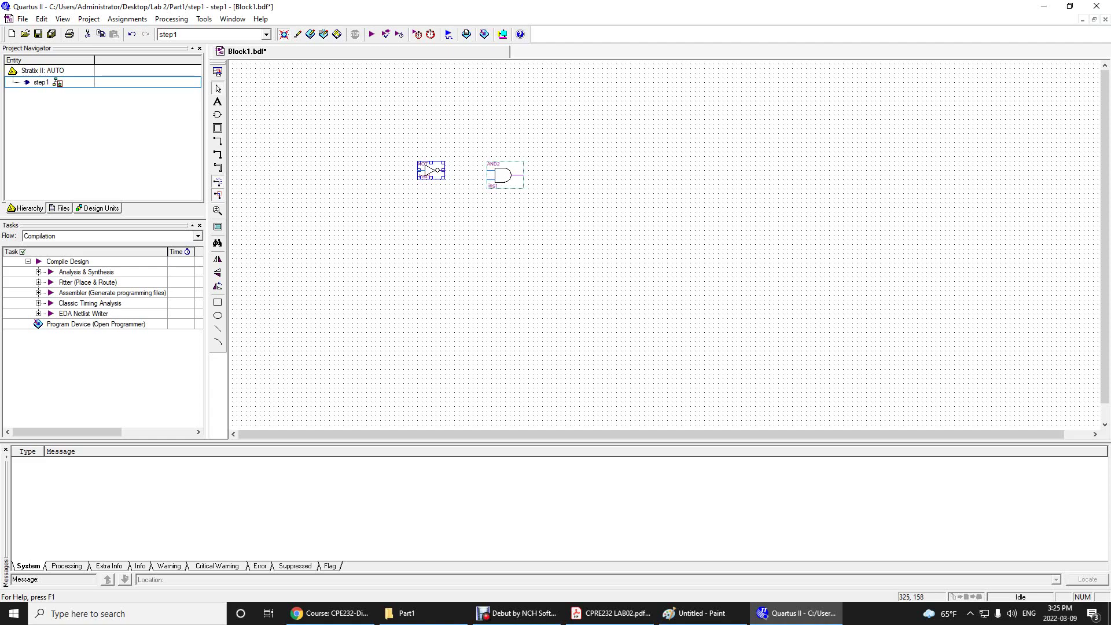
Consult the Paint sketch again and place a two-input OR gate (or2) below and to the right of the AND gate in Quartus II
click(695, 612)
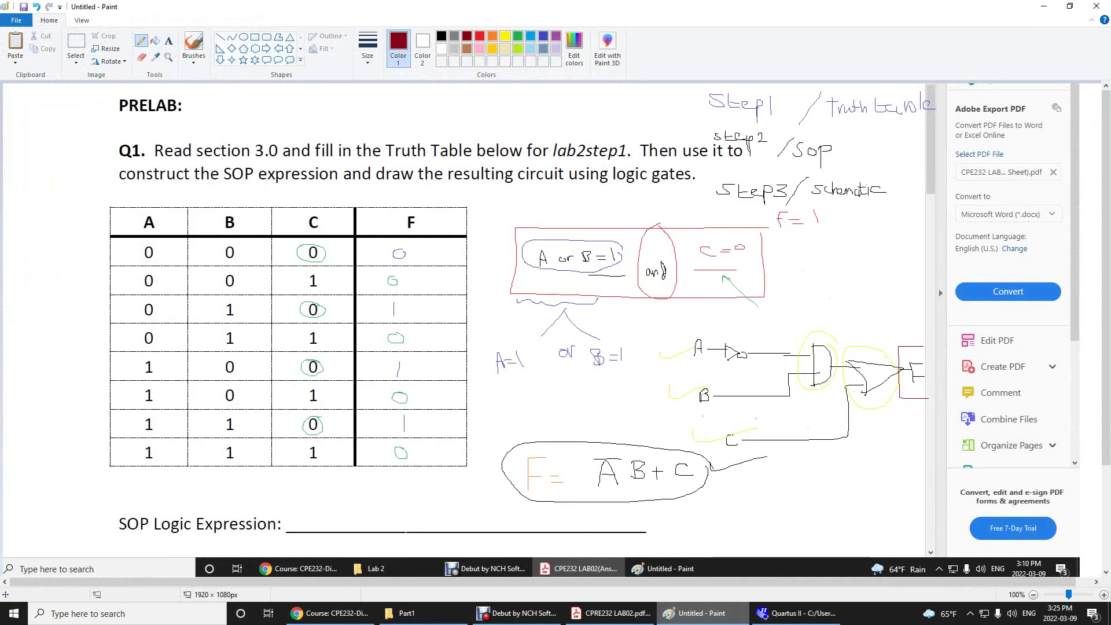
click(799, 613)
double_click(425, 166)
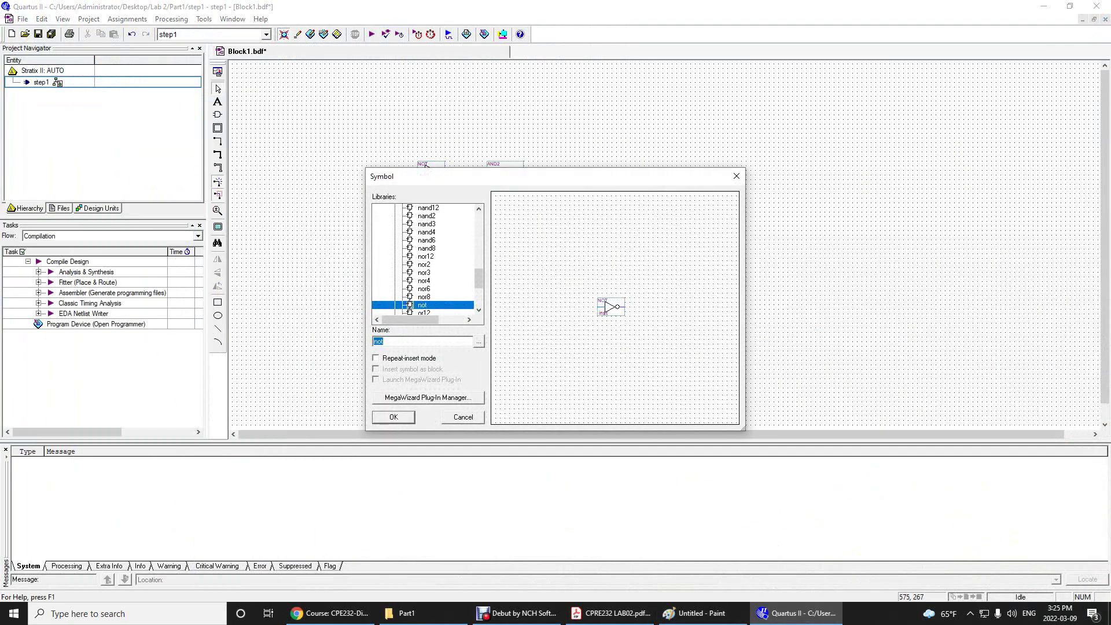
text(or2)
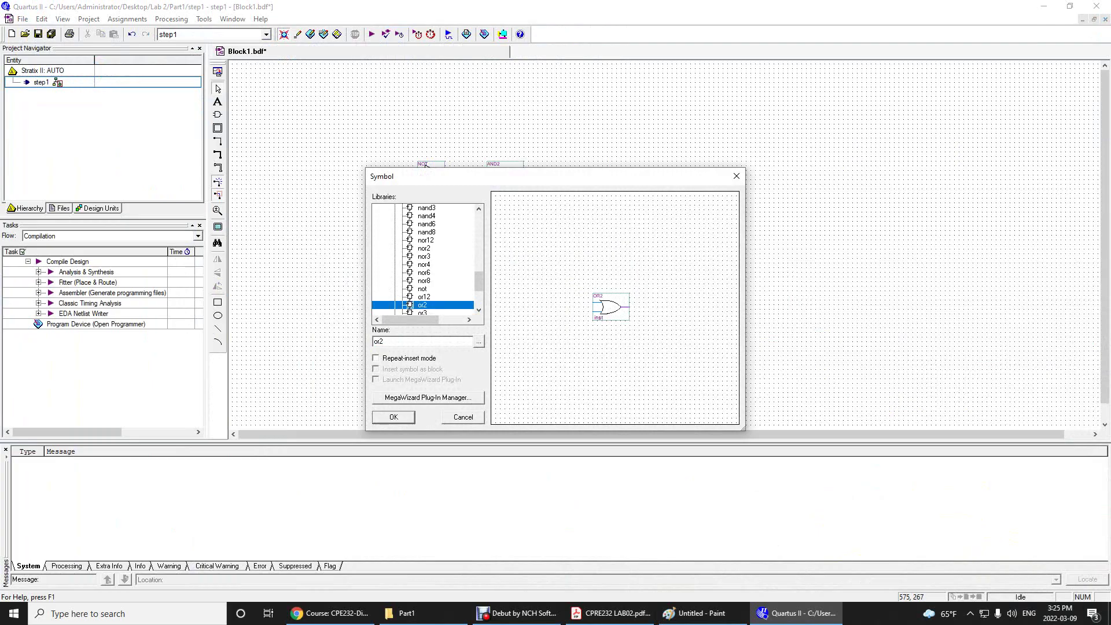
key(Return)
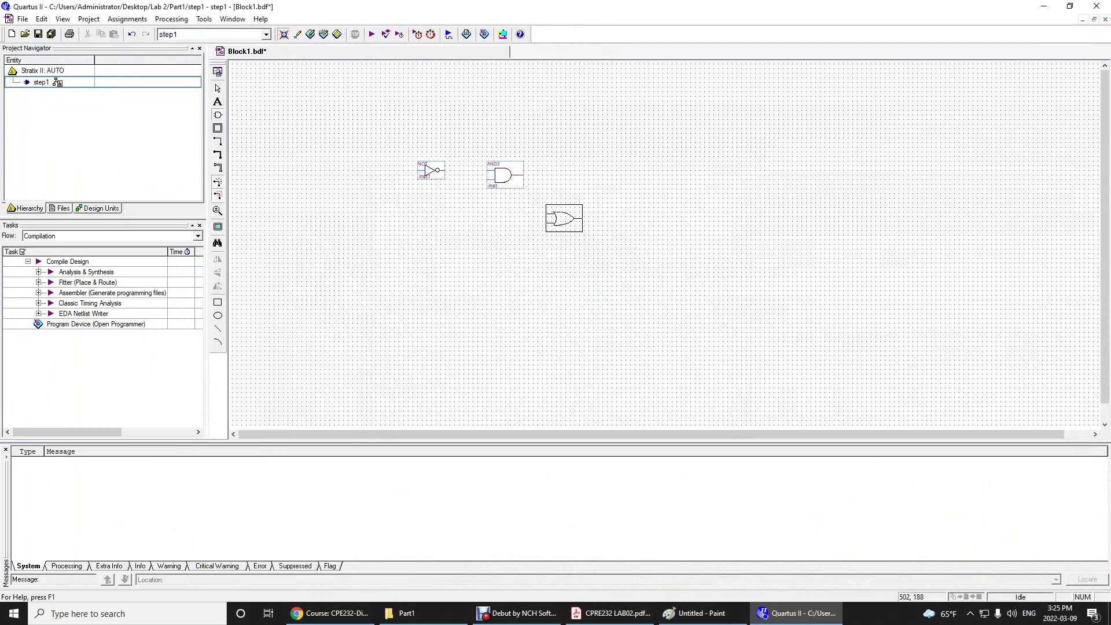
click(556, 202)
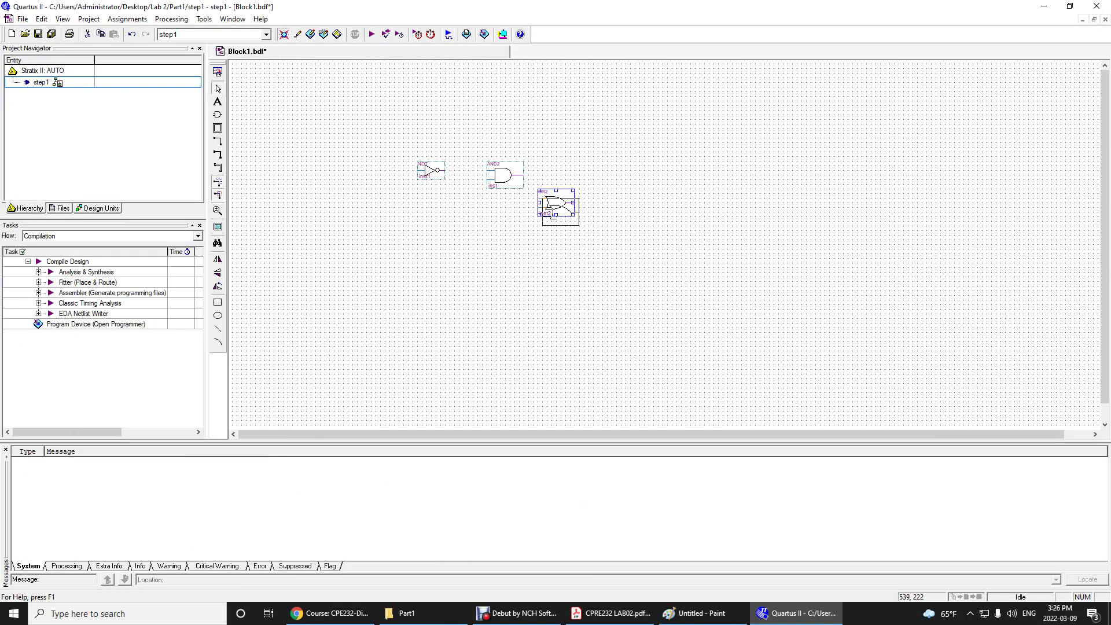
drag(559, 212, 559, 213)
click(603, 174)
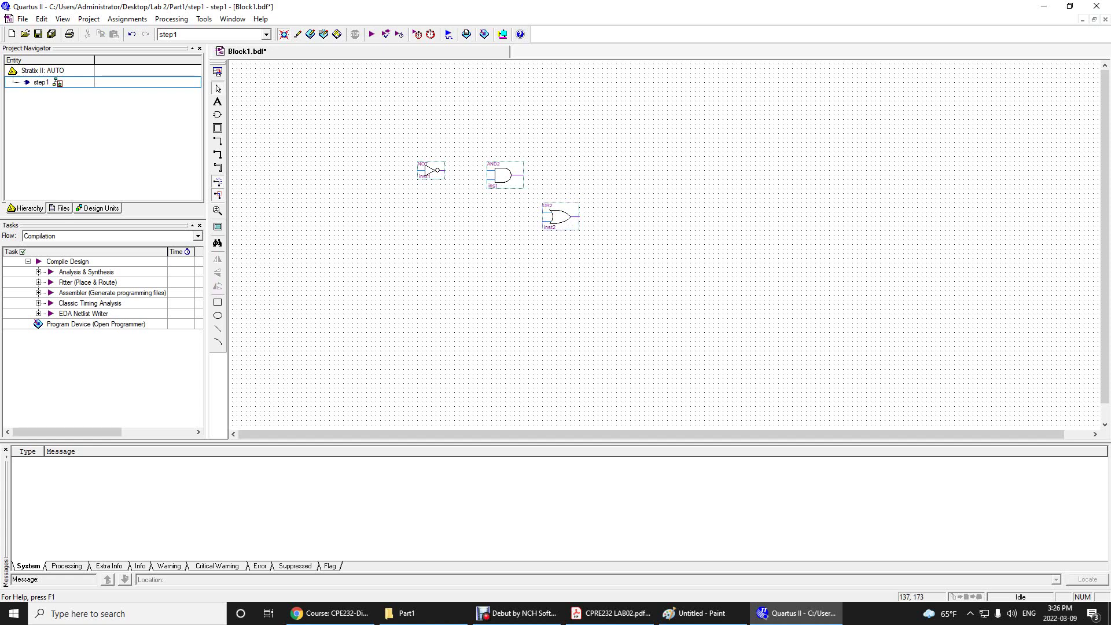
double_click(423, 164)
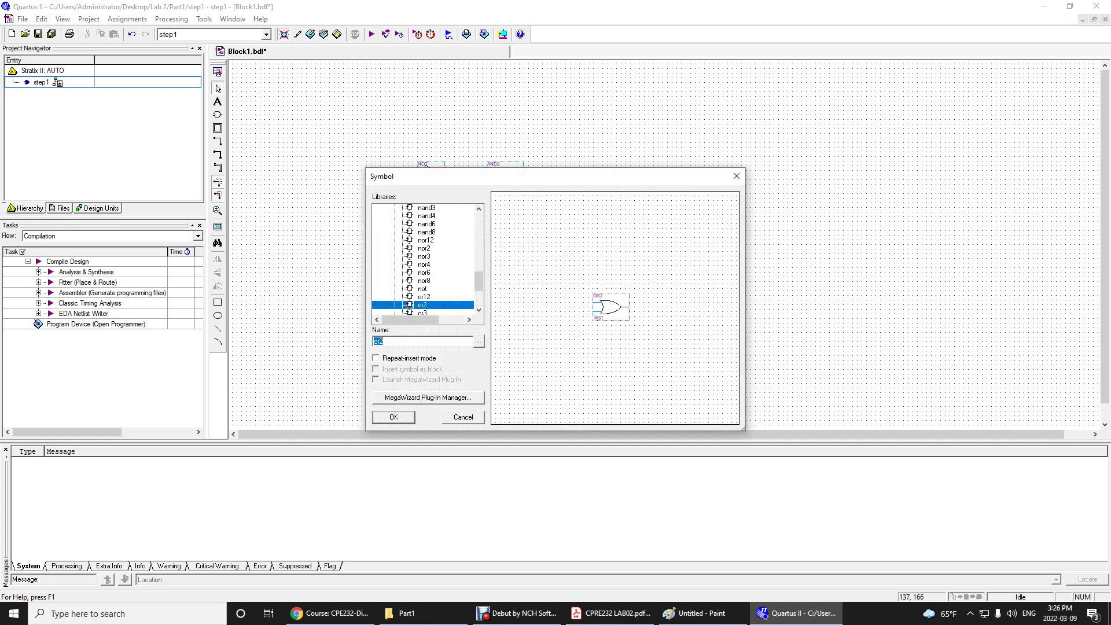
click(463, 417)
click(217, 115)
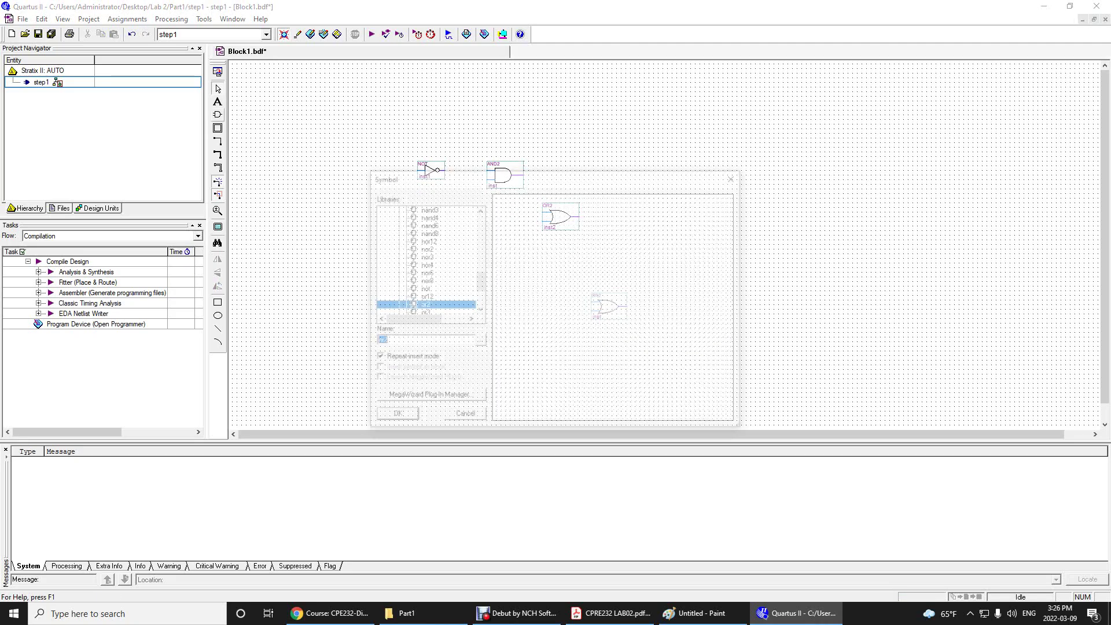
click(463, 417)
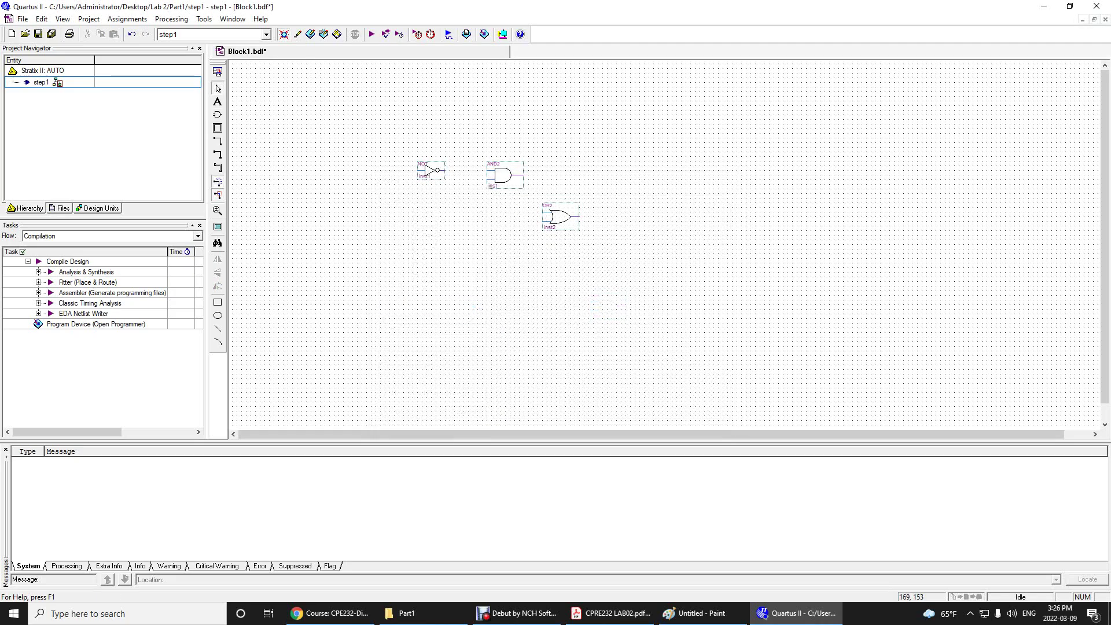
Place an input pin (input) to the left of the NOT gate in the schematic
double_click(326, 148)
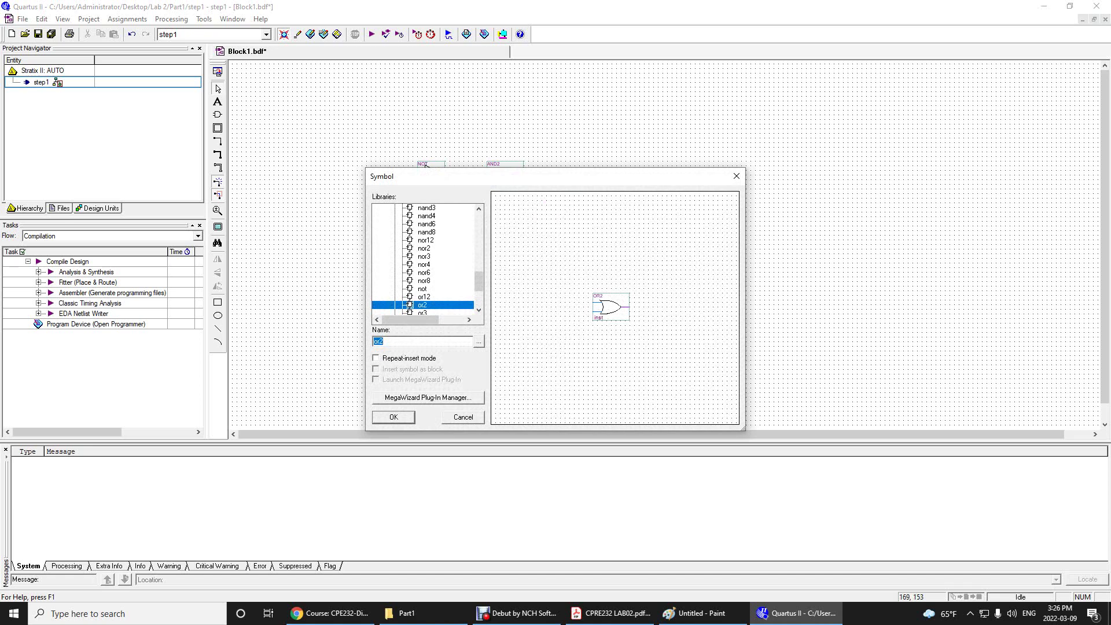
text(input)
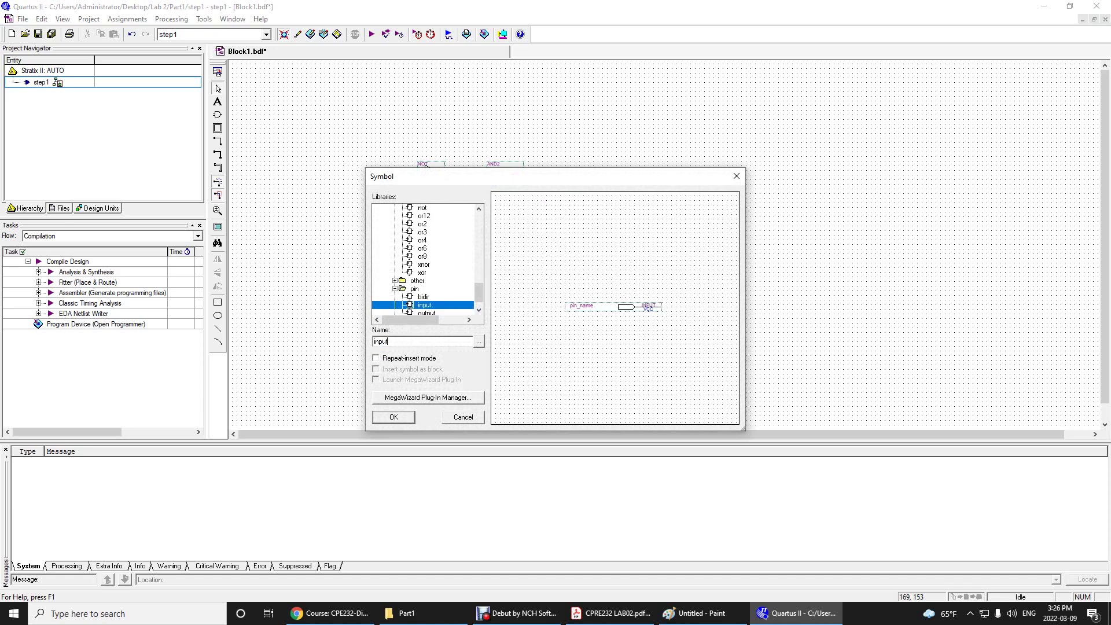
scroll(423, 259, up, 17)
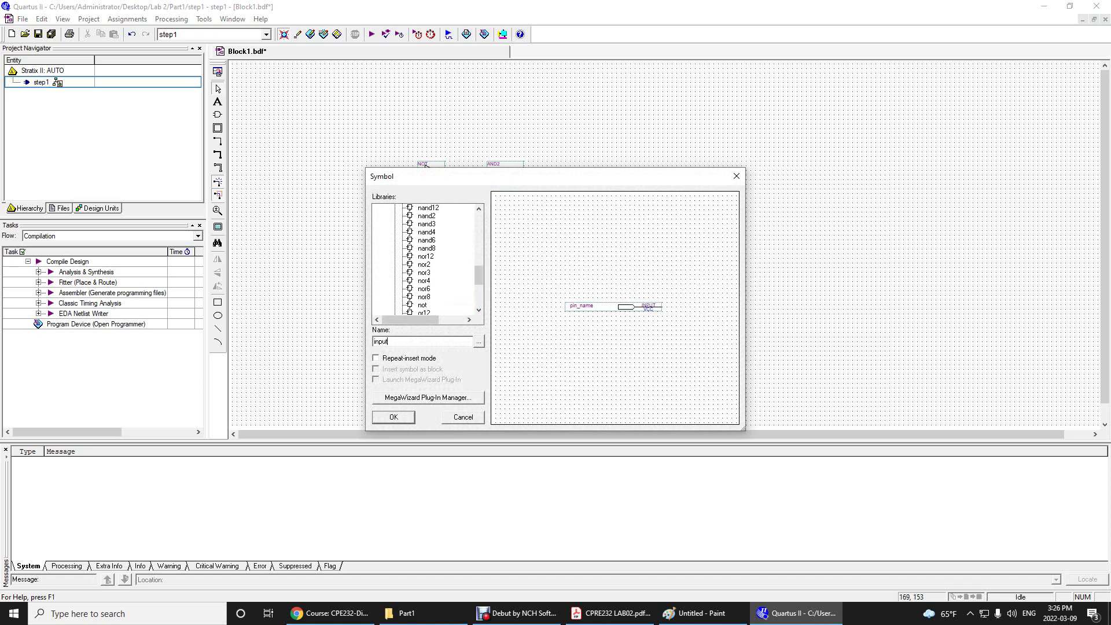
scroll(423, 259, down, 3)
scroll(424, 164, up, 5)
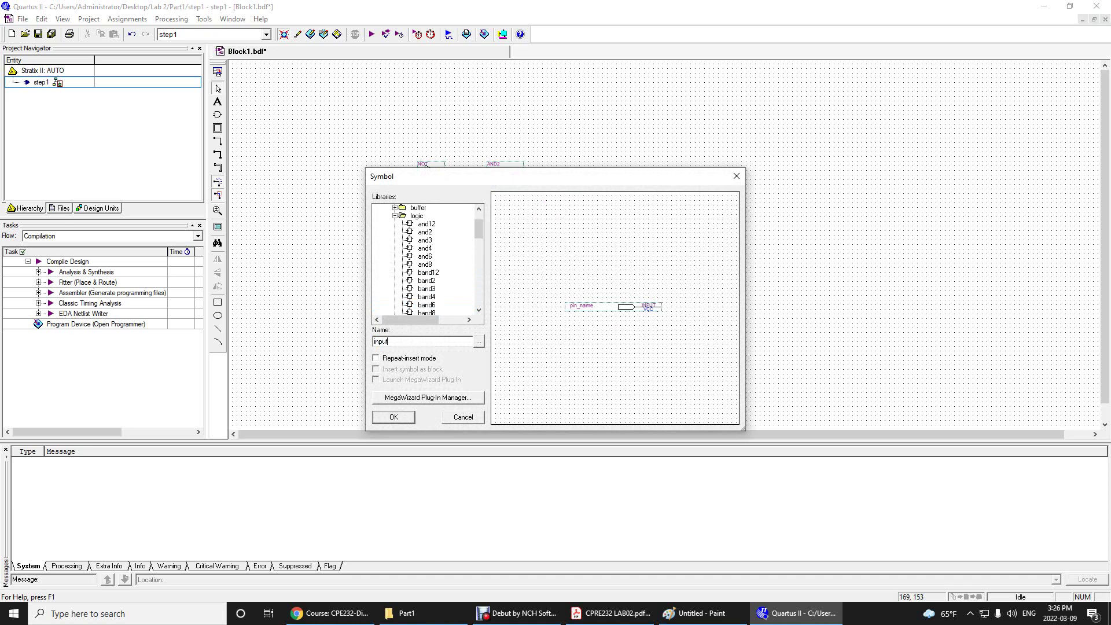
scroll(424, 165, down, 12)
scroll(424, 164, down, 7)
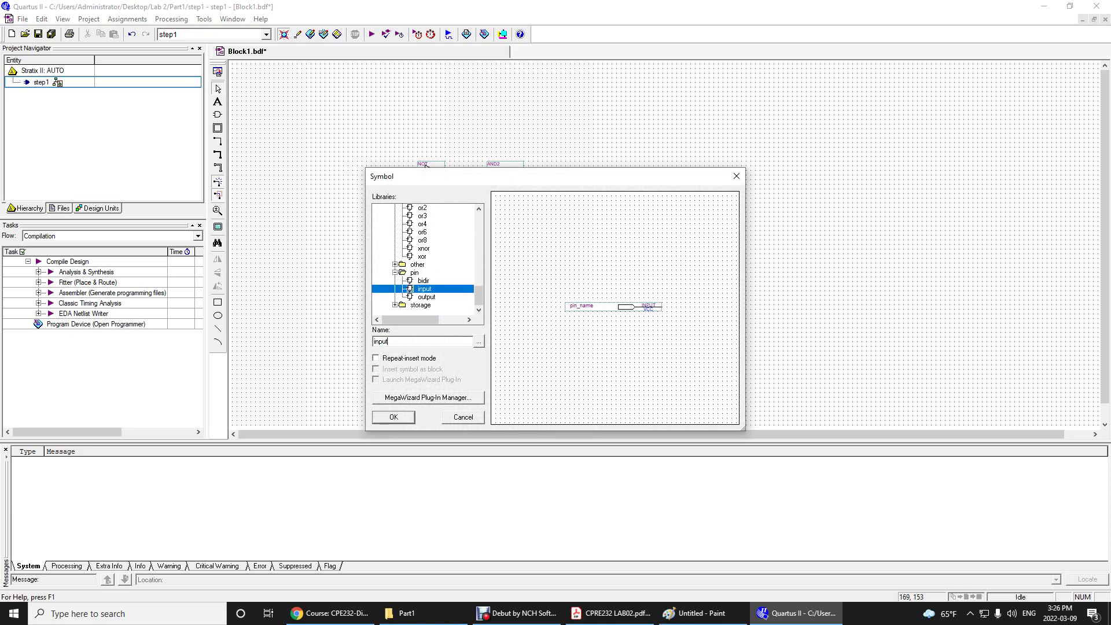
click(394, 417)
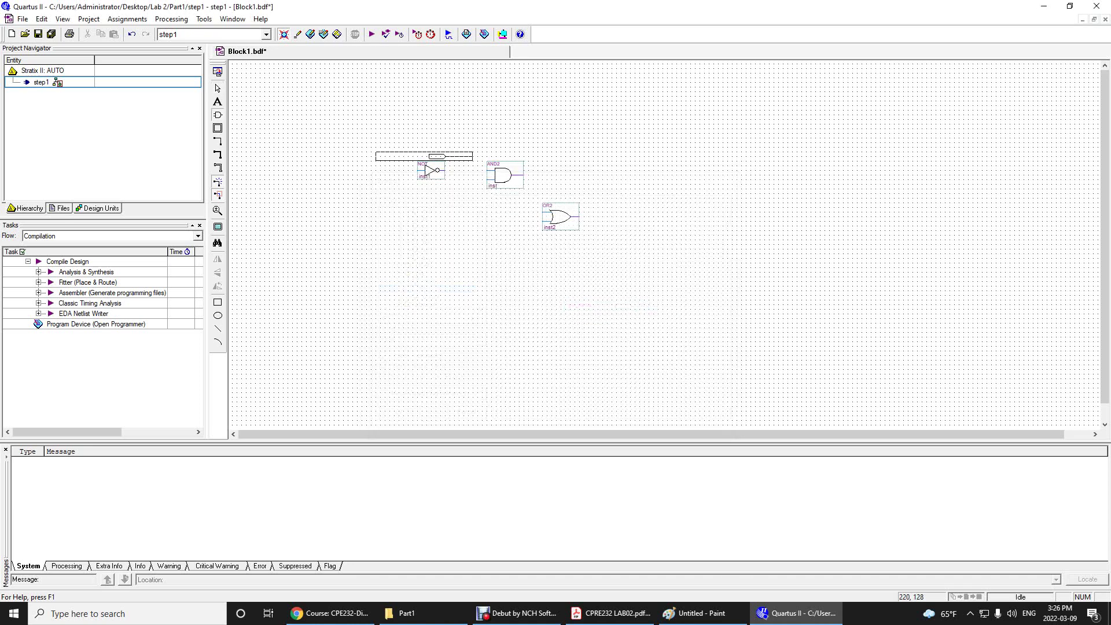
click(289, 167)
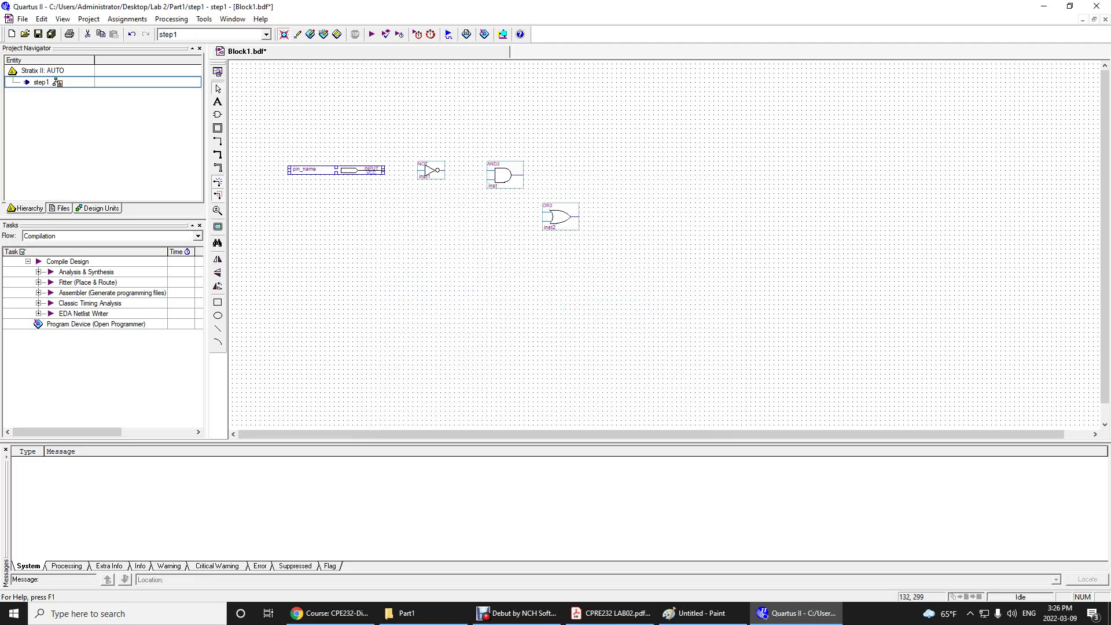
click(322, 253)
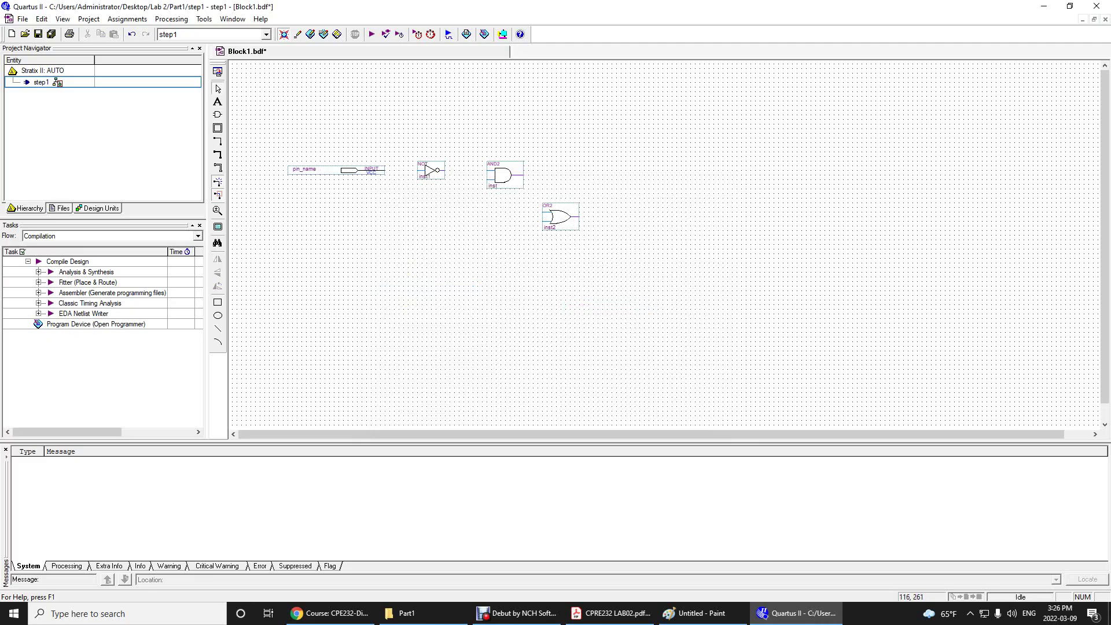
Place two more input pins (input) in a column below the first one
click(796, 613)
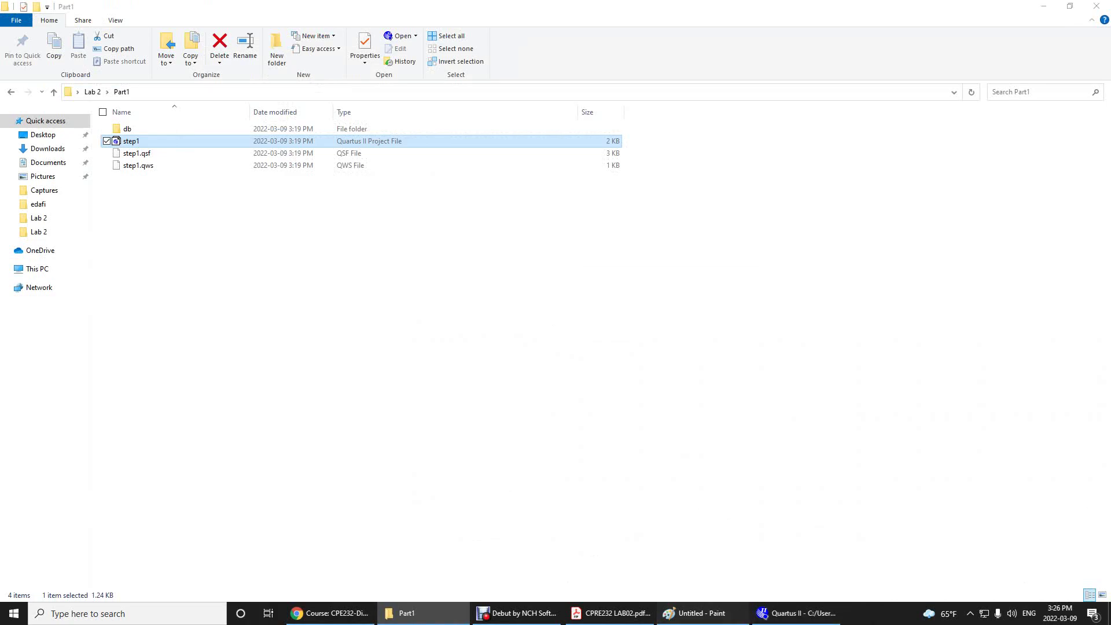
click(702, 613)
click(702, 614)
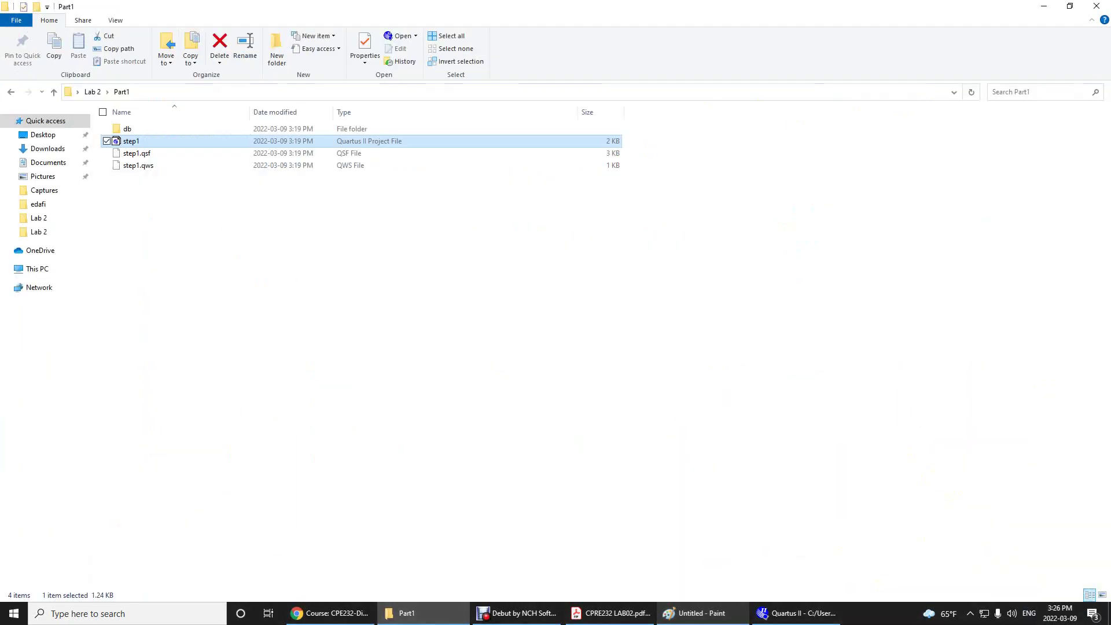
key(alt+Tab)
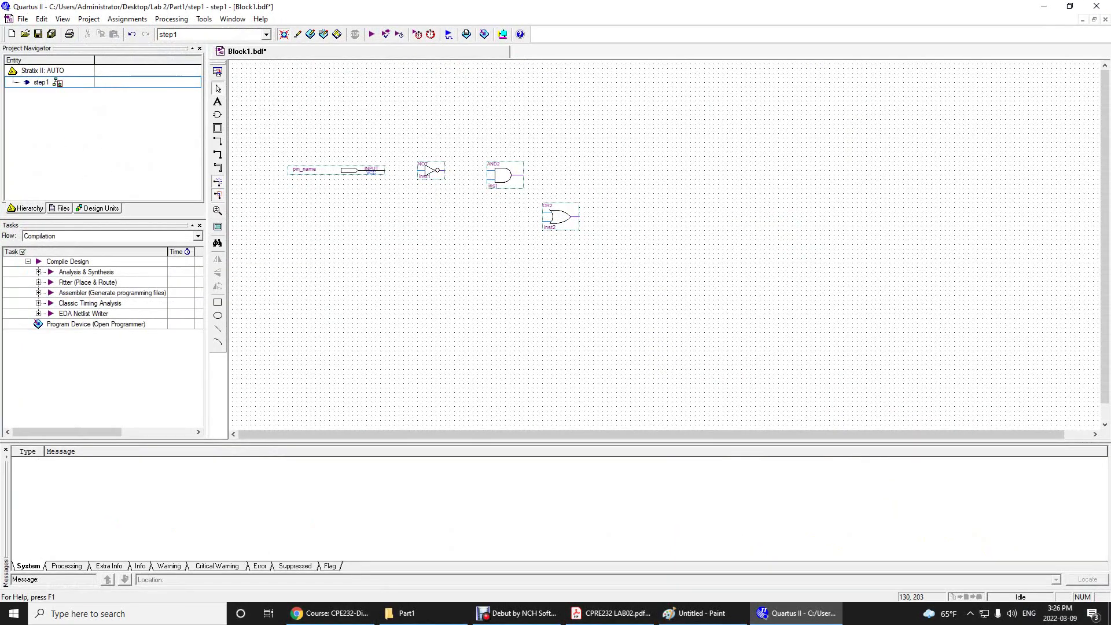
key(Return)
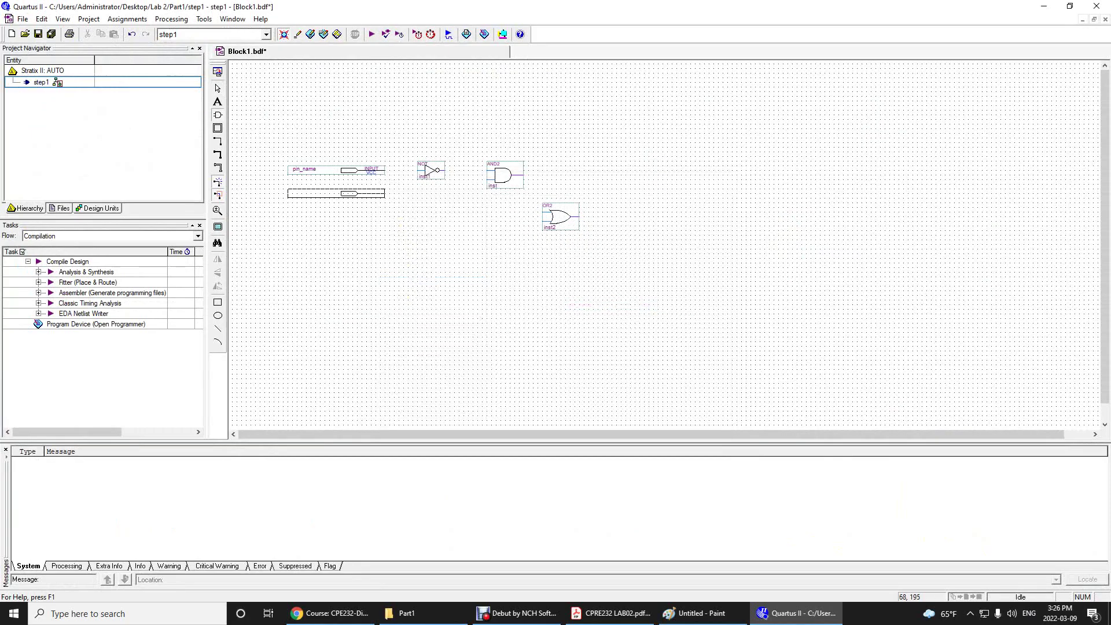
click(349, 193)
double_click(426, 164)
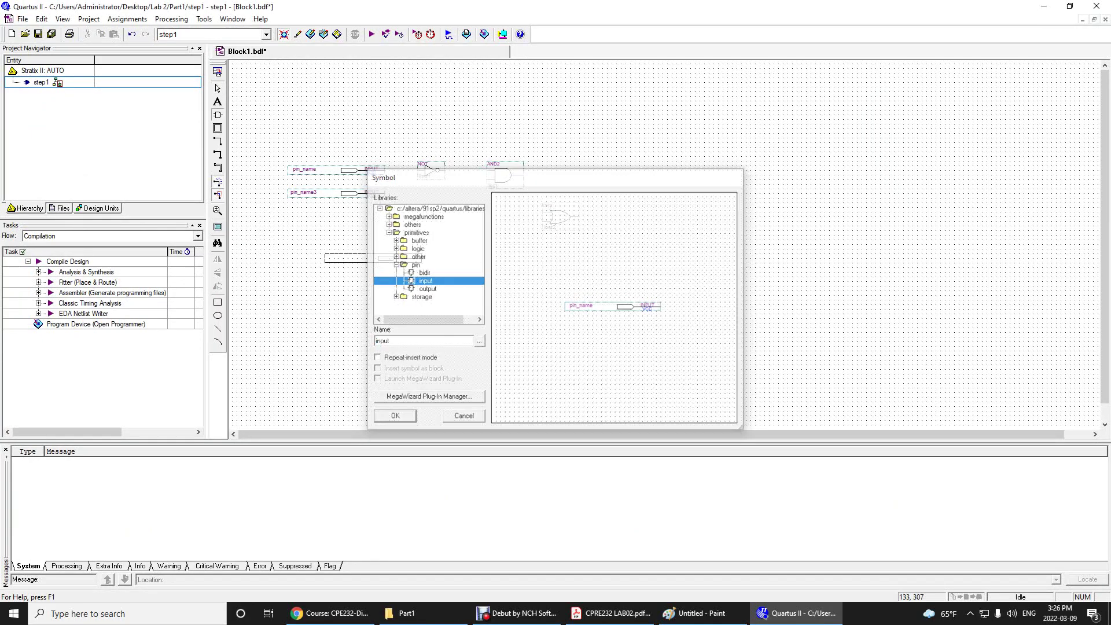
key(Return)
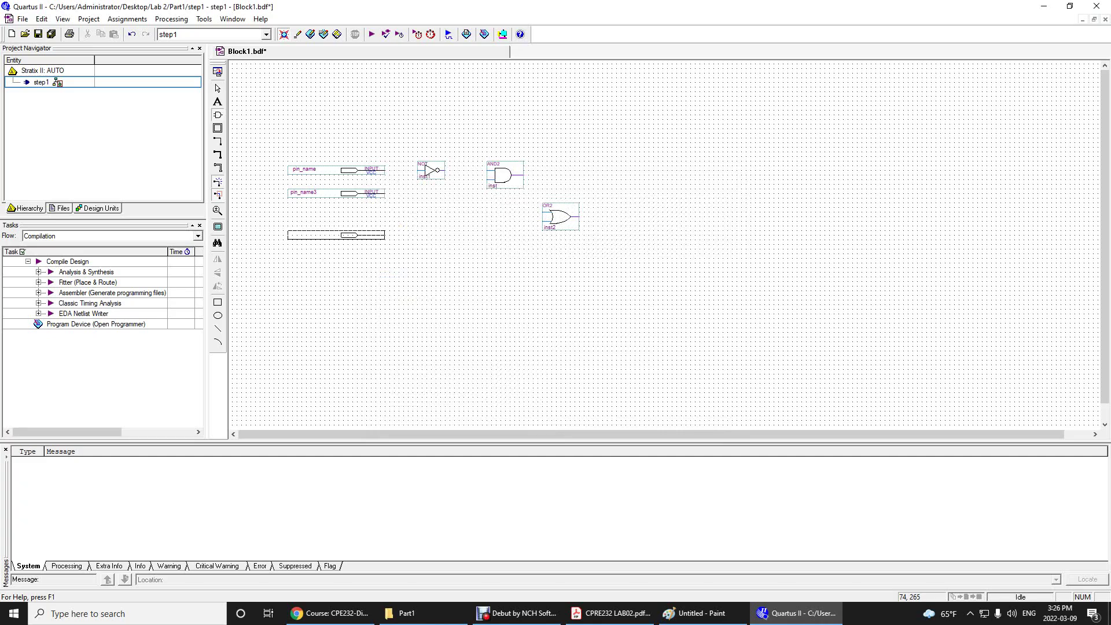
click(349, 235)
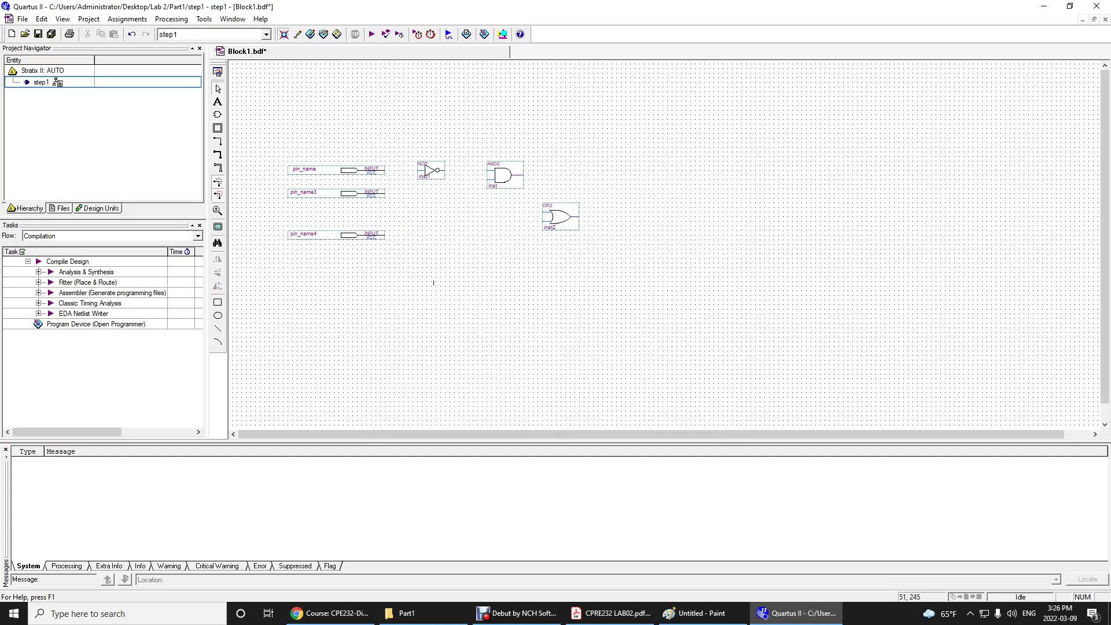
Consult the circuit sketch in Paint and name the uppermost input pin A in the Quartus II schematic
click(700, 613)
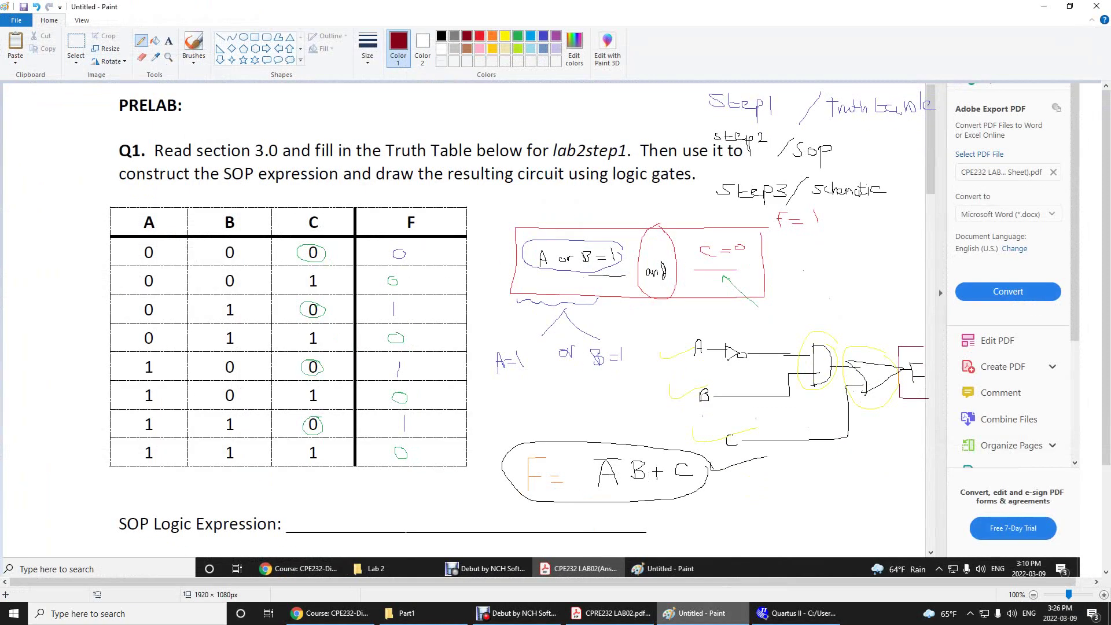
click(796, 612)
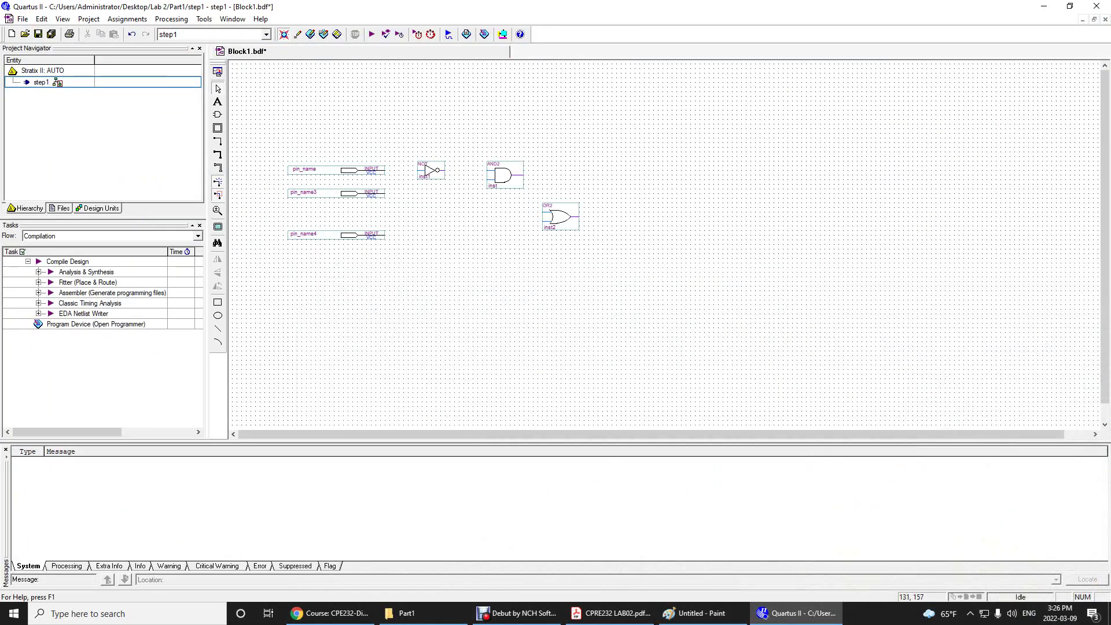
click(306, 169)
double_click(318, 170)
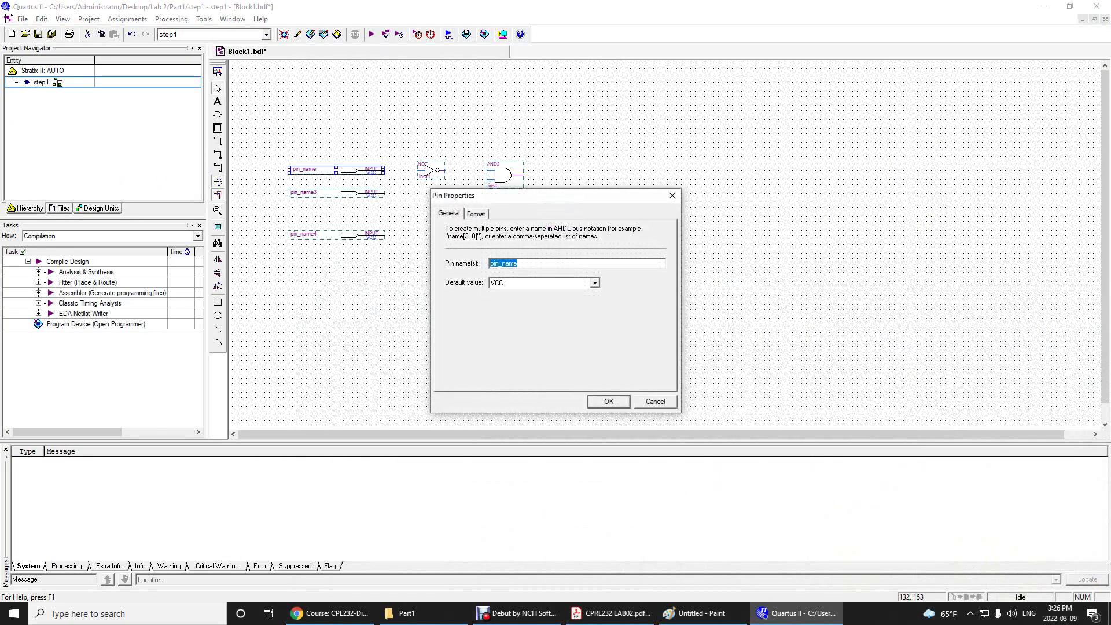
key(Escape)
right_click(344, 174)
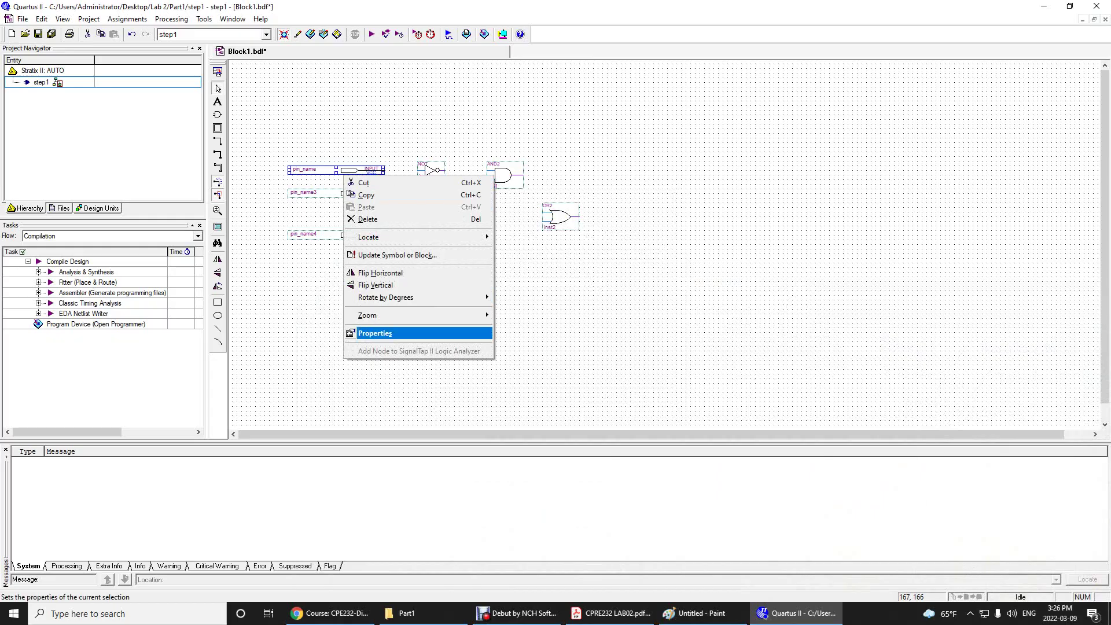
key(Return)
click(702, 613)
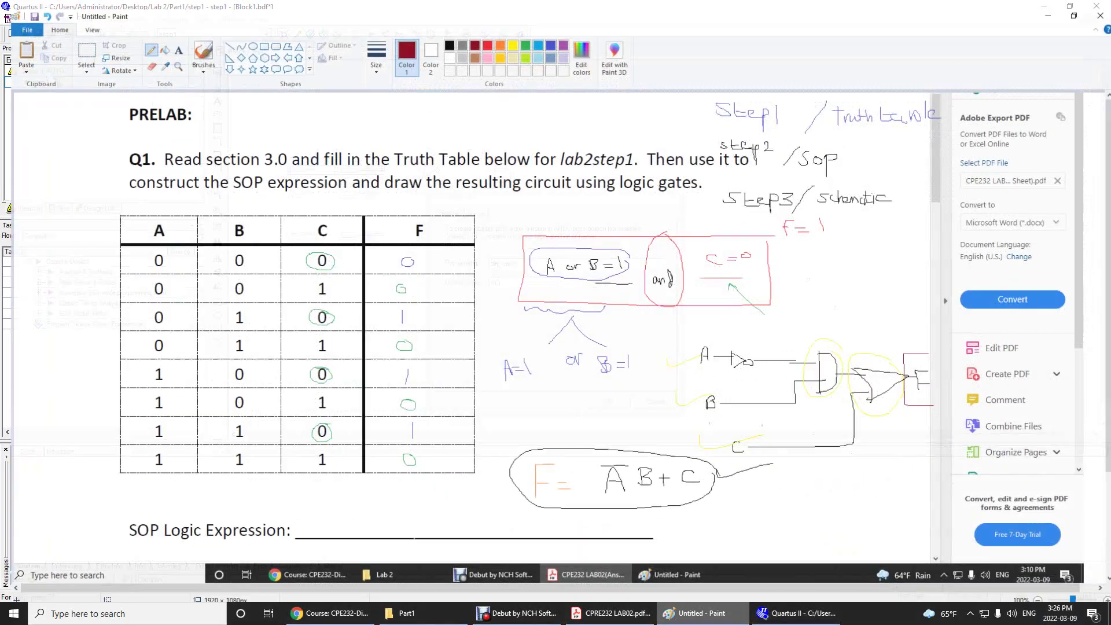
click(701, 613)
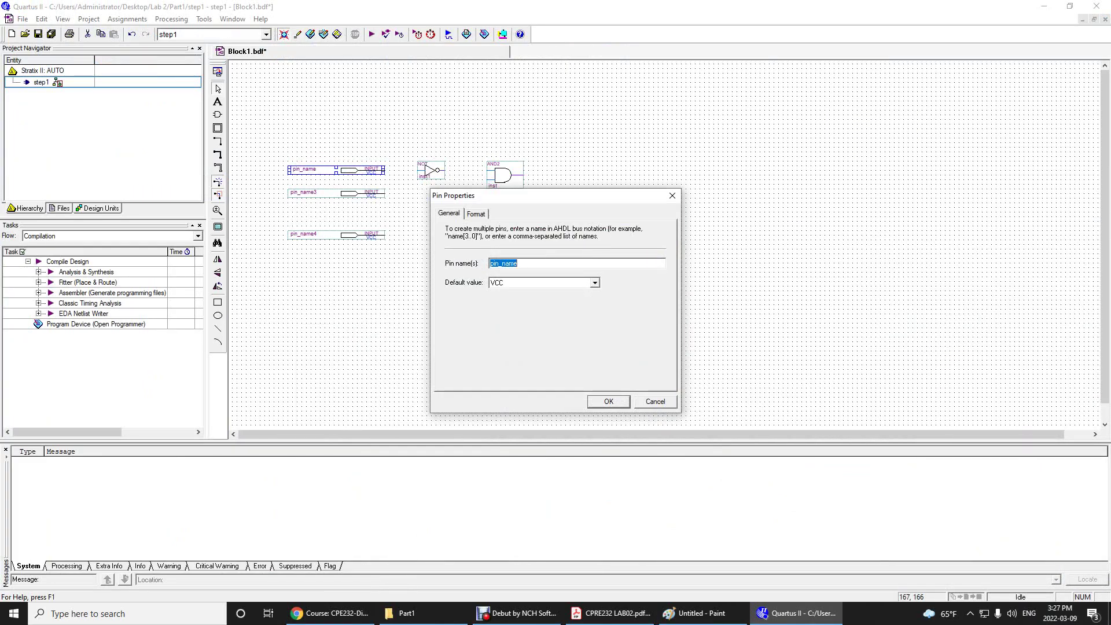
text(A)
key(Return)
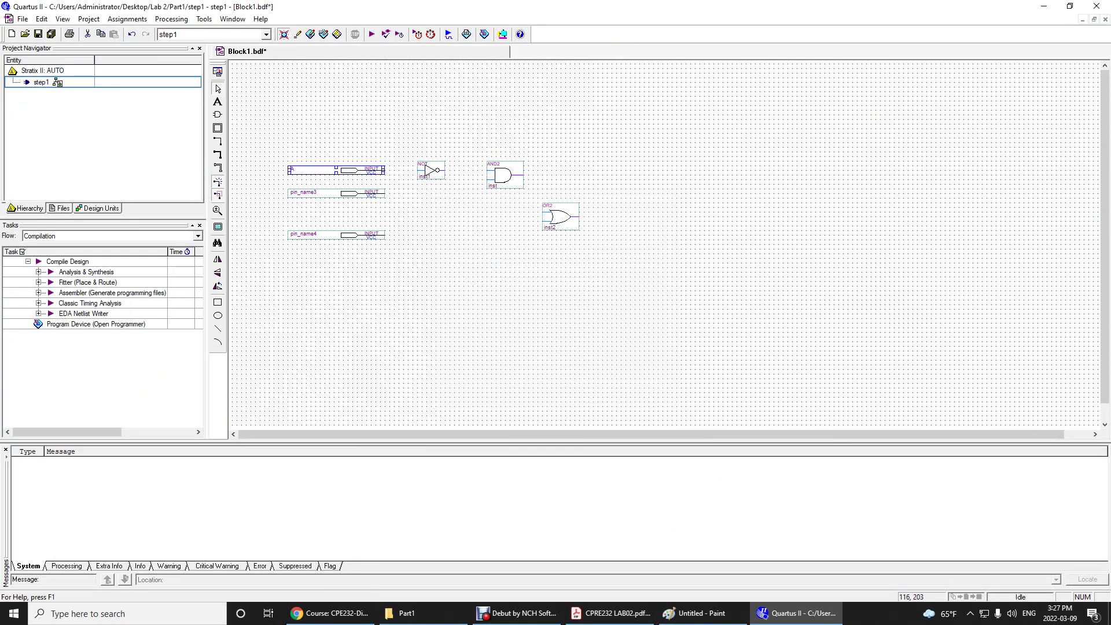
Name the middle input pin B and the lowest input pin C
double_click(307, 194)
text(B)
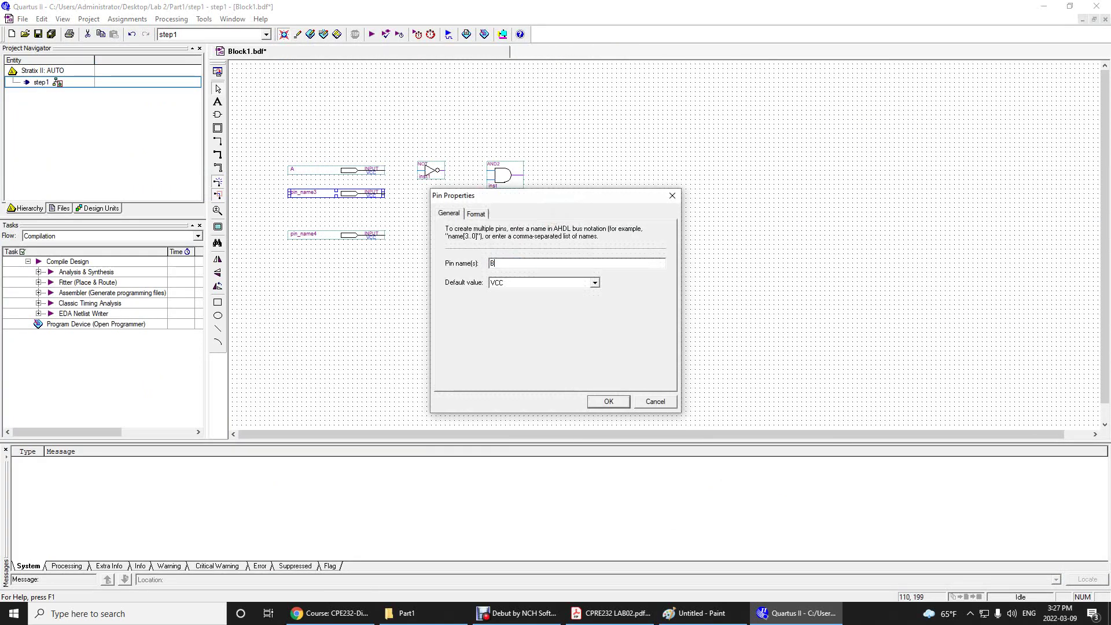
key(Return)
double_click(301, 235)
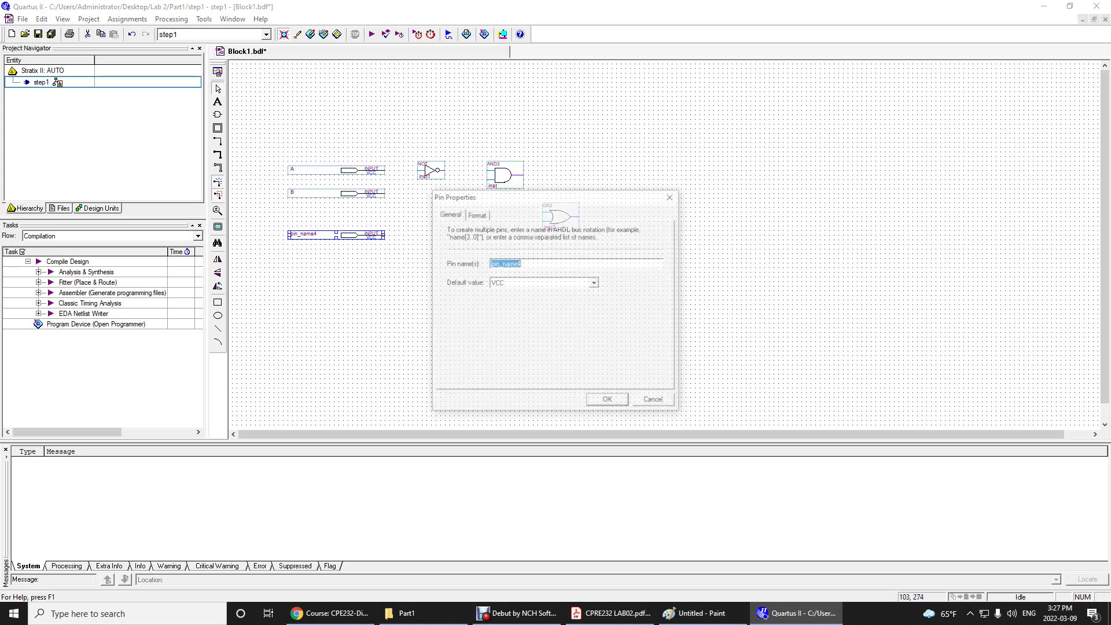
text(C)
click(608, 401)
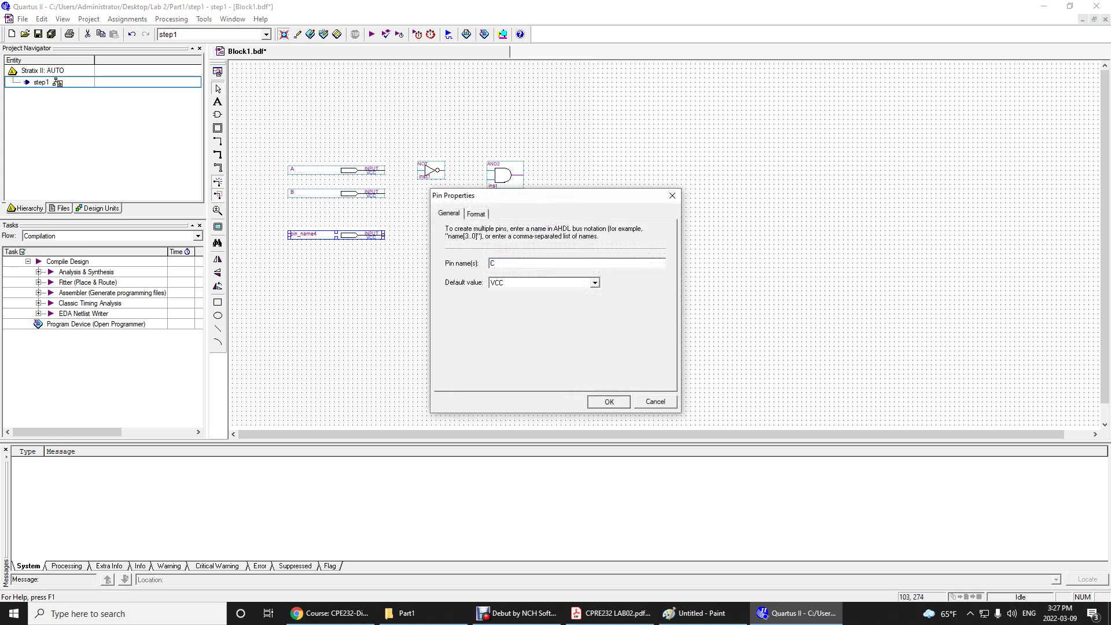
click(563, 386)
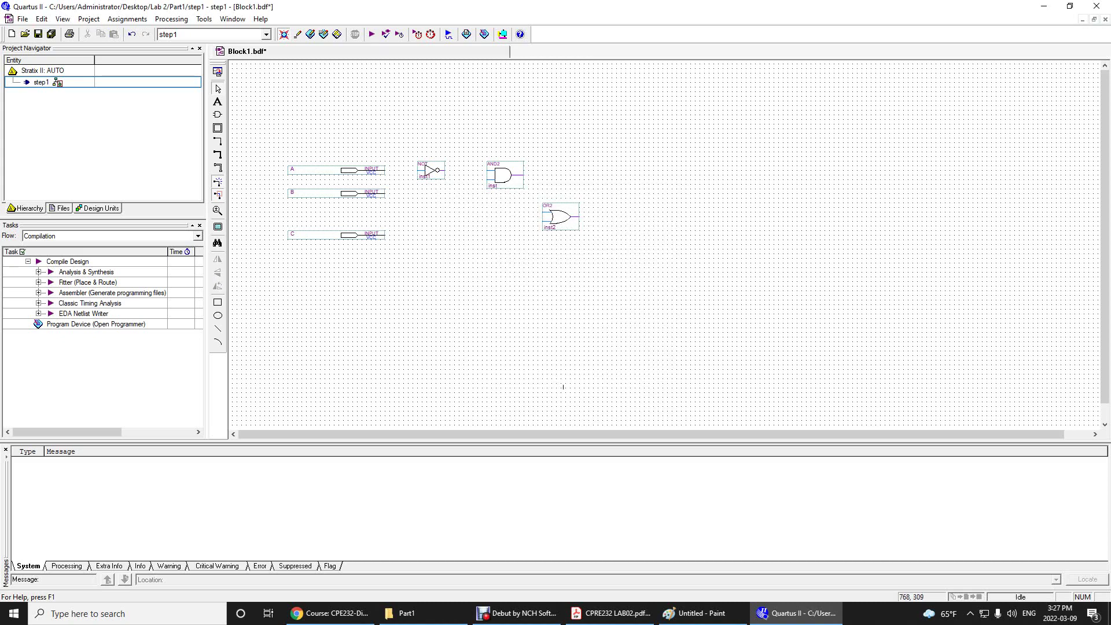
Switch to Paint and consult the gate circuit sketch
click(695, 613)
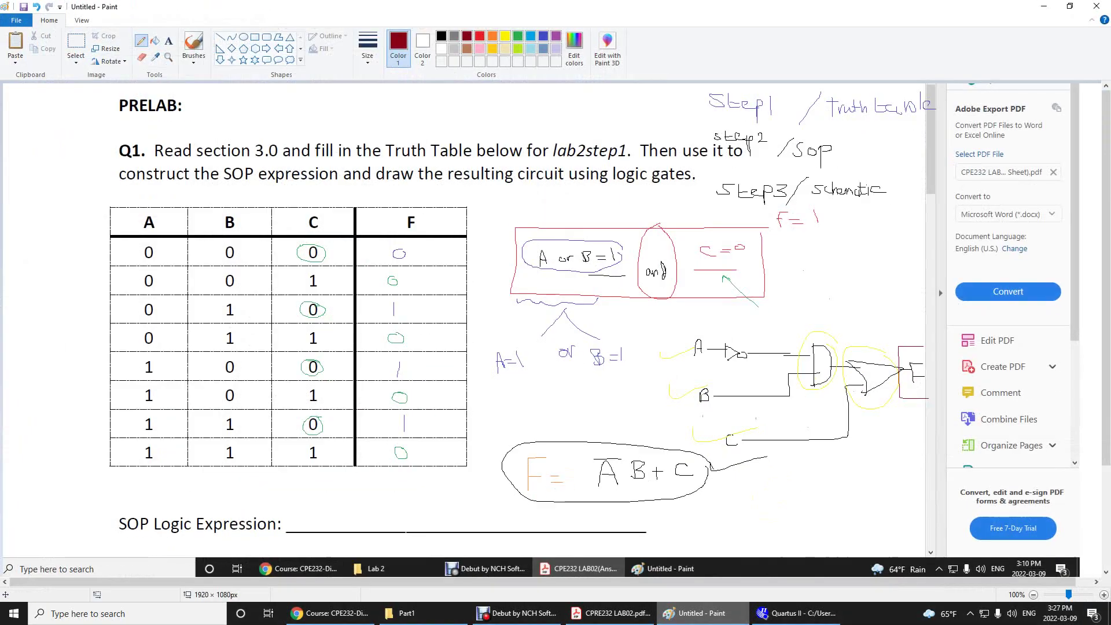